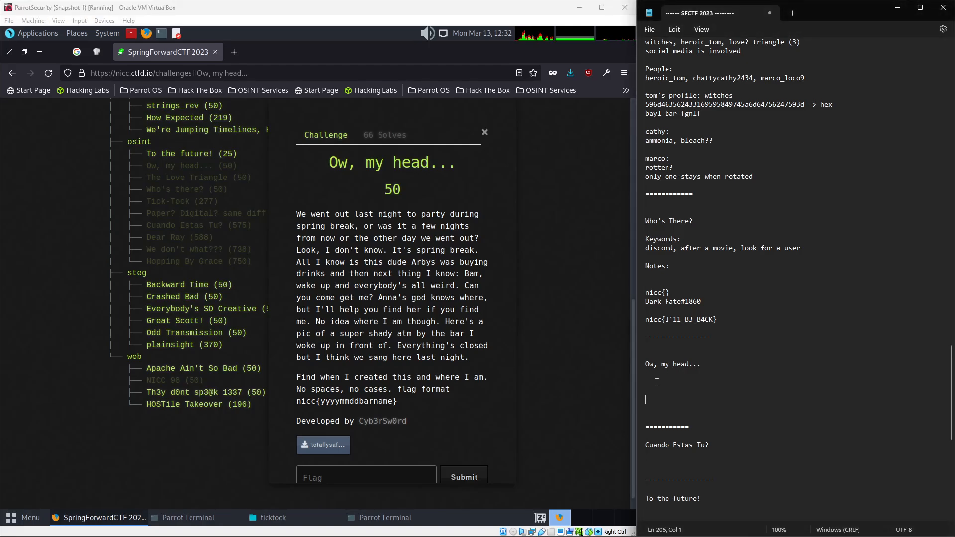
Step: Add "Keywords:" and "Goal:" headings under the "Ow, my head..." section of the notes
key("Up")
type("KJ")
type("yword")
type(":")
key("Return")
key("Return")
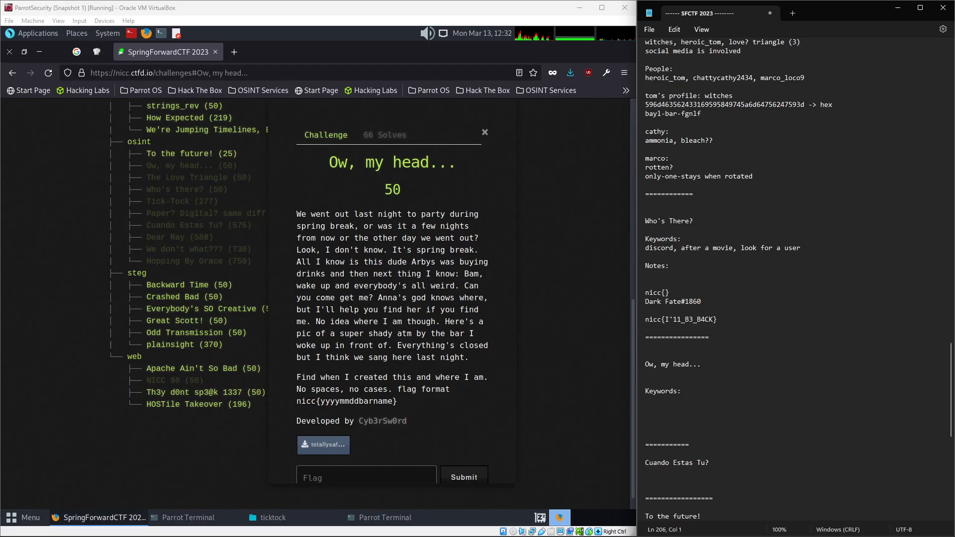
type("Goal:")
key("Return")
key("Return")
Step: Add a "flag:" heading below Goal with the format nicc{YYYYMMDDbarname}, separated by a blank line
type("fl")
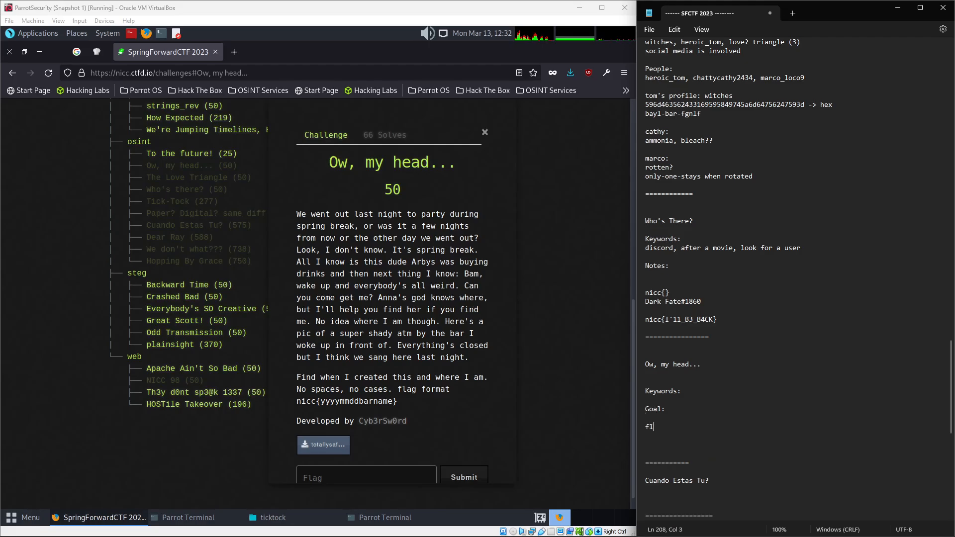
type("ag:")
key("Return")
type("ni")
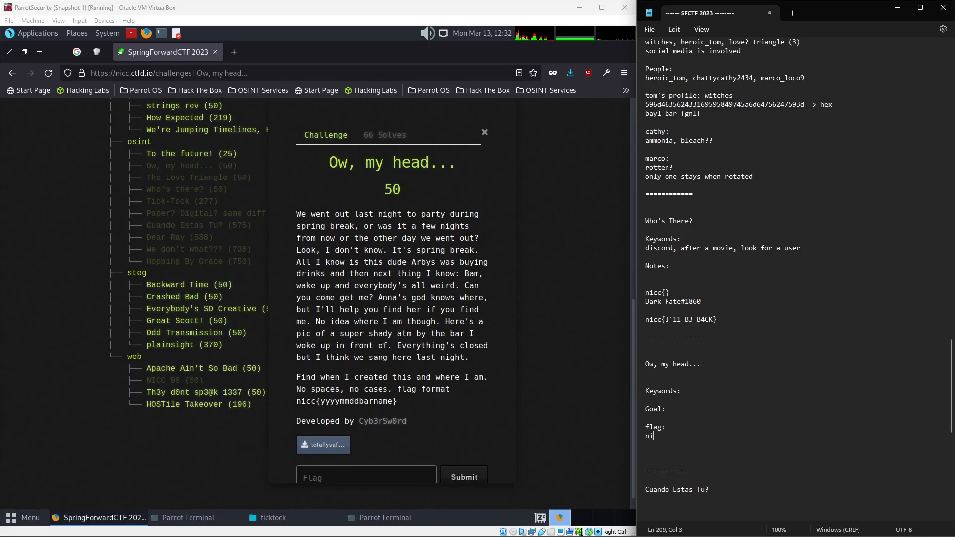
type("cc{YYYYMMDDbarname")
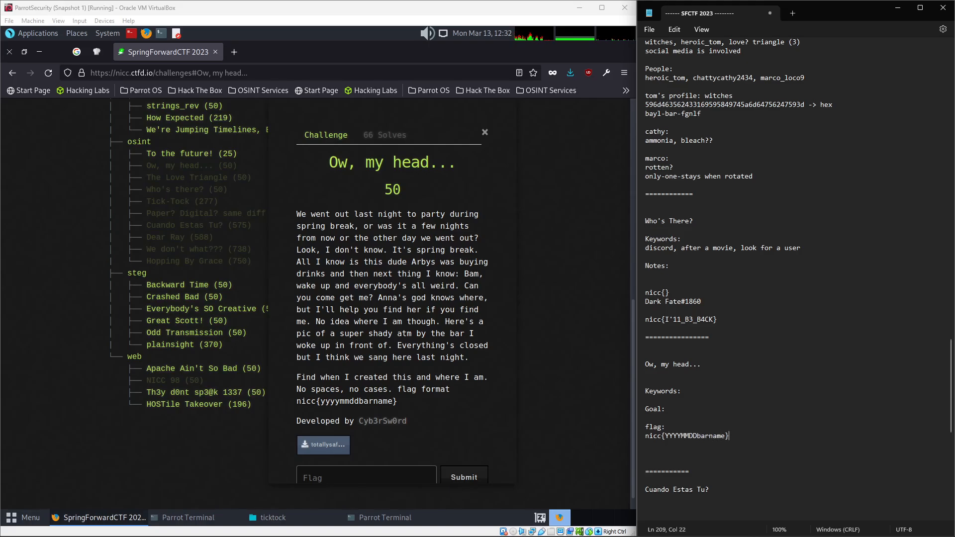
left_click(673, 427)
key("Return")
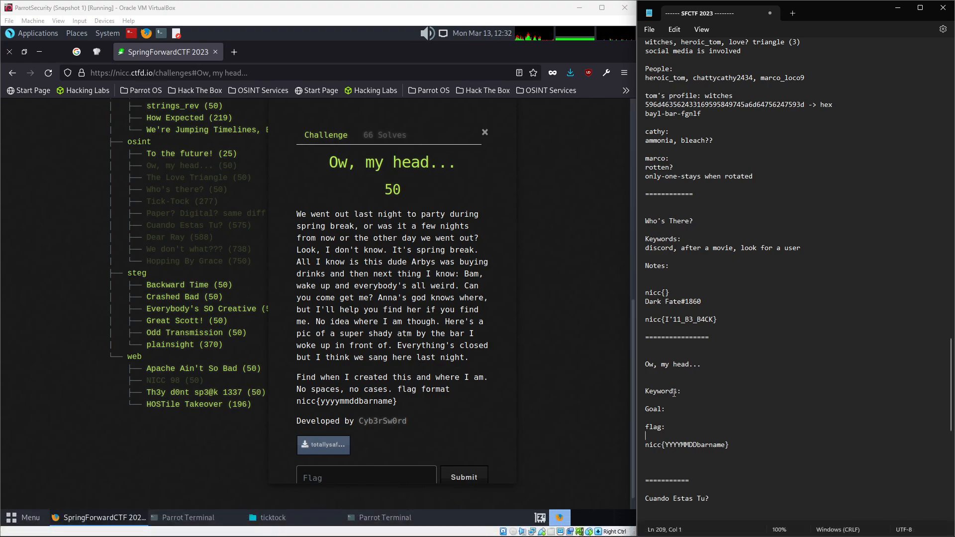
Step: Download the challenge's attached image as totallysafeatm.jpg into the osint/owmyhead folder
left_click(322, 445)
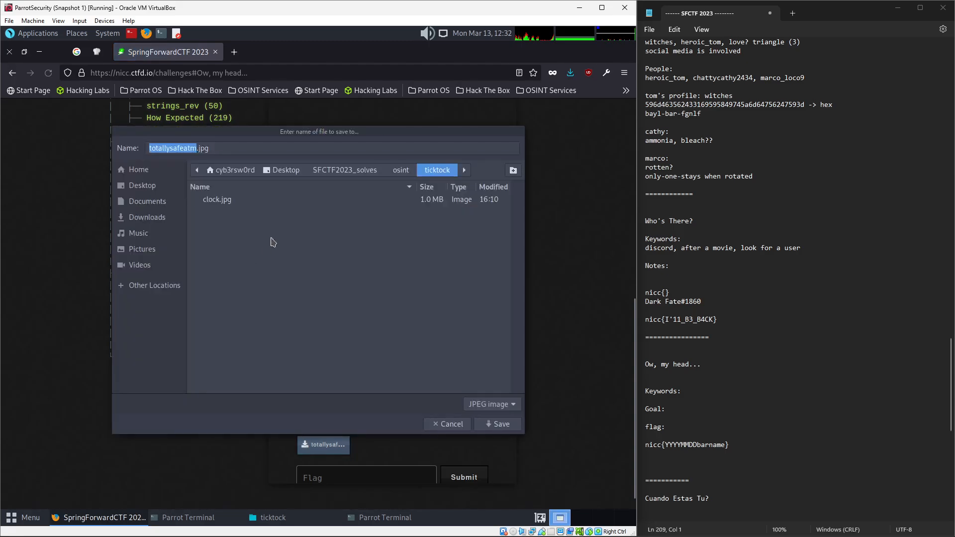
left_click(393, 170)
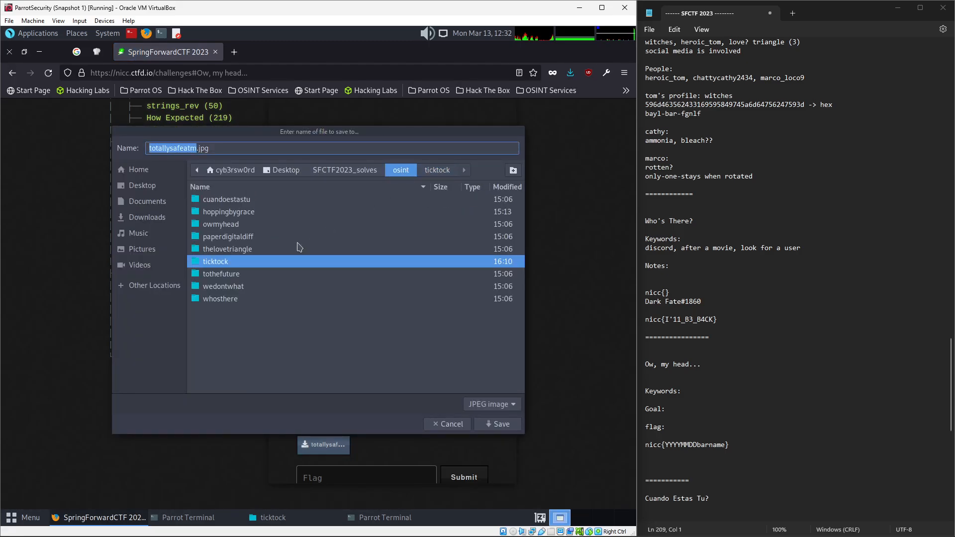
double_click(237, 225)
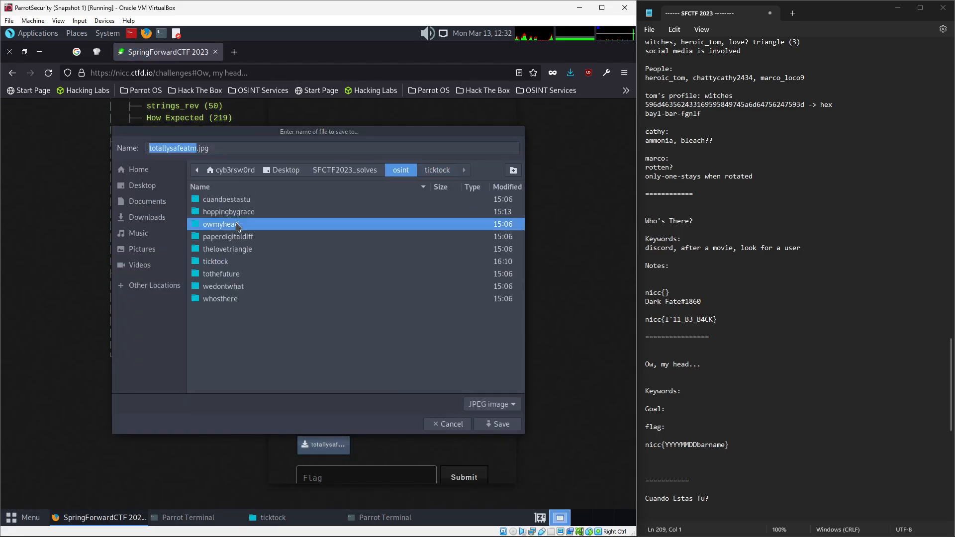
left_click(495, 429)
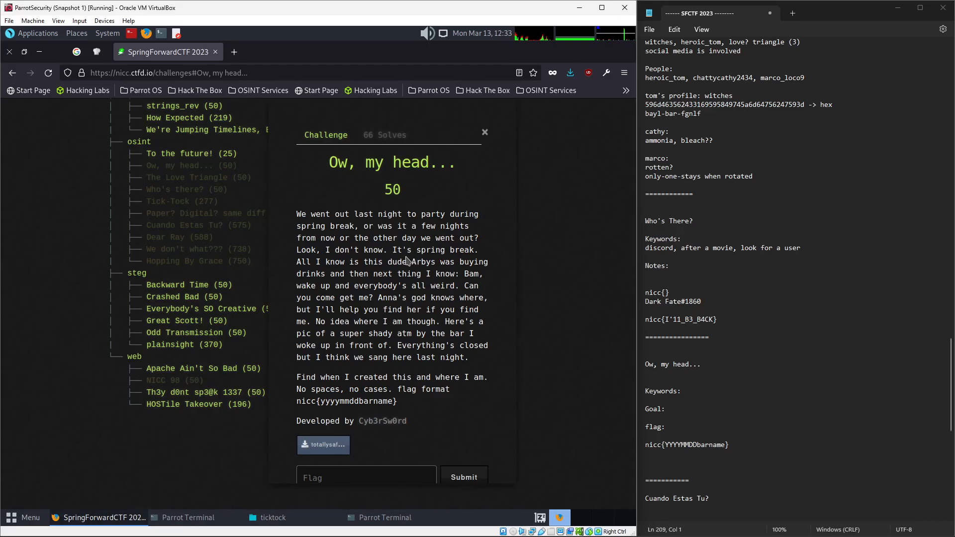
Step: Add a "What's given:" heading above Goal in the notes and enter "drinking" under Keywords
left_click(706, 383)
left_click(706, 383)
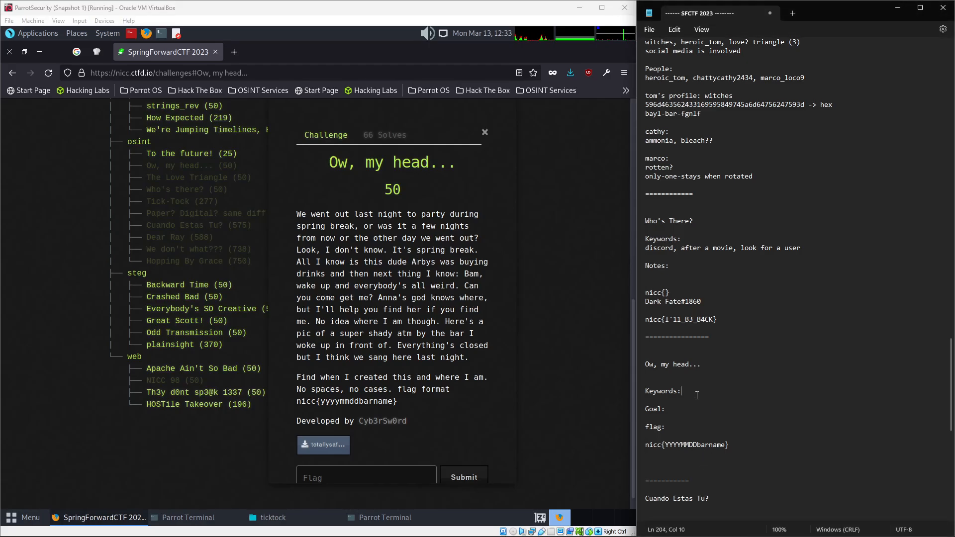
key("Return")
key("Return")
key("Return")
type("What'")
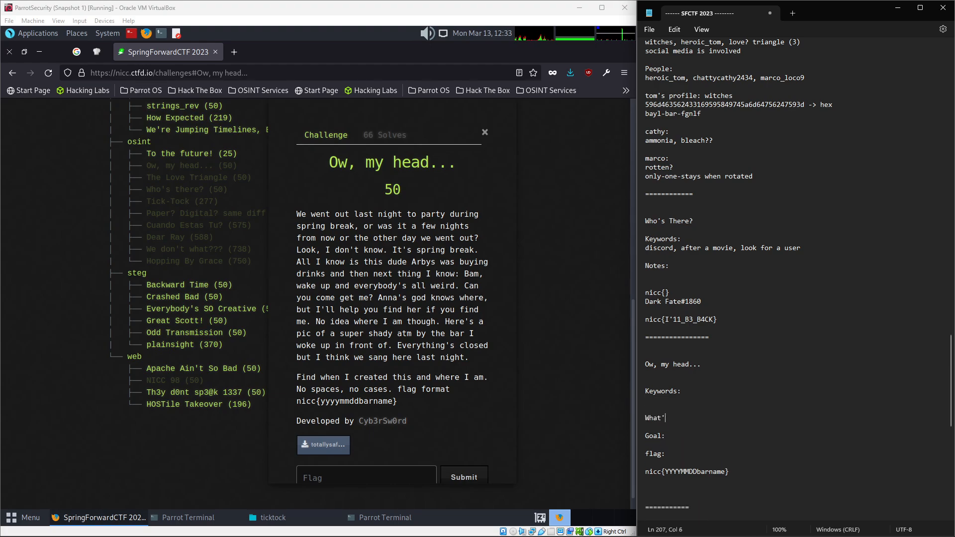
type("s giO")
key("BackSpace")
type("drinking")
key("Return")
key("Return")
Step: Add a "People:" heading below the keywords and list the three people's names under it, the last one with a question mark
type("Peo")
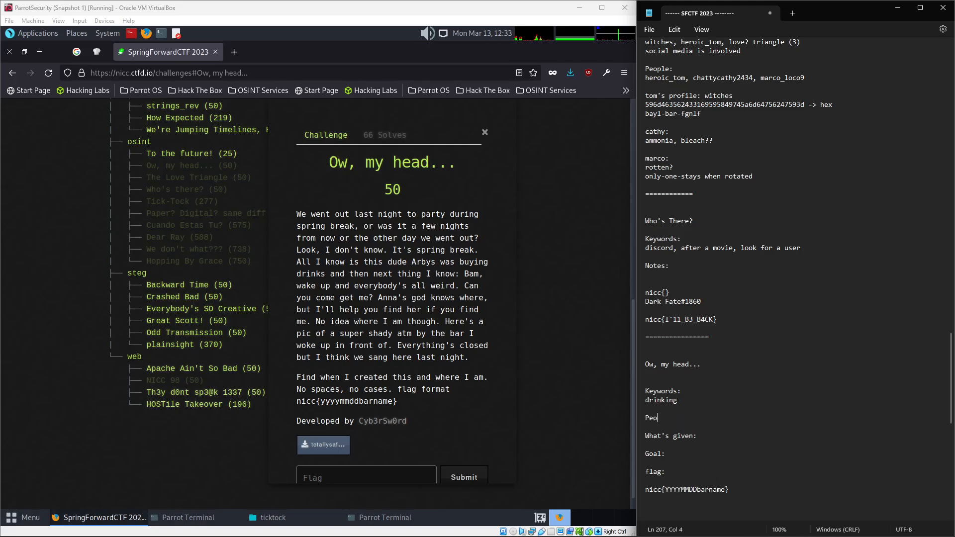
type("ple:")
key("Return")
key("Return")
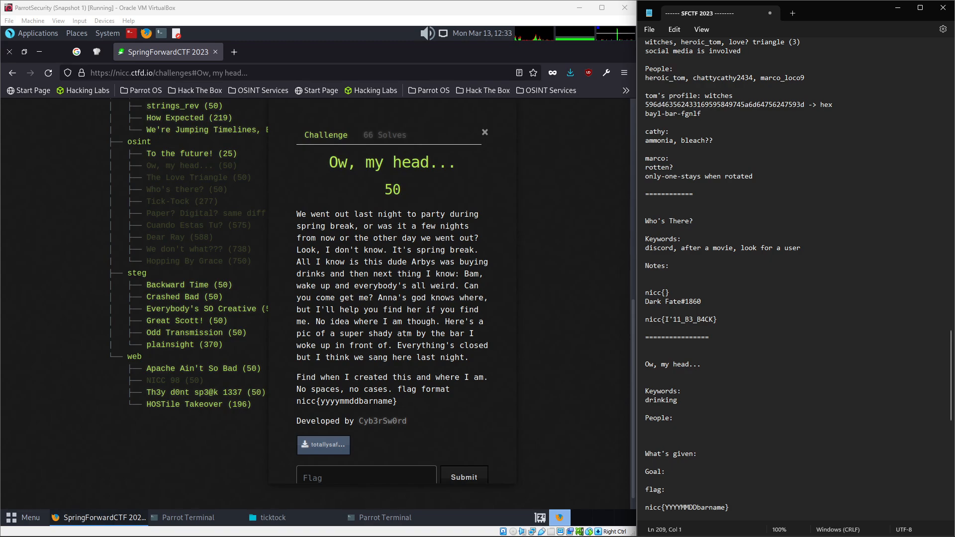
type("Simon?")
key("Return")
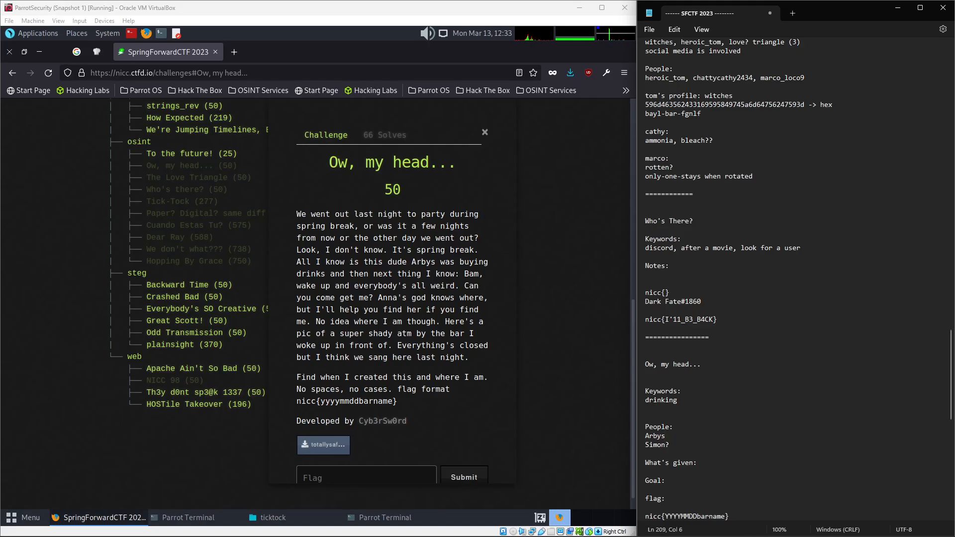
key("Return")
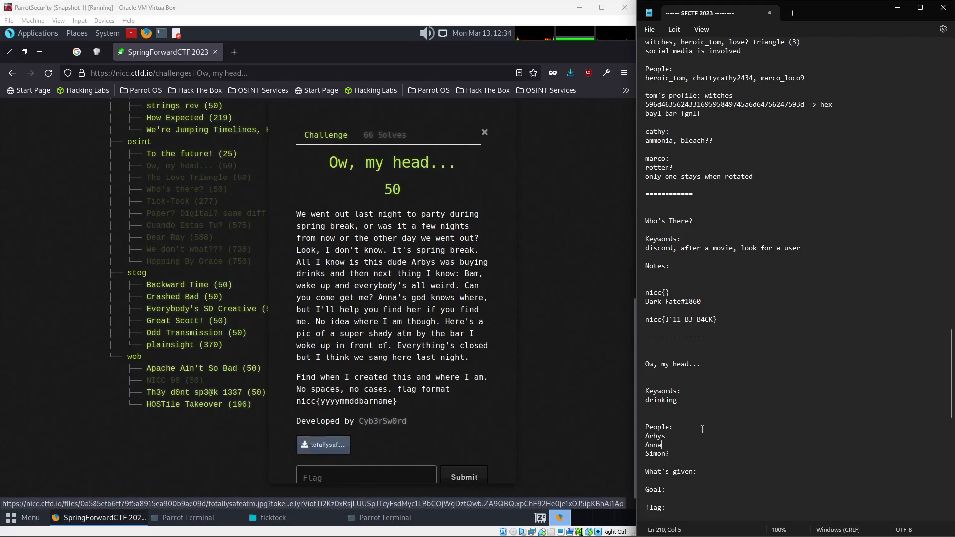
Step: Add "sang", "bar" and "(karaoke)" as further lines under Keywords
left_click(682, 409)
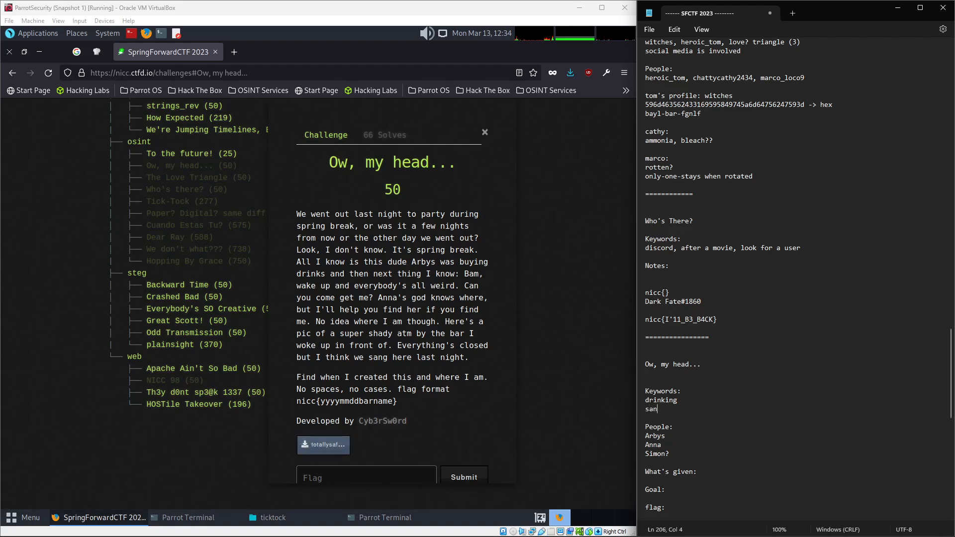
type("sang")
key("Return")
type("b")
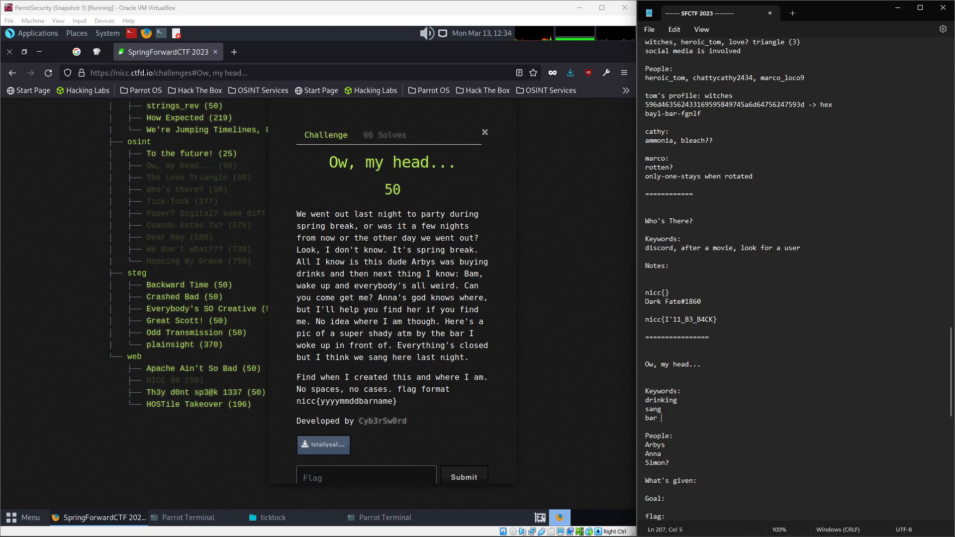
type("ar")
key("Return")
type("(karaoke)")
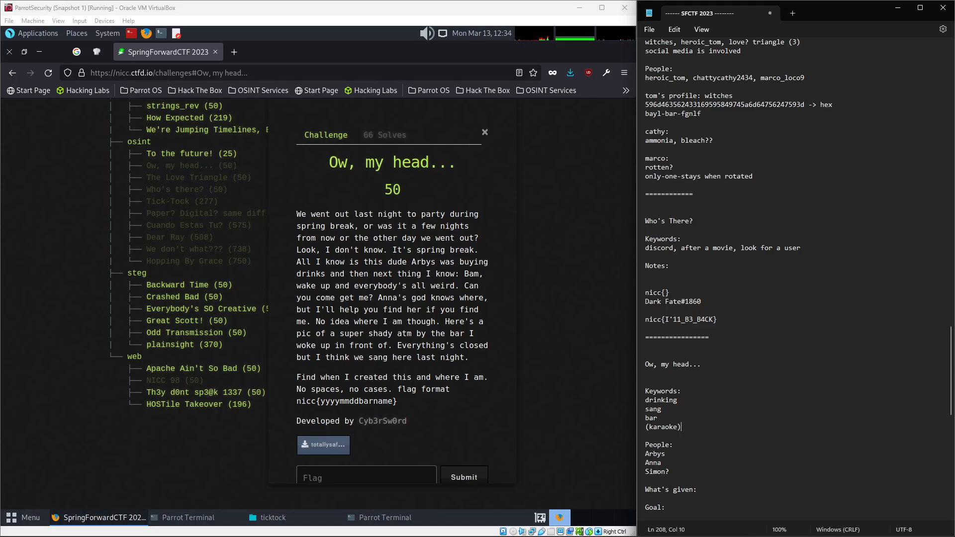
Step: Open totallysafeatm.jpg from the osint/owmyhead folder in the image viewer
left_click(294, 524)
left_click(300, 99)
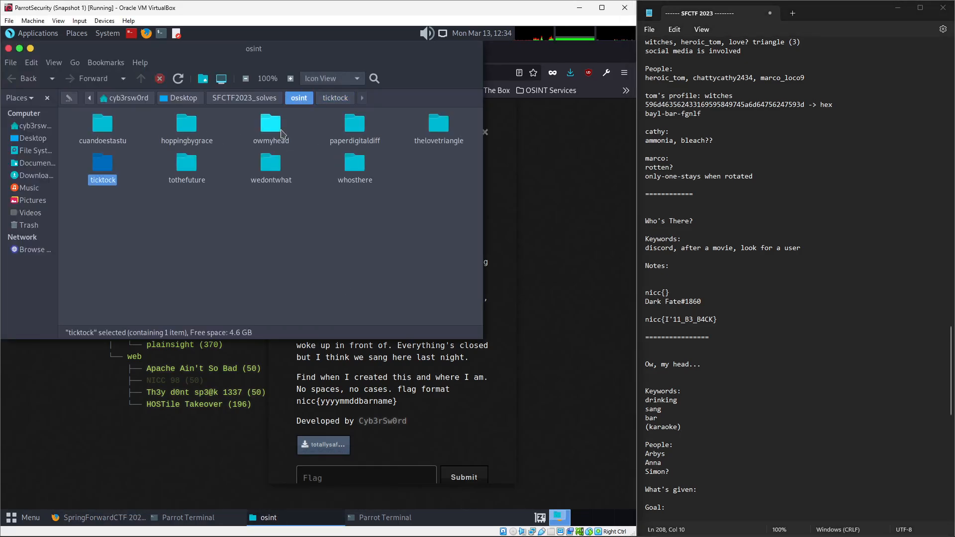
double_click(271, 125)
right_click(201, 149)
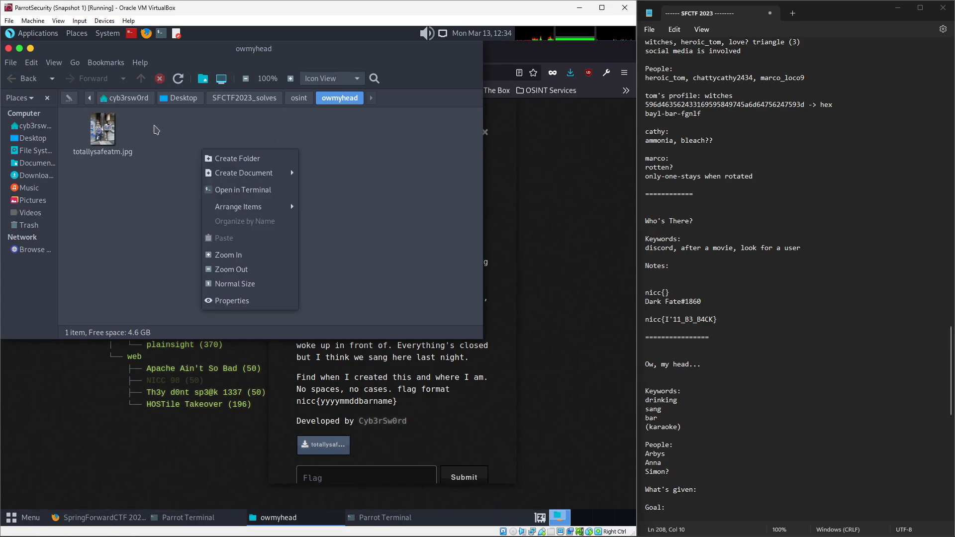
double_click(102, 130)
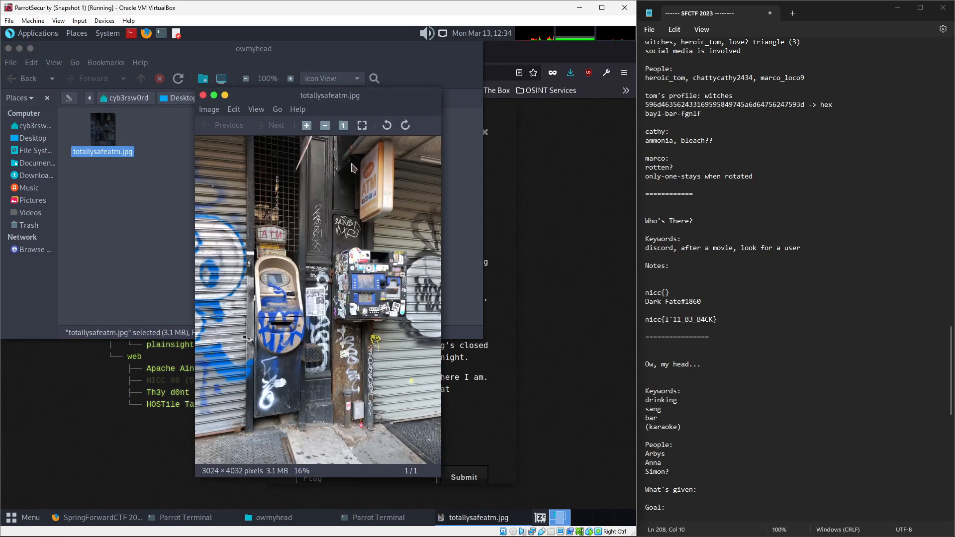
Step: Examine the ATM photo up close, especially the embossed lettering on the pillar base between the two machines
scroll(278, 309, "up", 5)
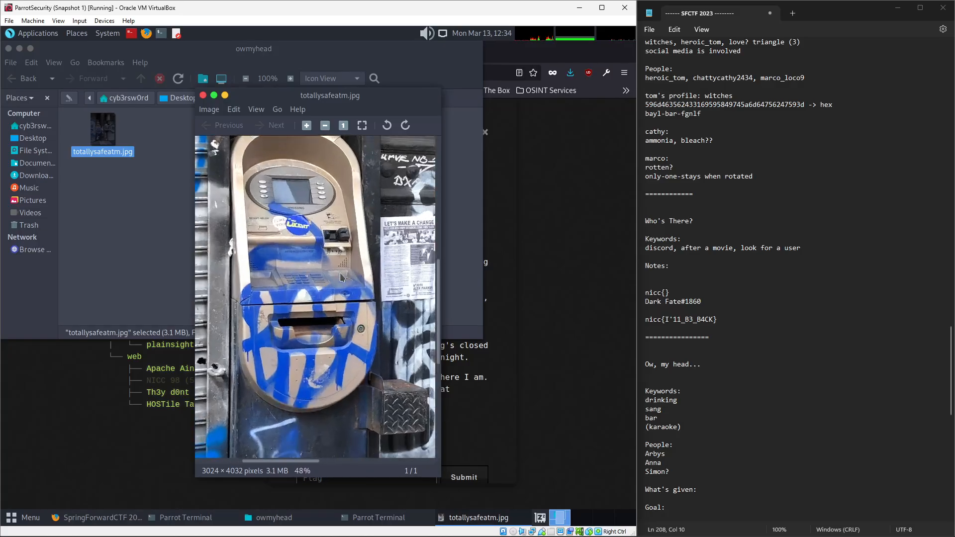
left_click_drag(360, 260, 325, 288)
left_click_drag(381, 246, 447, 420)
left_click_drag(374, 318, 284, 33)
left_click_drag(370, 371, 349, 253)
scroll(318, 355, "up", 10)
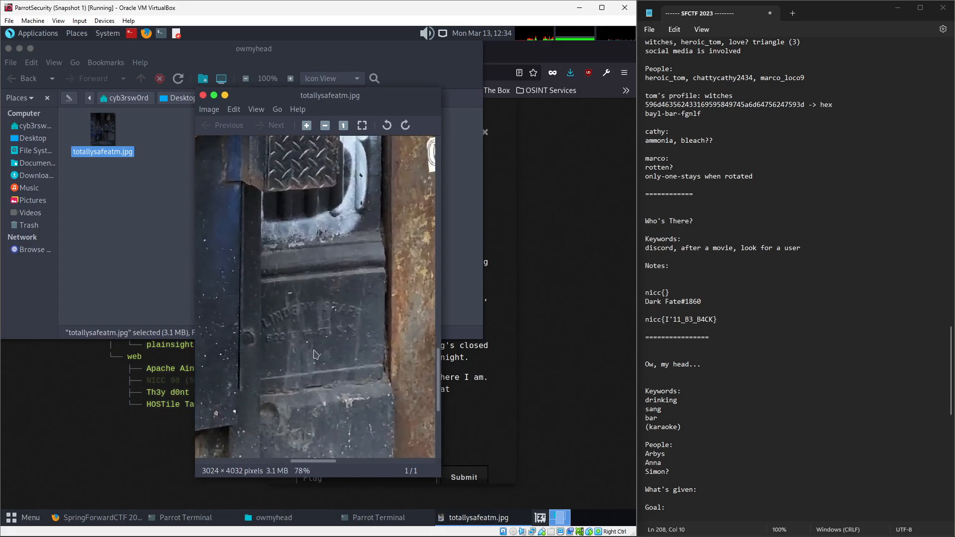
scroll(314, 354, "up", 14)
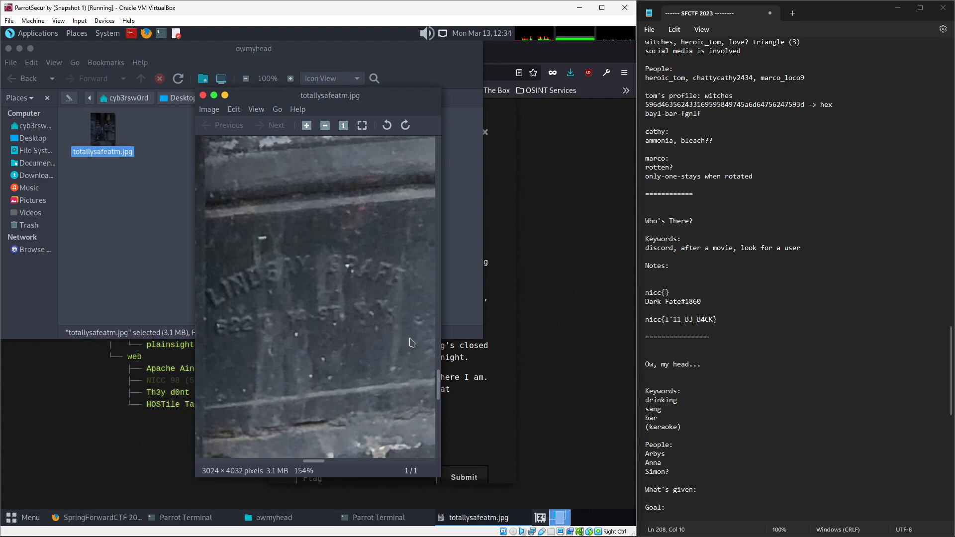
scroll(271, 250, "down", 10)
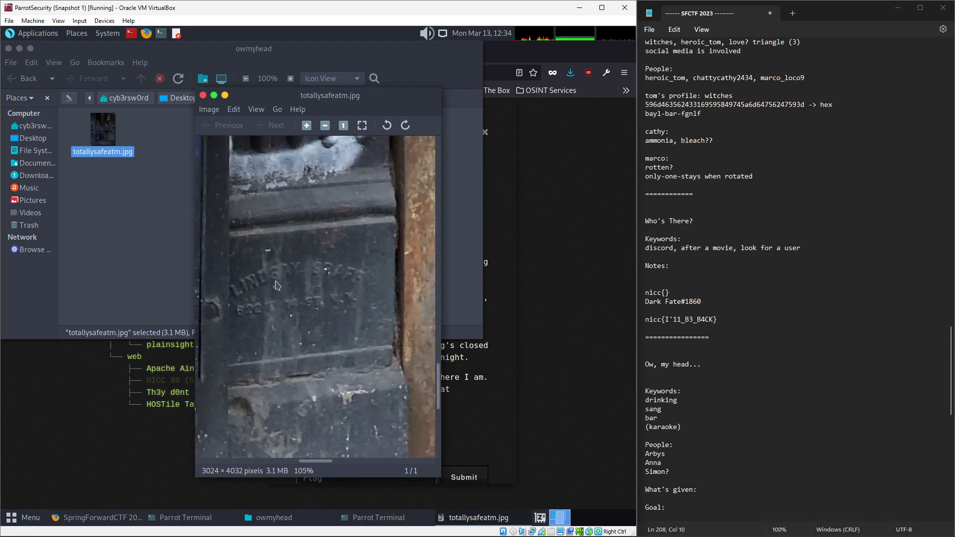
scroll(347, 309, "down", 4)
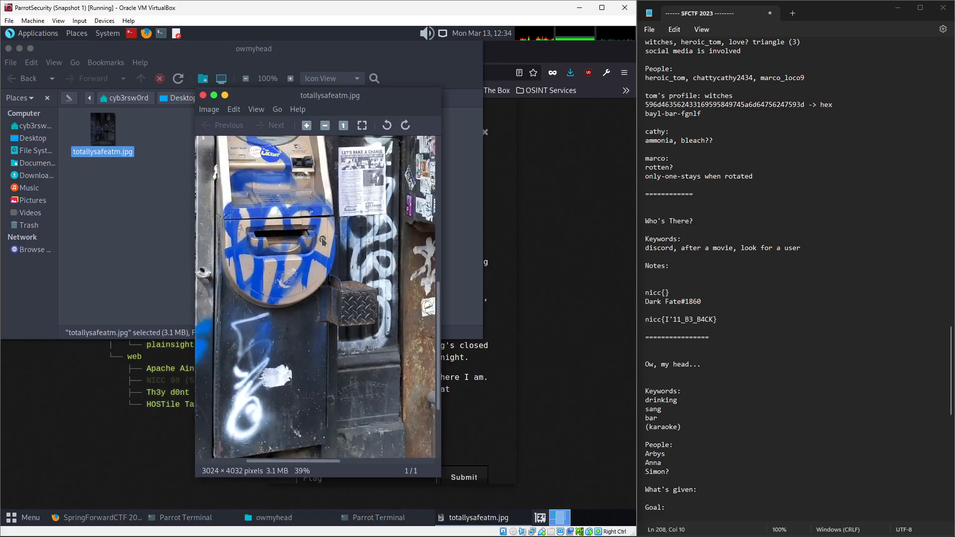
Step: Inspect the telephone line on the hanging 24H ATM sign in the photo, and close the image
left_click_drag(302, 398, 225, 524)
left_click_drag(351, 296, 331, 329)
scroll(331, 329, "up", 5)
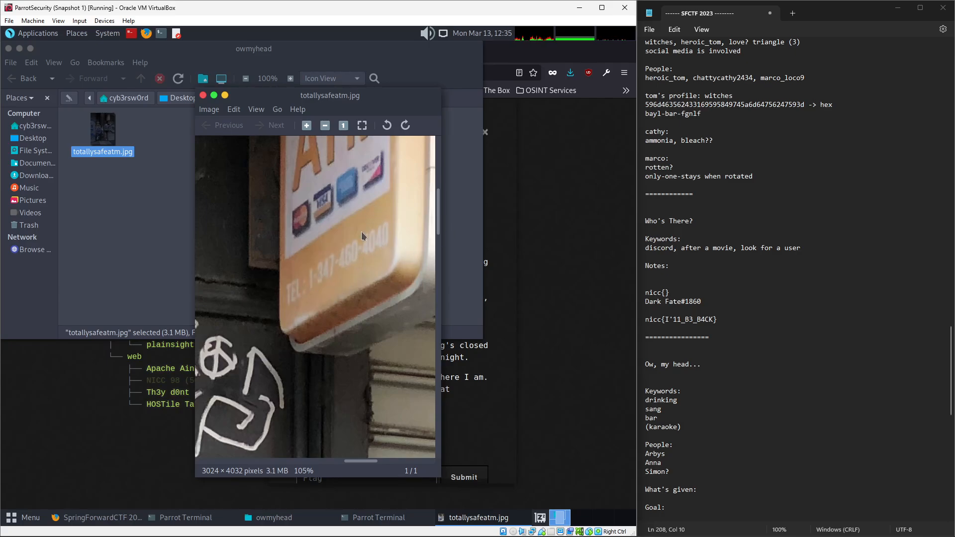
left_click_drag(363, 237, 322, 393)
scroll(323, 393, "down", 5)
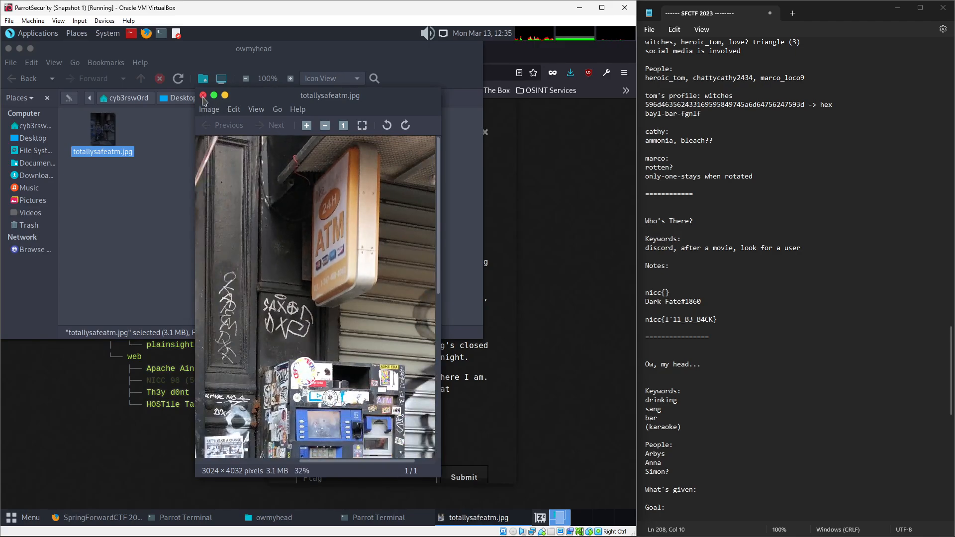
left_click(203, 96)
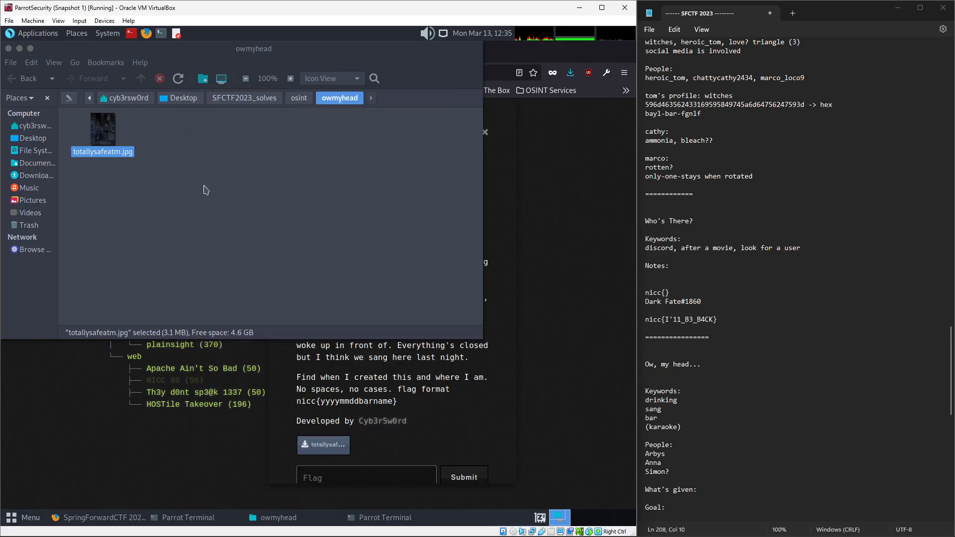
Step: Open a terminal in the owmyhead folder and run exiftool on totallysafeatm.jpg to read its metadata
right_click(211, 141)
left_click(239, 180)
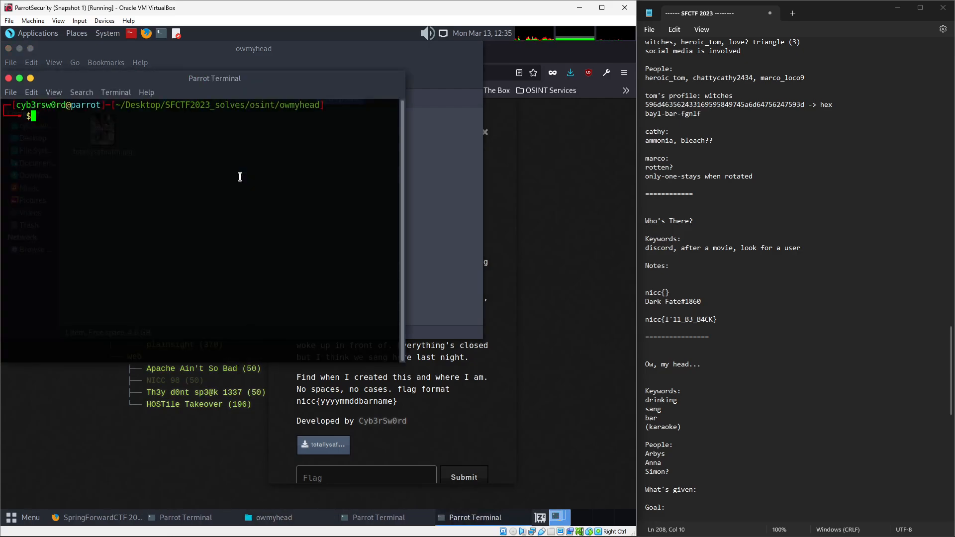
type("exiftool to")
key("Tab")
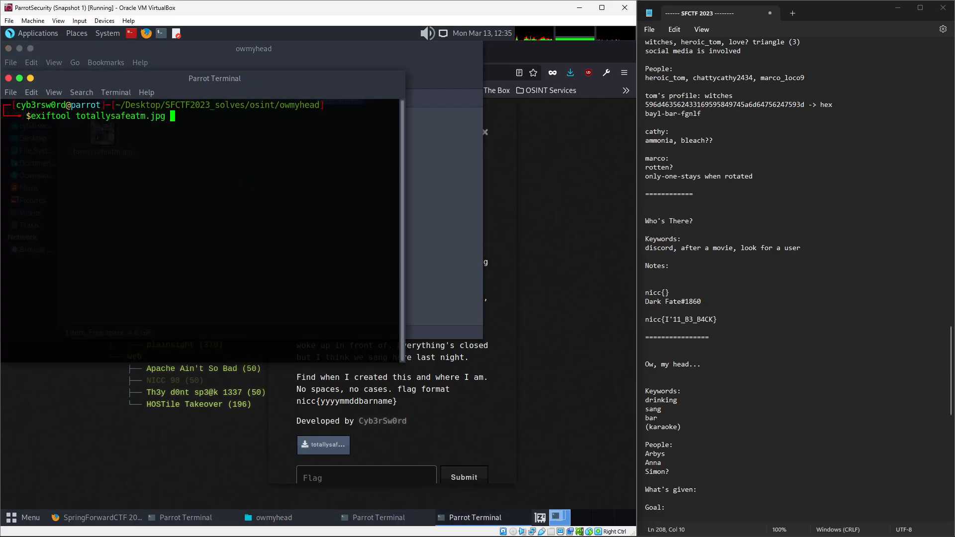
key("Return")
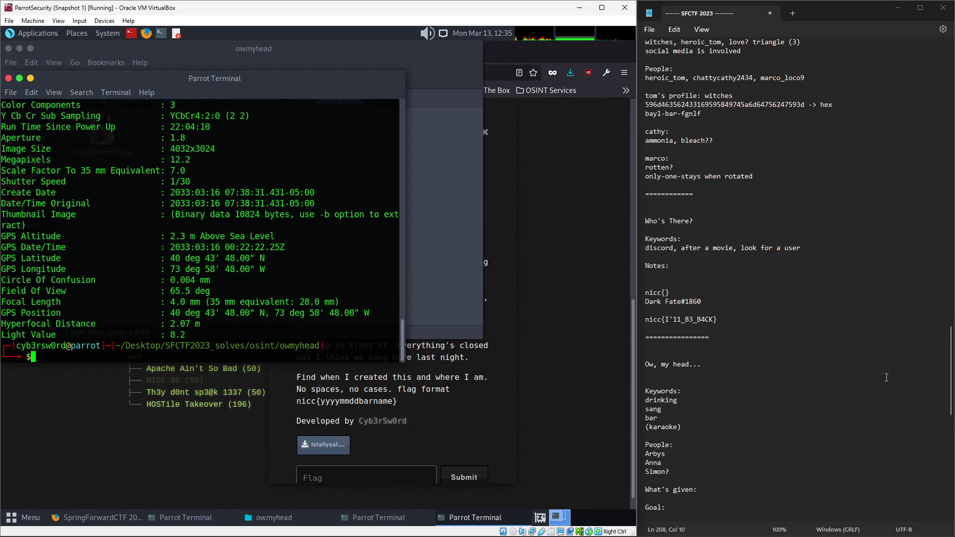
Step: Enter "a photo, flag format" under "What's given:" in the notes, followed by blank lines
left_click(695, 462)
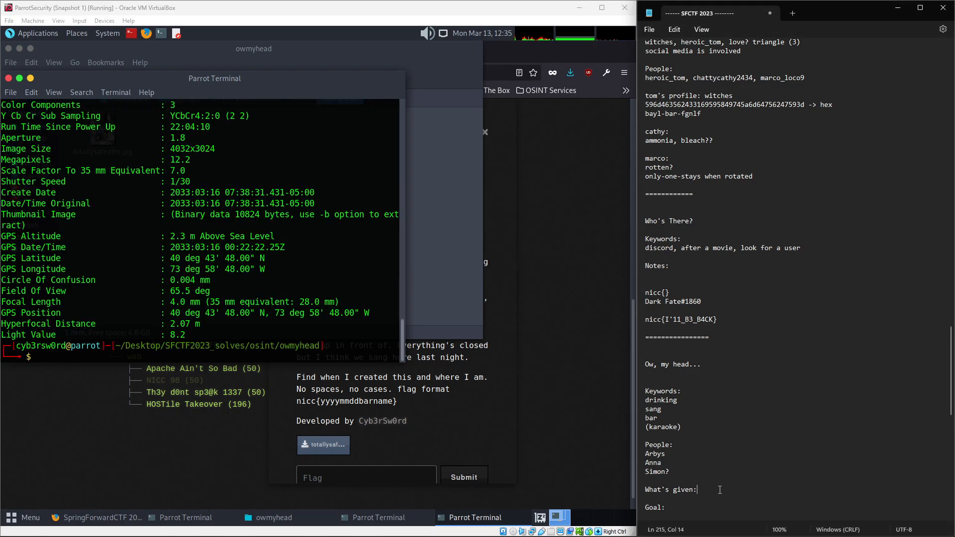
key("Return")
type("a photo,, a")
key("BackSpace")
key("BackSpace")
key("BackSpace")
type("flag forma")
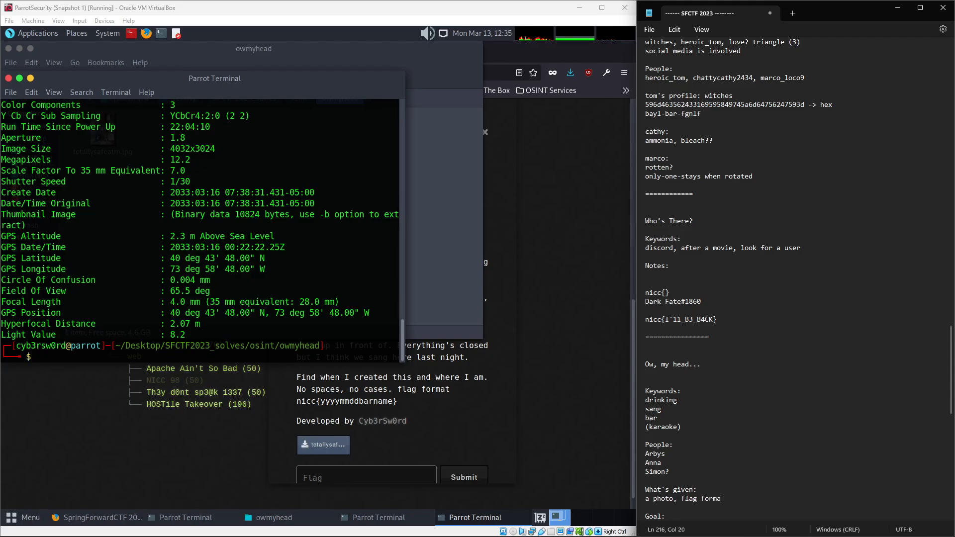
type("t")
key("Return")
key("Return")
scroll(794, 356, "down", 3)
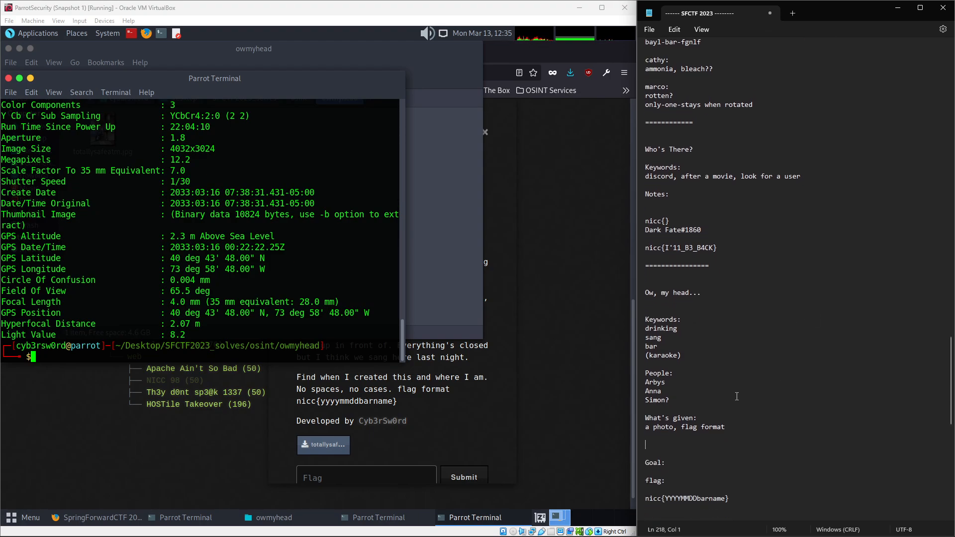
Step: Add a "Photo:" section to the notes and record the creation date from the exiftool output as 20330316 under "date"
type("Photo:")
key("Return")
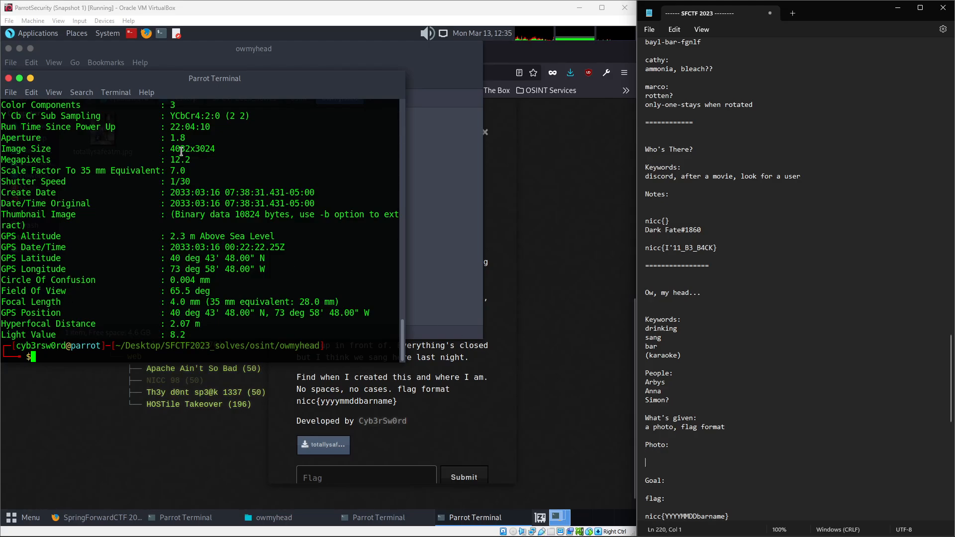
left_click(202, 137)
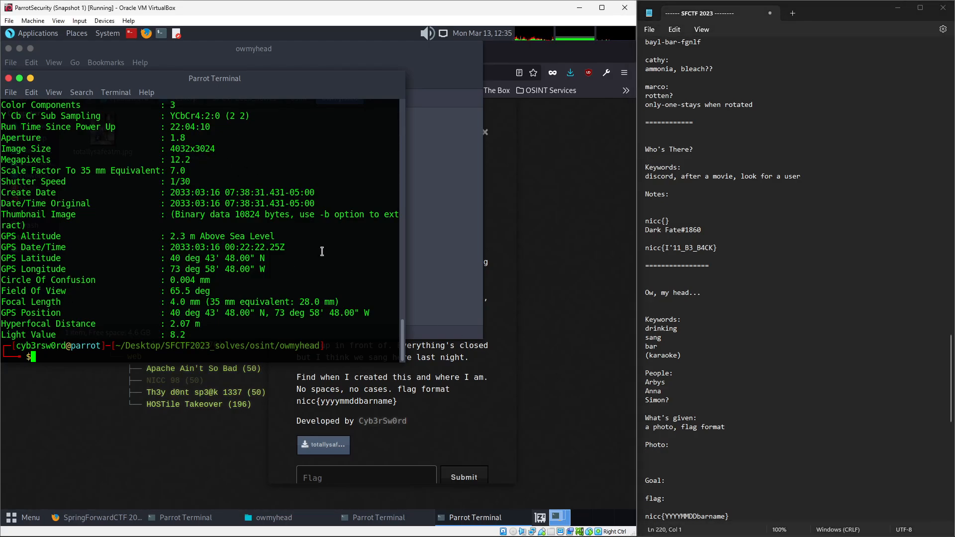
left_click_drag(402, 339, 412, 128)
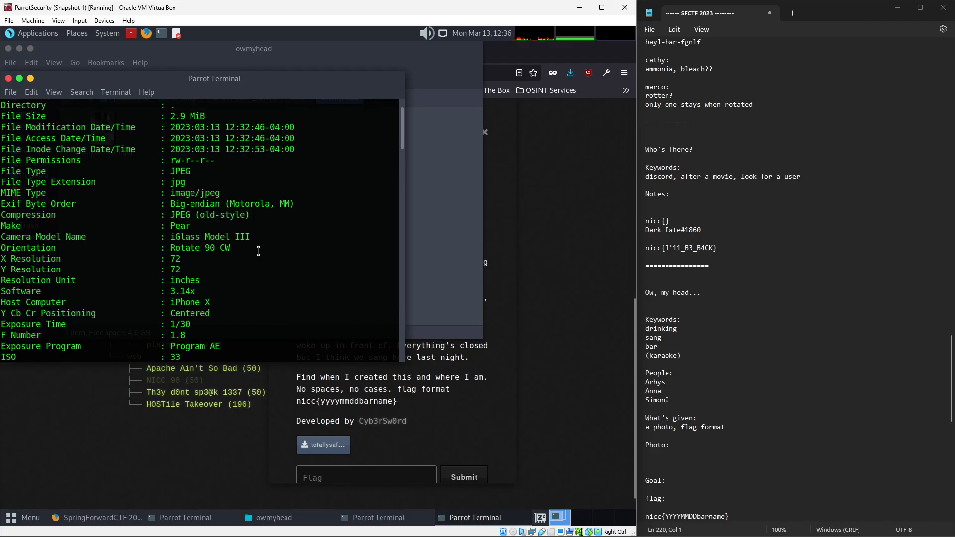
left_click_drag(402, 132, 420, 204)
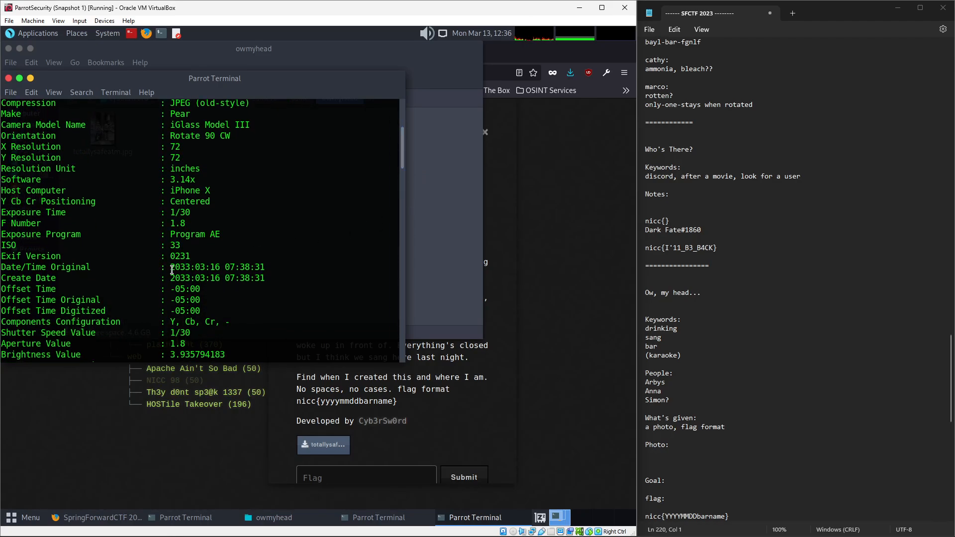
left_click(715, 446)
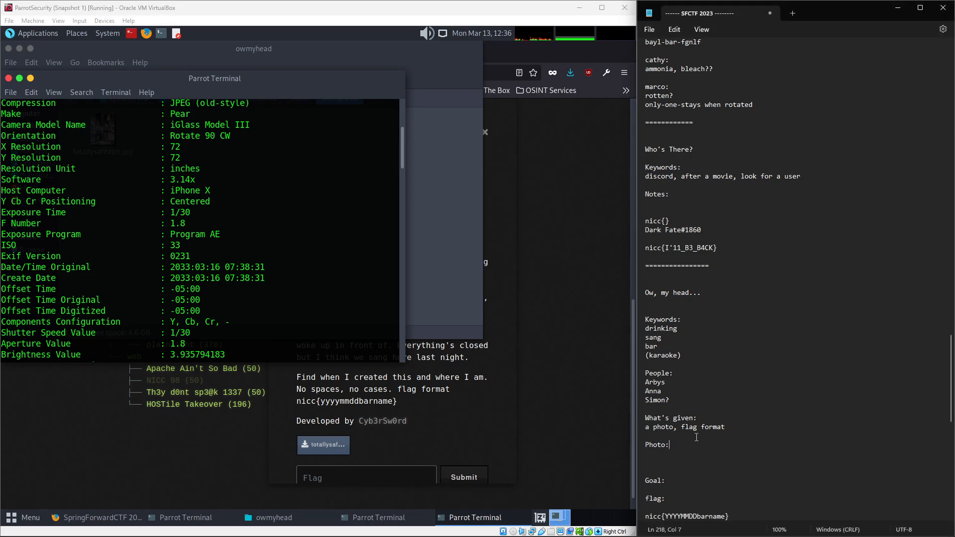
key("Return")
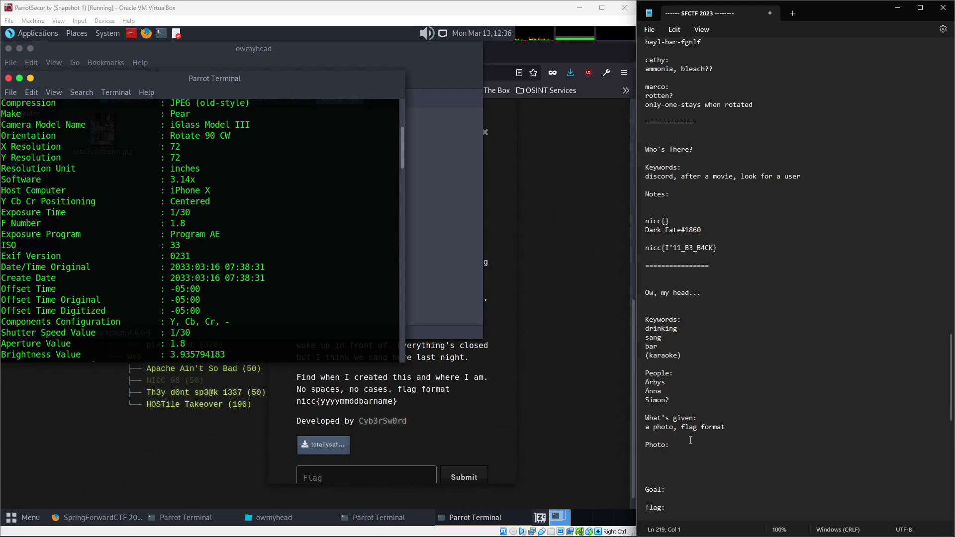
type("date")
key("Return")
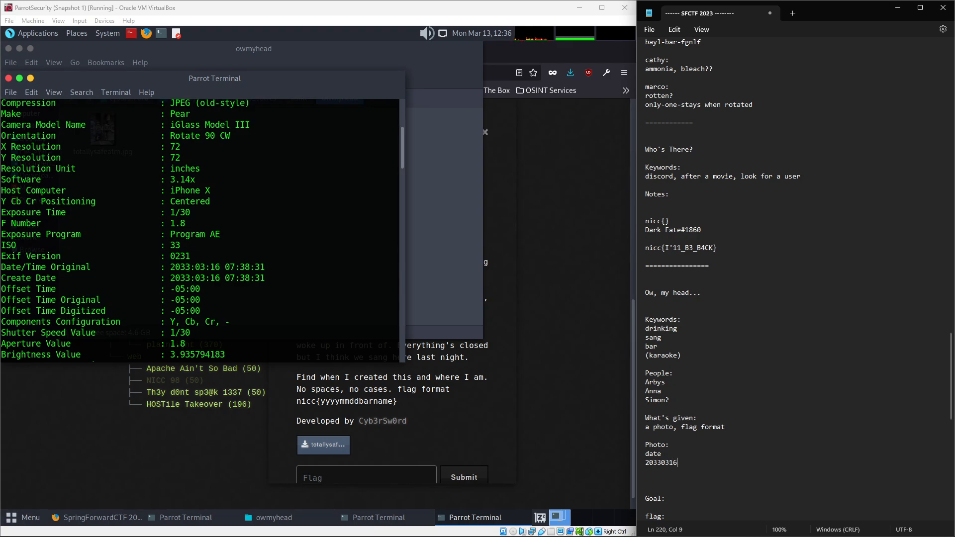
Step: Copy the date 20330316 over the YYYYMMDD placeholder in the flag template of the notes
double_click(680, 463)
key("ctrl+c")
scroll(665, 473, "down", 2)
left_click_drag(666, 499, 695, 499)
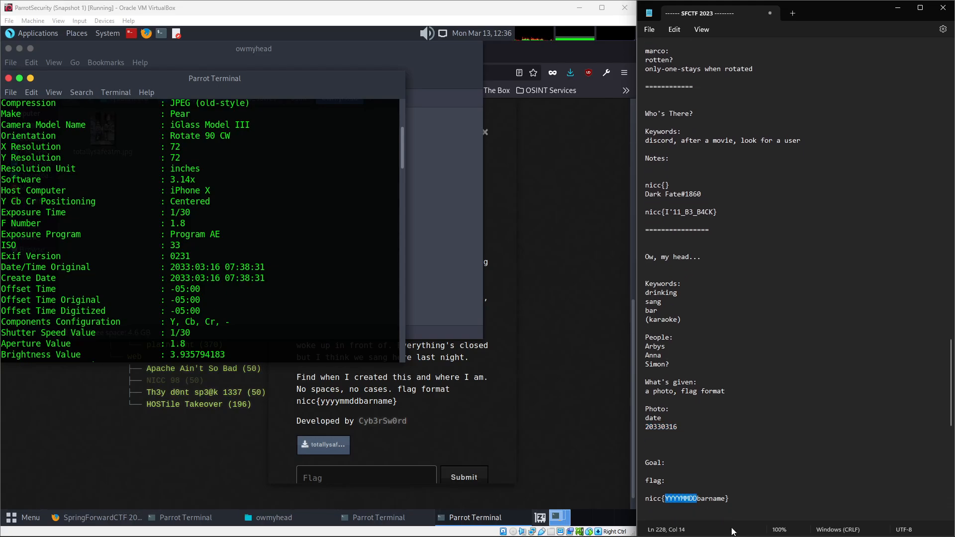
key("ctrl+v")
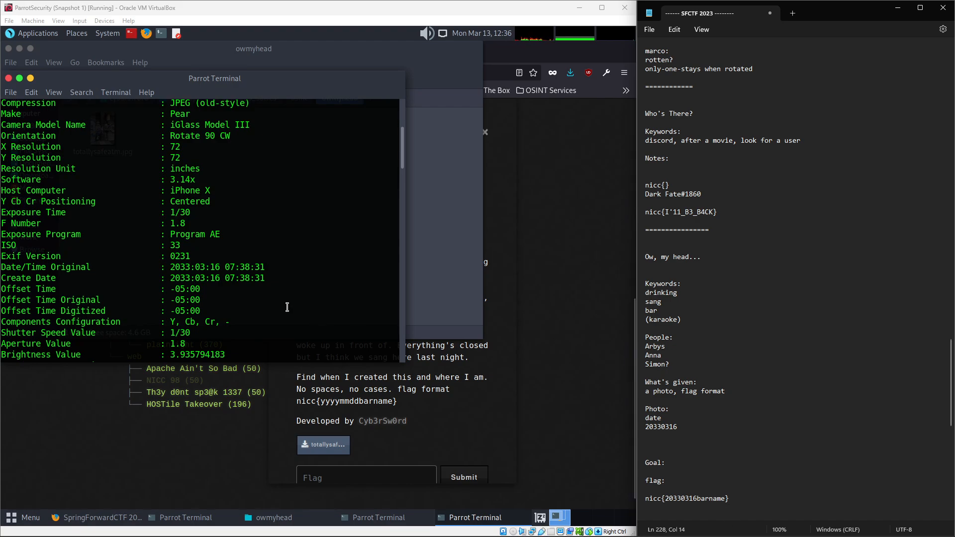
Step: Review the remaining photo metadata and copy the GPS Position, 40 deg 43' 48.00" N, 73 deg 58' 48.00" W, into the notes below the date
left_click(287, 307)
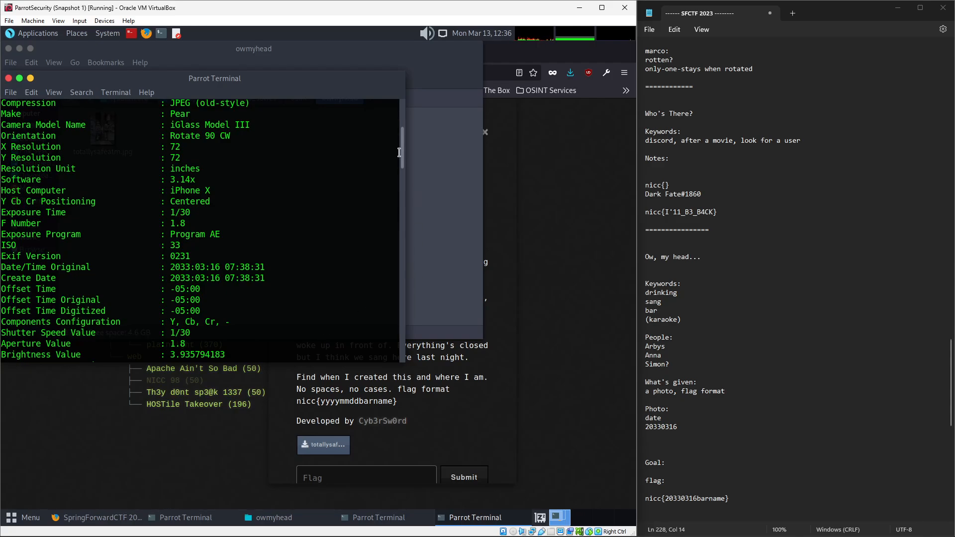
left_click_drag(404, 164, 415, 229)
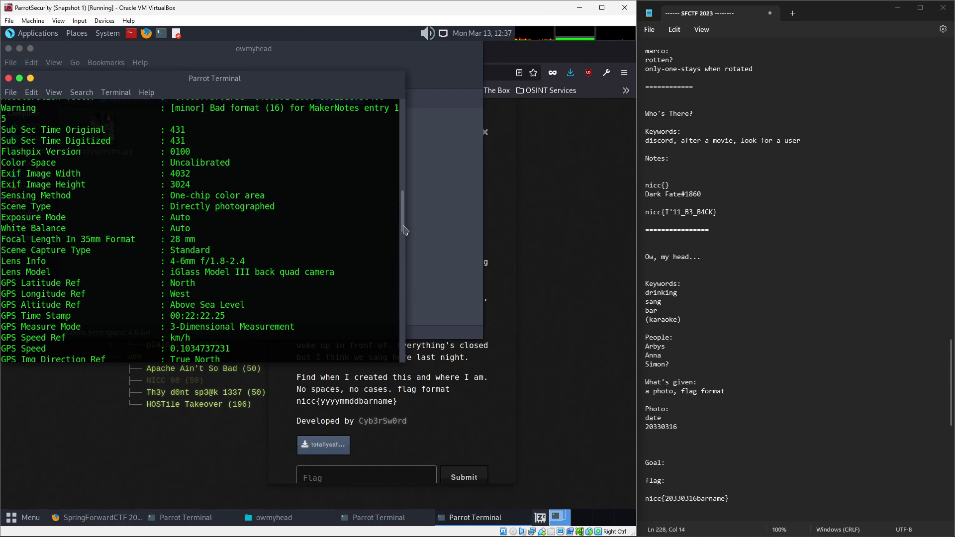
left_click_drag(404, 230, 403, 351)
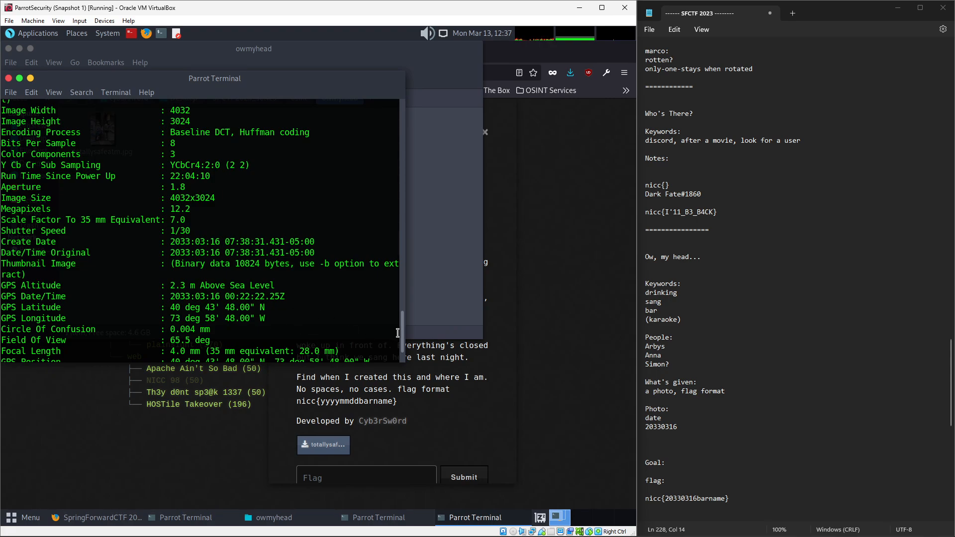
scroll(404, 342, "down", 1)
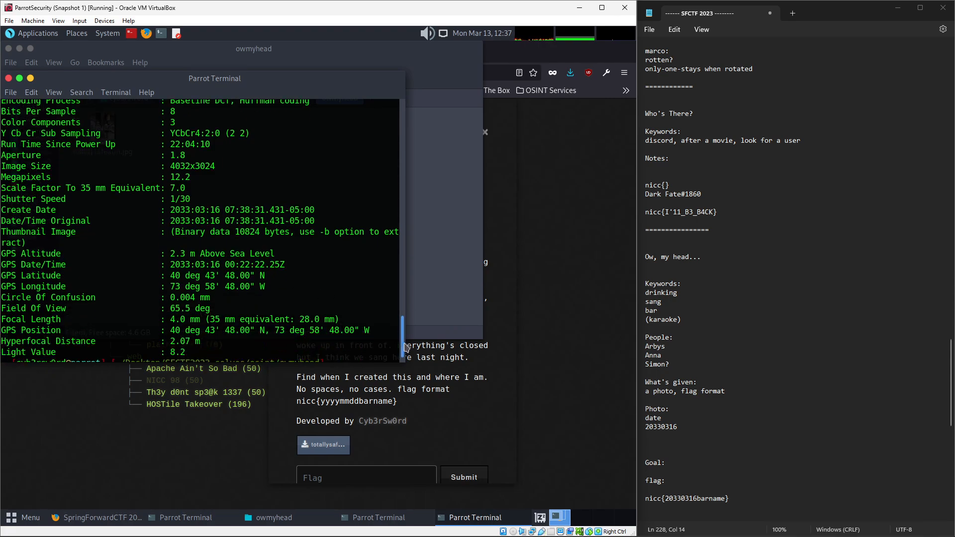
left_click_drag(371, 327, 174, 331)
key("ctrl+c")
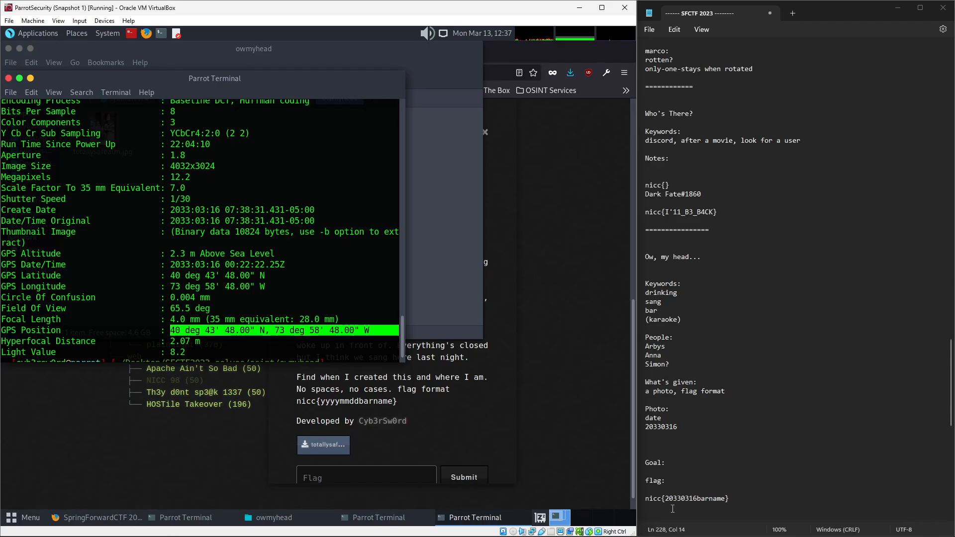
left_click(675, 442)
key("ctrl+v")
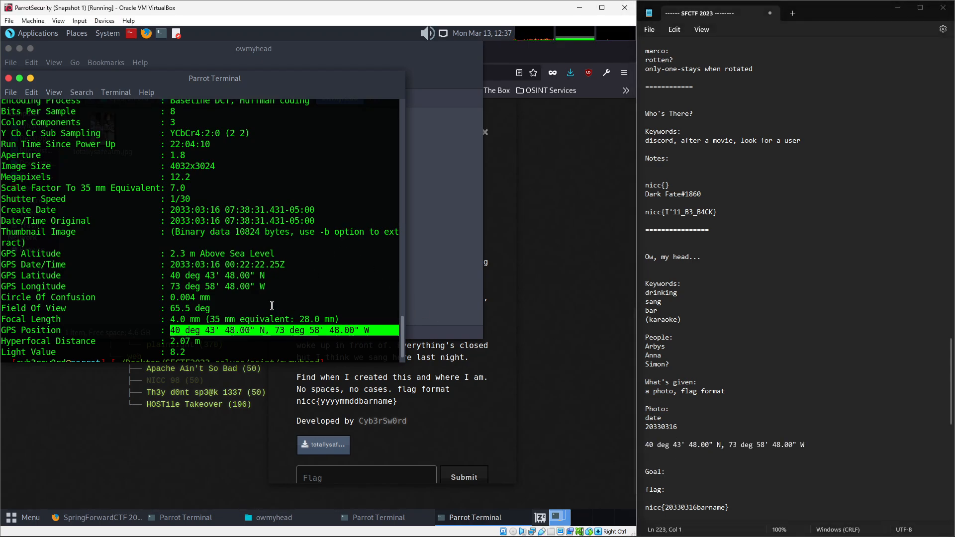
Step: Switch to Firefox, maximize its window, and open Google Maps in a new tab through a search for "google maps"
left_click(272, 306)
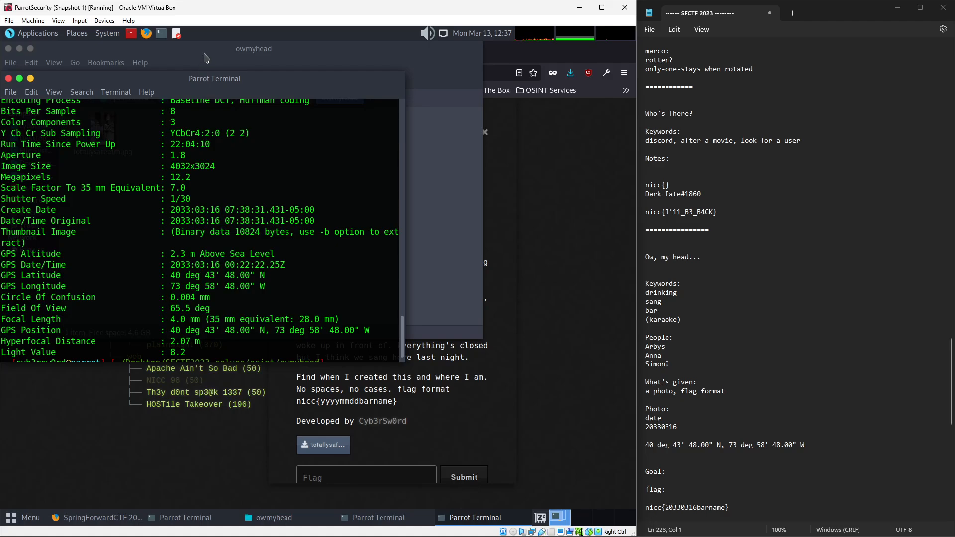
left_click(206, 58)
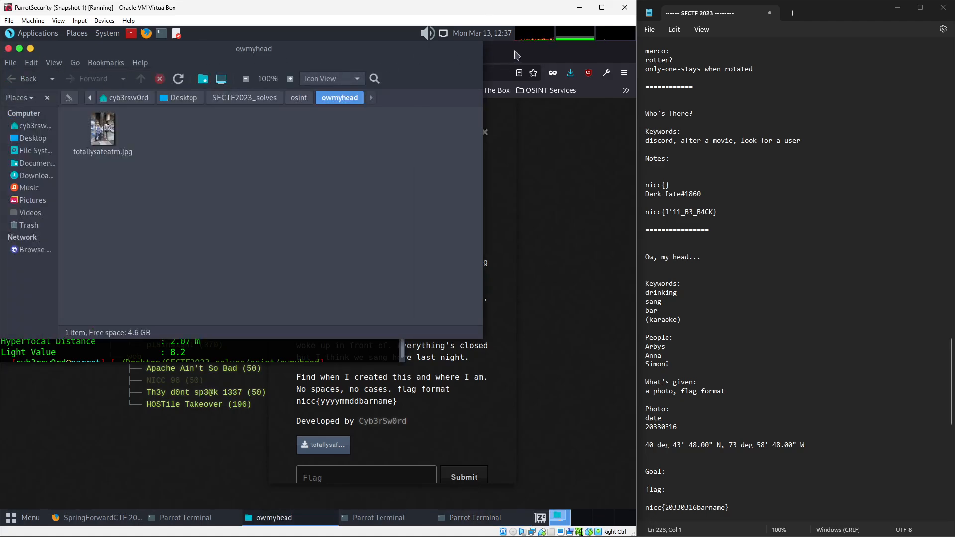
left_click_drag(515, 51, 436, 61)
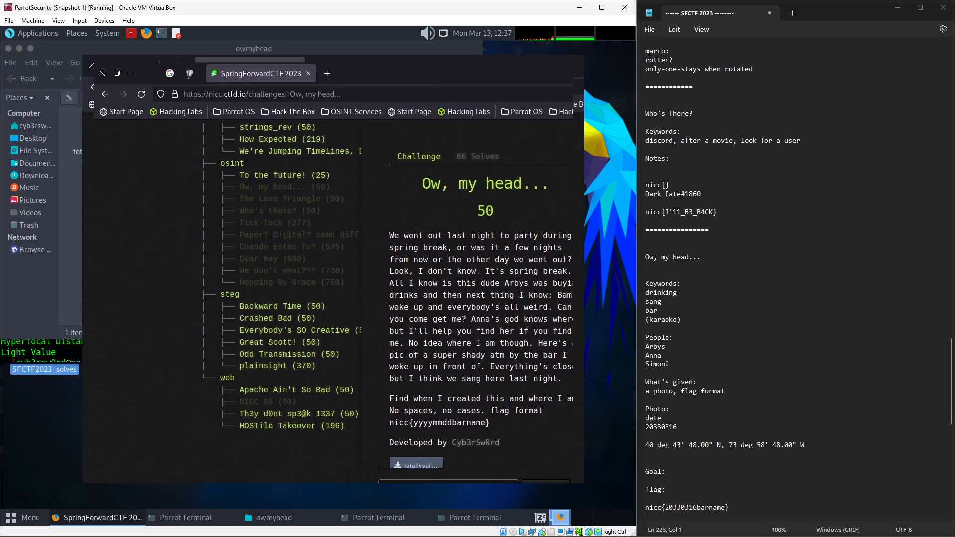
left_click(117, 74)
left_click(237, 55)
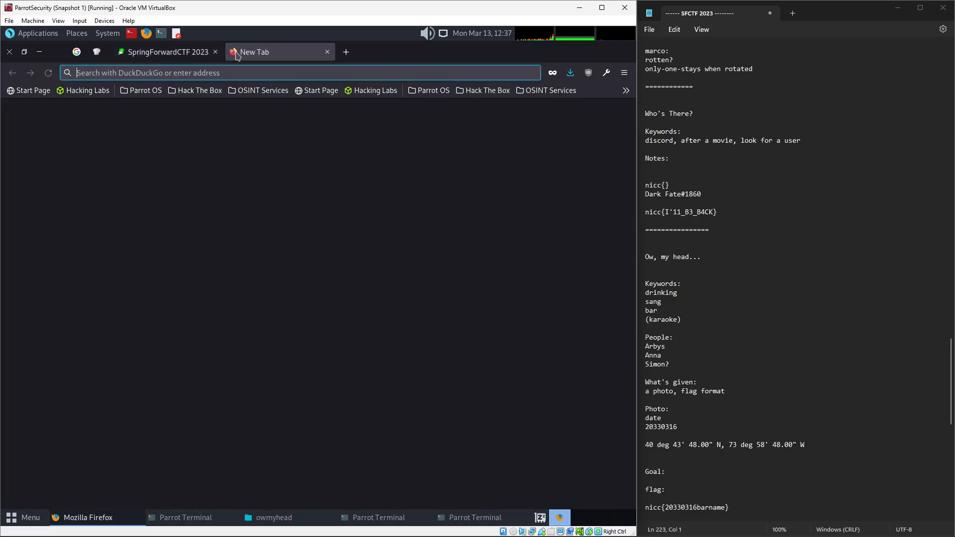
type("google maps")
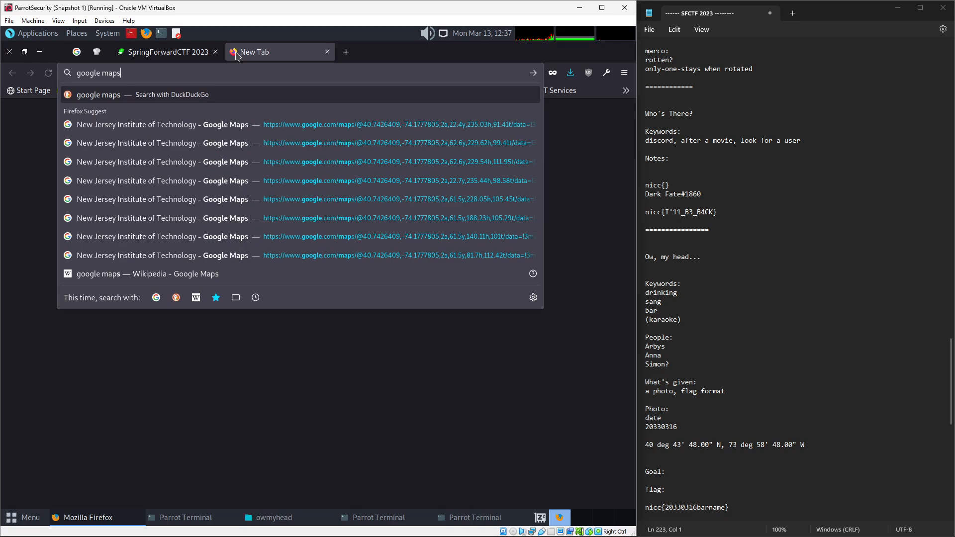
key("Return")
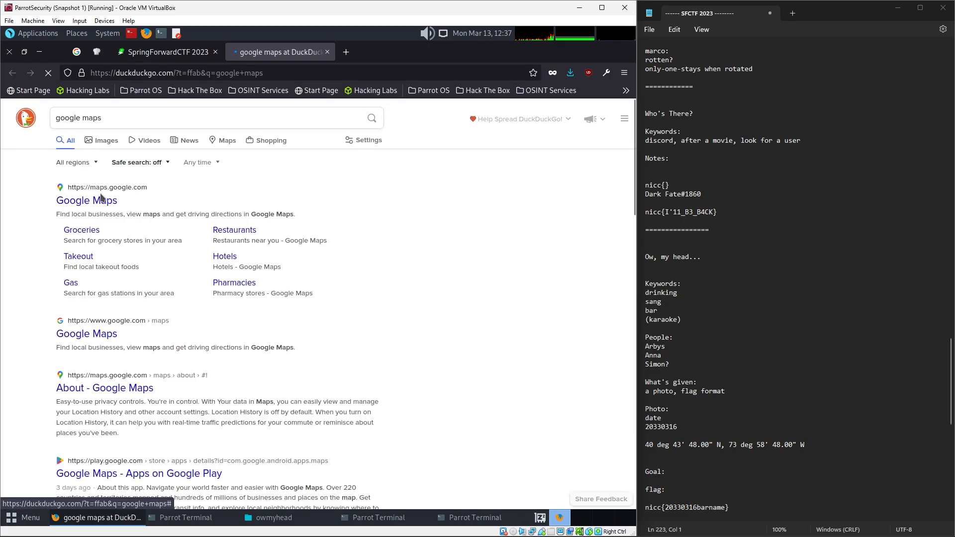
left_click(99, 200)
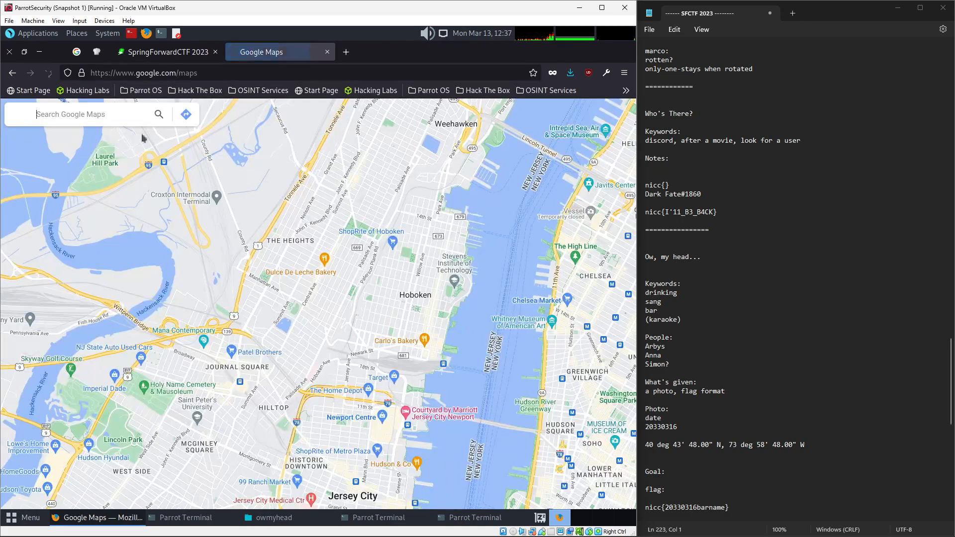
Step: Search Google Maps for the copied GPS position with both "deg" words removed: 40 43' 48.00" N, 73 58' 48.00" W
key("ctrl+v")
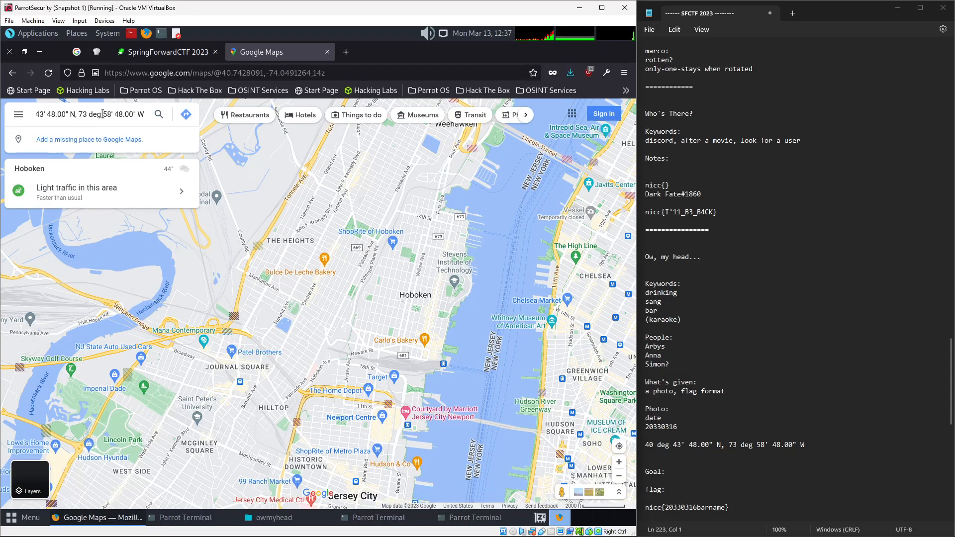
double_click(95, 115)
key("BackSpace")
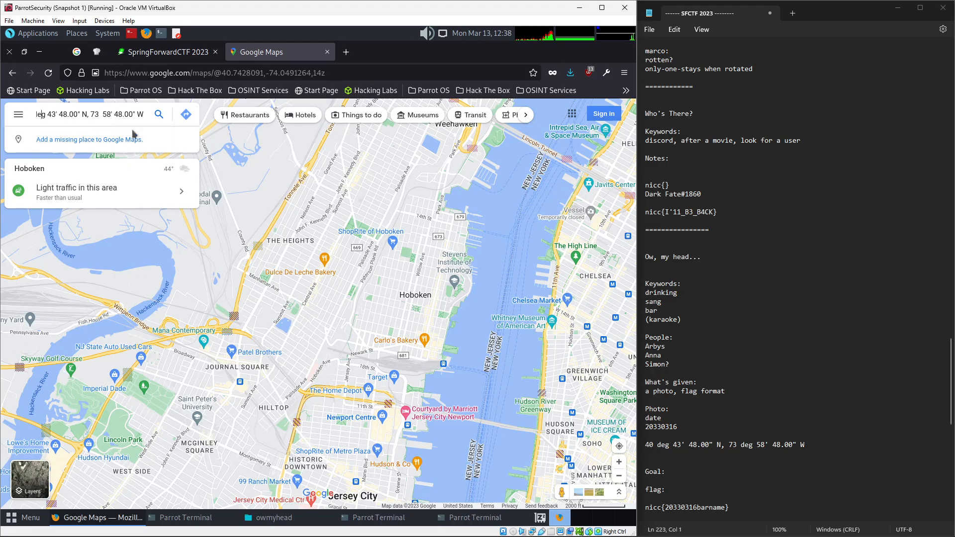
key("Home")
double_click(54, 113)
key("BackSpace")
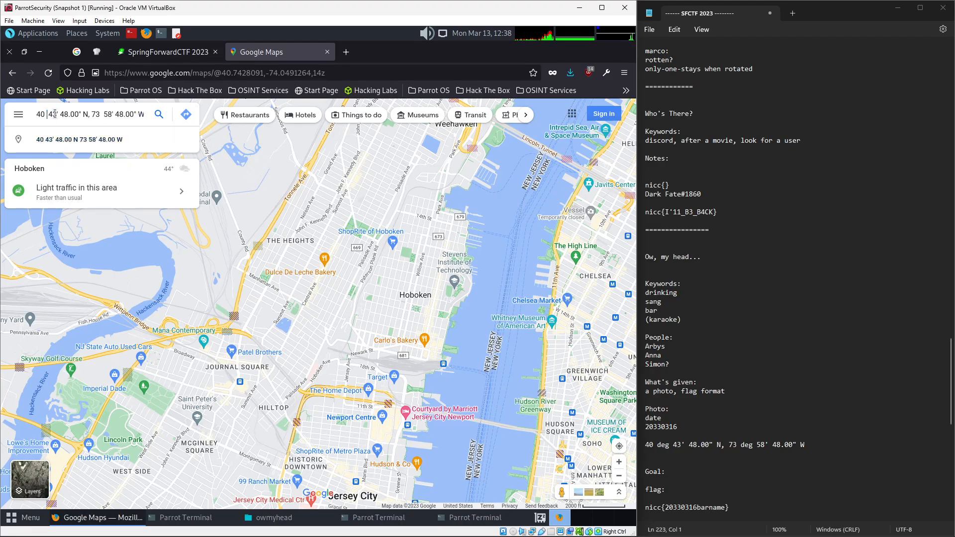
key("Return")
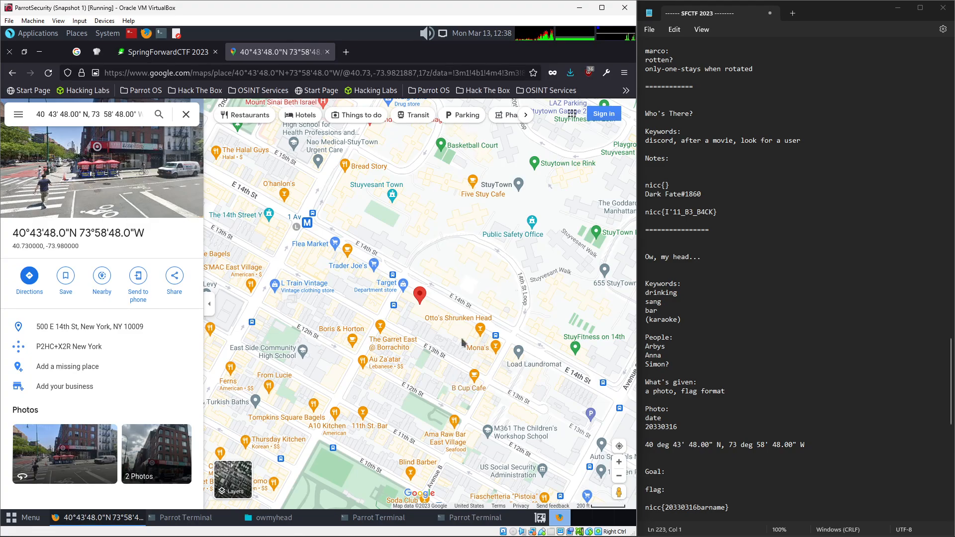
Step: Look over the businesses around the pin, enter Street View on E 14th St beside it, and face the storefronts across the street
scroll(431, 294, "up", 3)
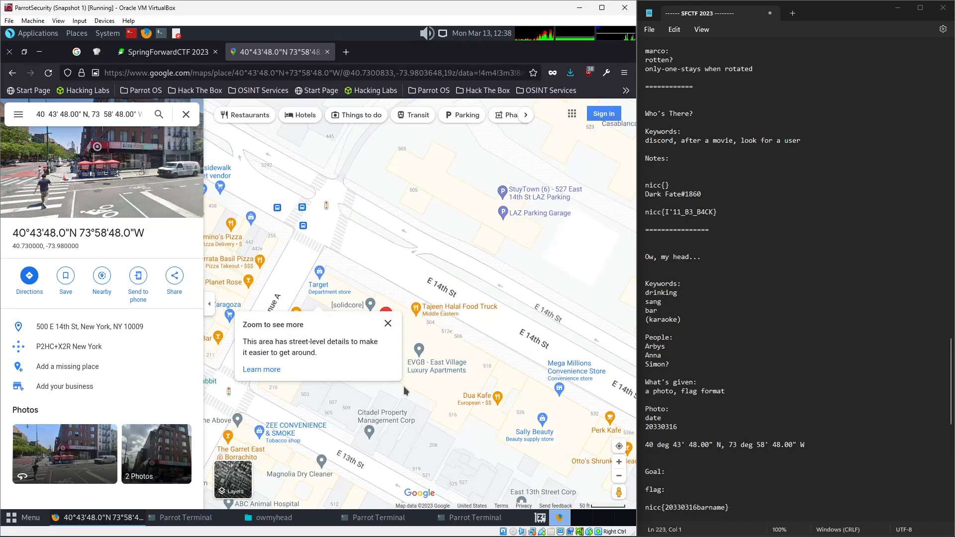
scroll(482, 438, "up", 2)
scroll(439, 405, "down", 2)
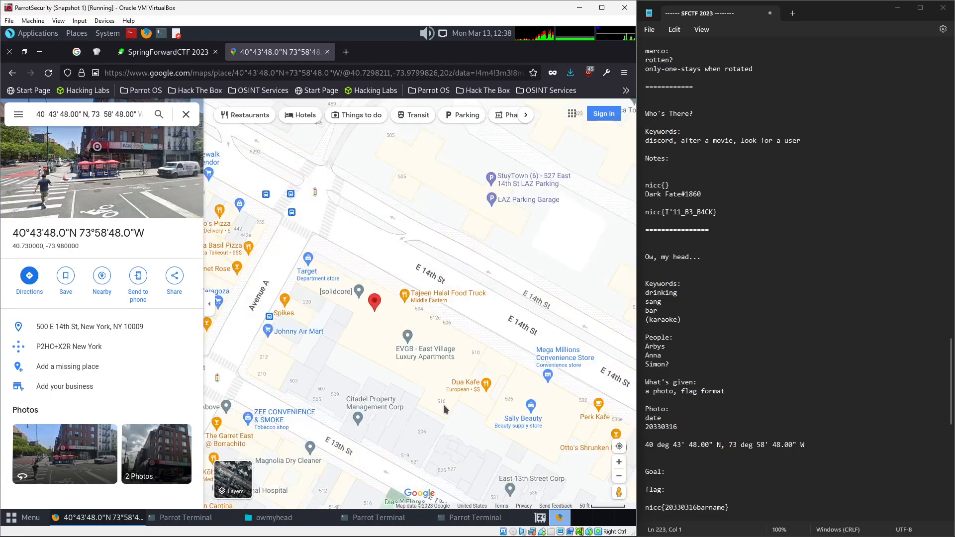
left_click_drag(483, 424, 451, 393)
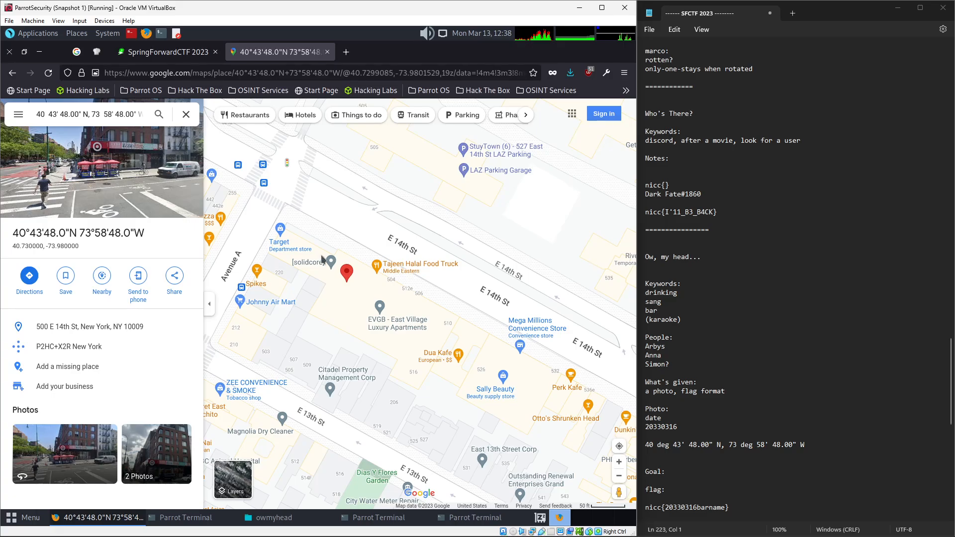
left_click_drag(362, 249, 393, 256)
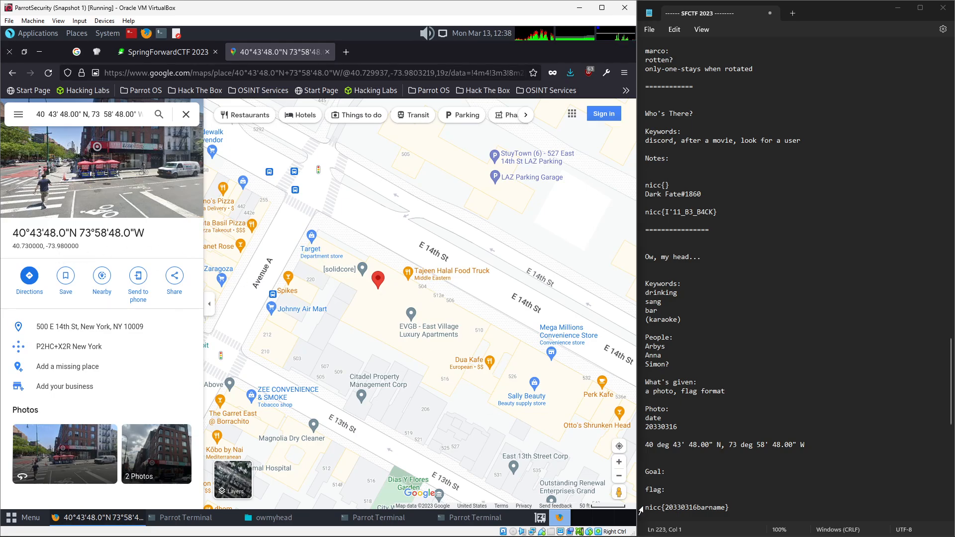
left_click_drag(618, 491, 390, 209)
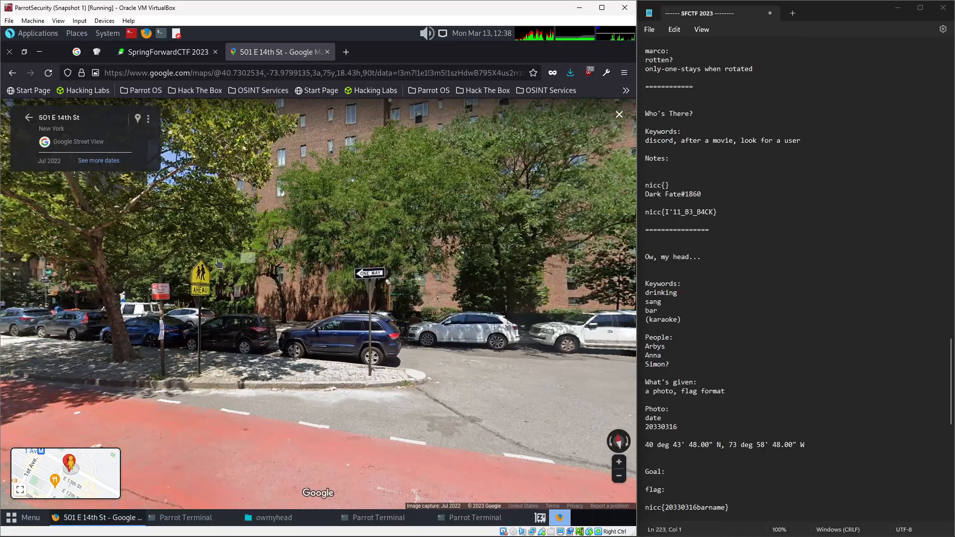
left_click_drag(219, 264, 268, 301)
left_click_drag(139, 308, 278, 298)
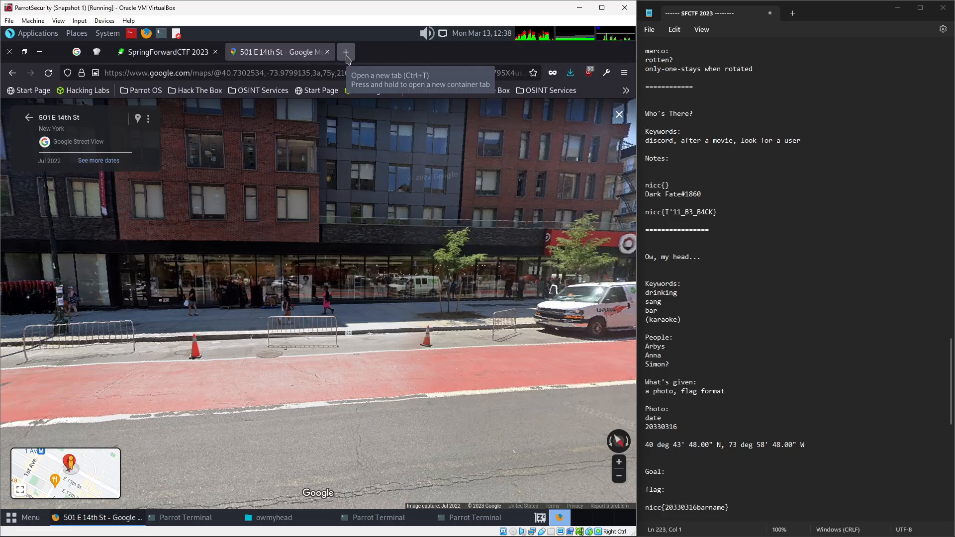
Step: Open a blank browser tab and duplicate the Street View tab of E 14th St
left_click(347, 58)
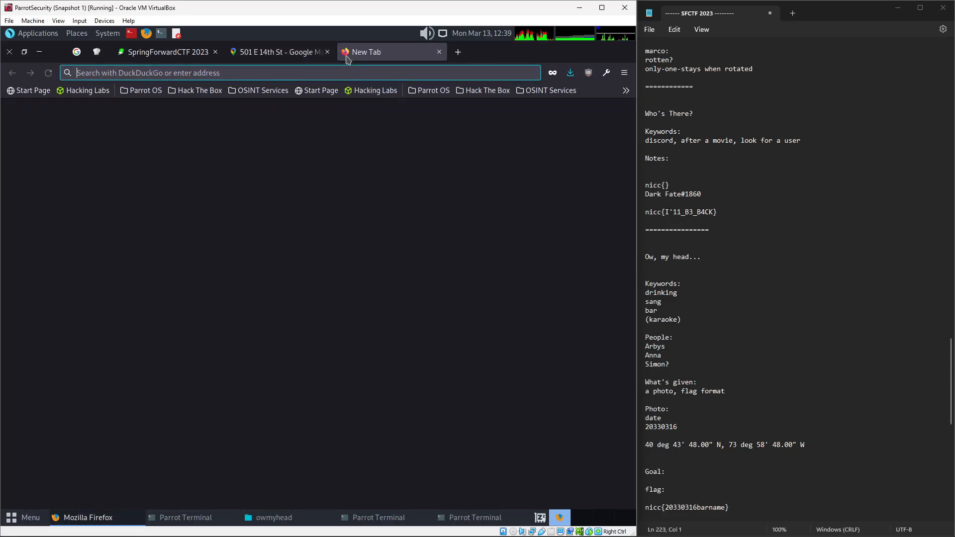
right_click(306, 59)
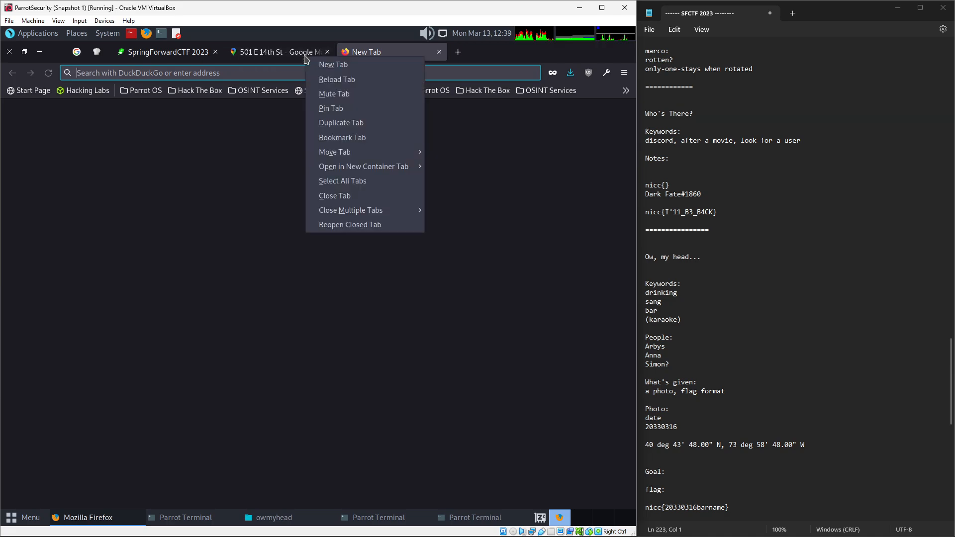
left_click(342, 123)
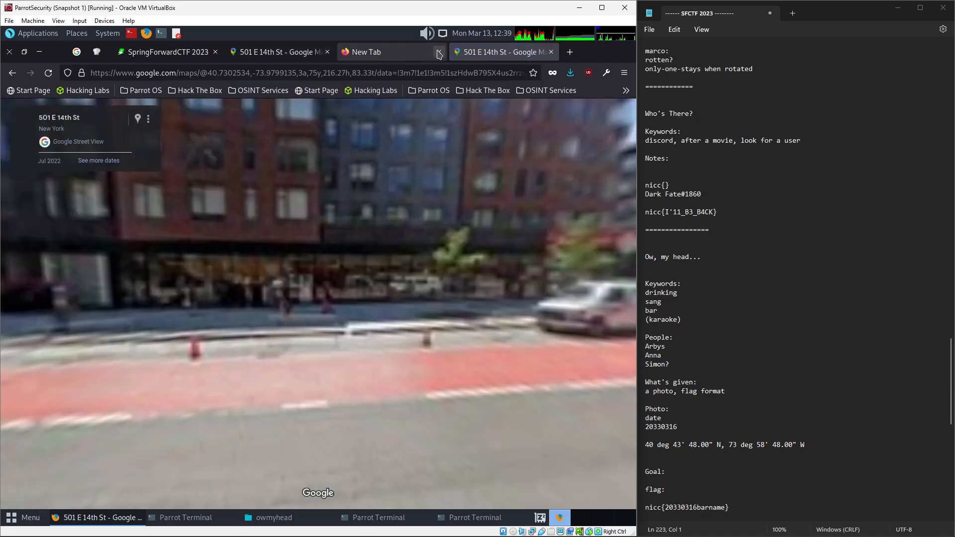
Step: Close the blank tab, leave Street View in the duplicate tab, and search the map for karaoke near East Village, Manhattan, New York, NY
left_click(440, 52)
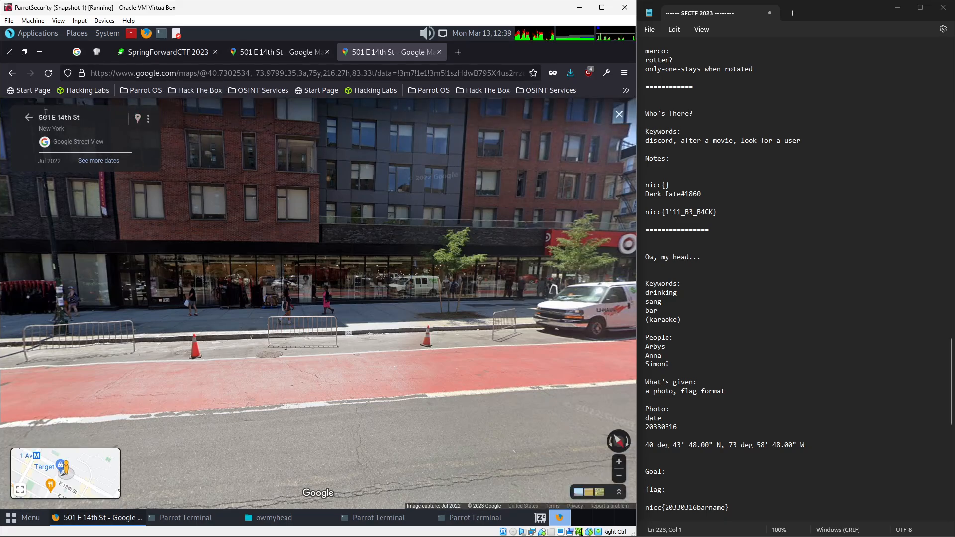
left_click(29, 119)
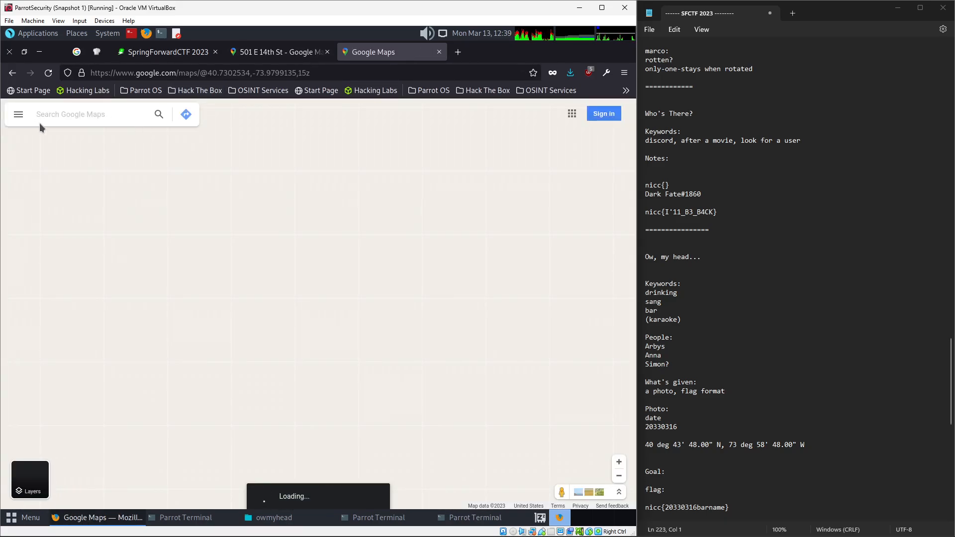
left_click(74, 113)
type("karaoke")
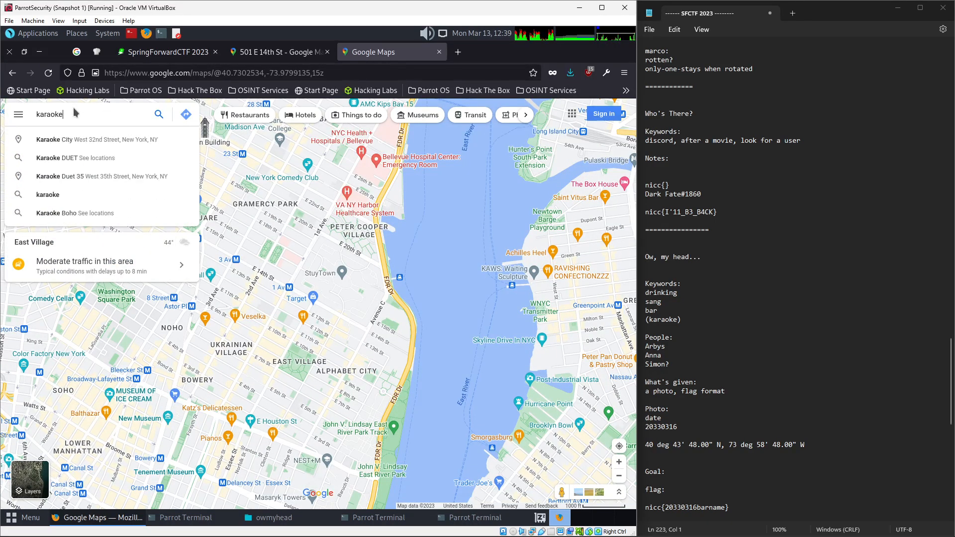
type(" near east")
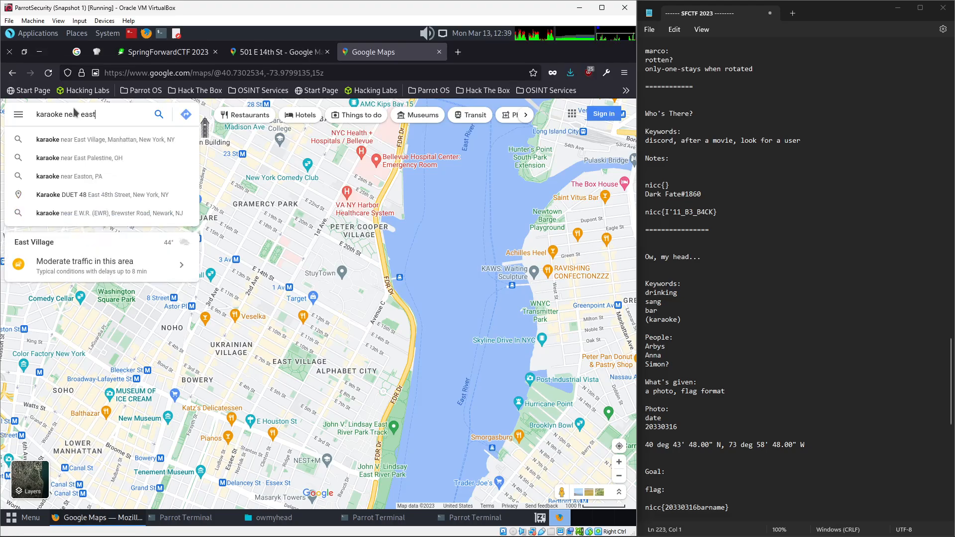
type(" village")
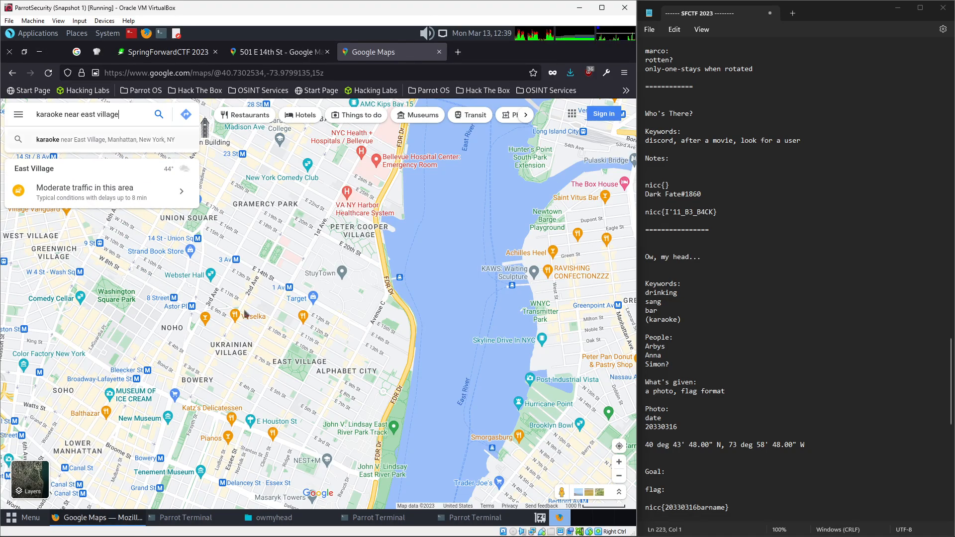
left_click(122, 143)
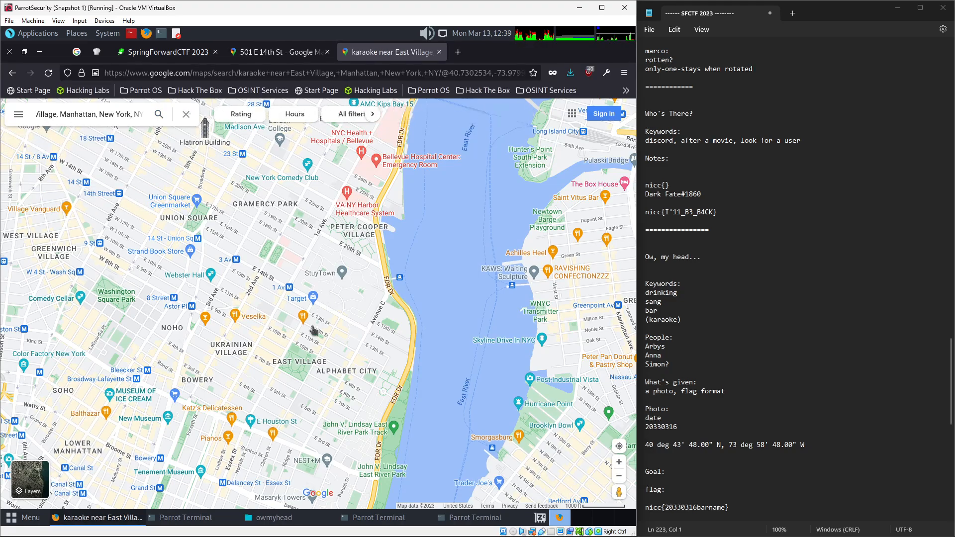
Step: Examine the karaoke bar results around E 14th St, Avenue A and Tompkins Square Park to find the one closest to the photo's position
scroll(317, 328, "up", 2)
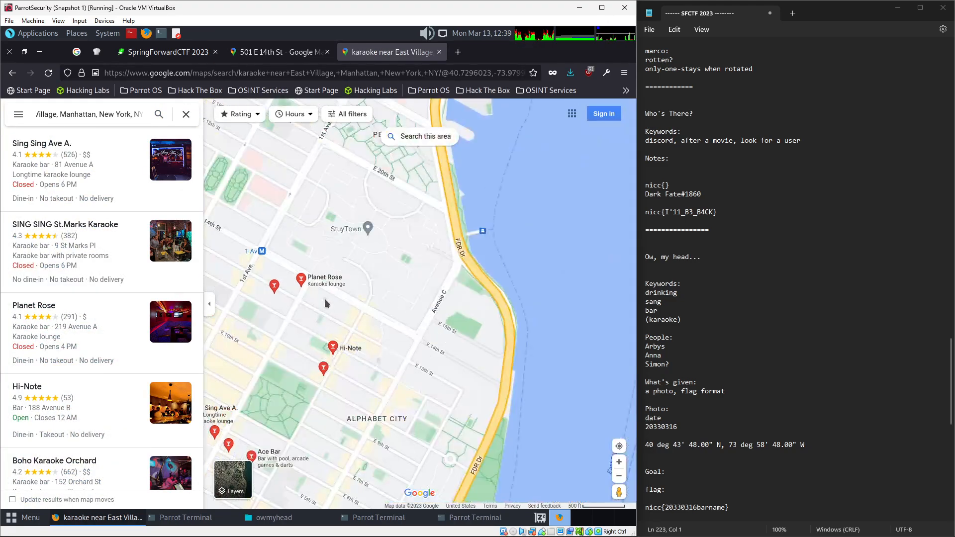
left_click_drag(308, 305, 335, 305)
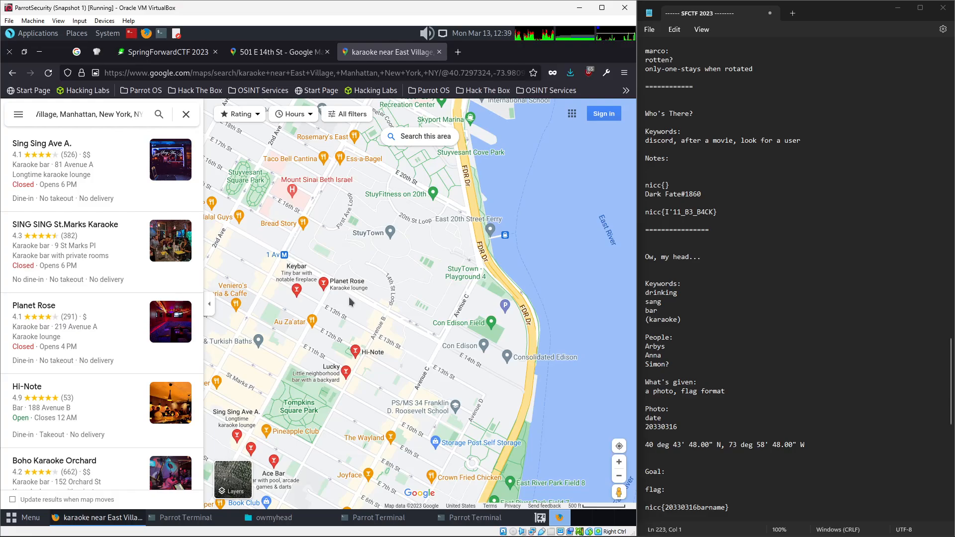
scroll(348, 297, "up", 3)
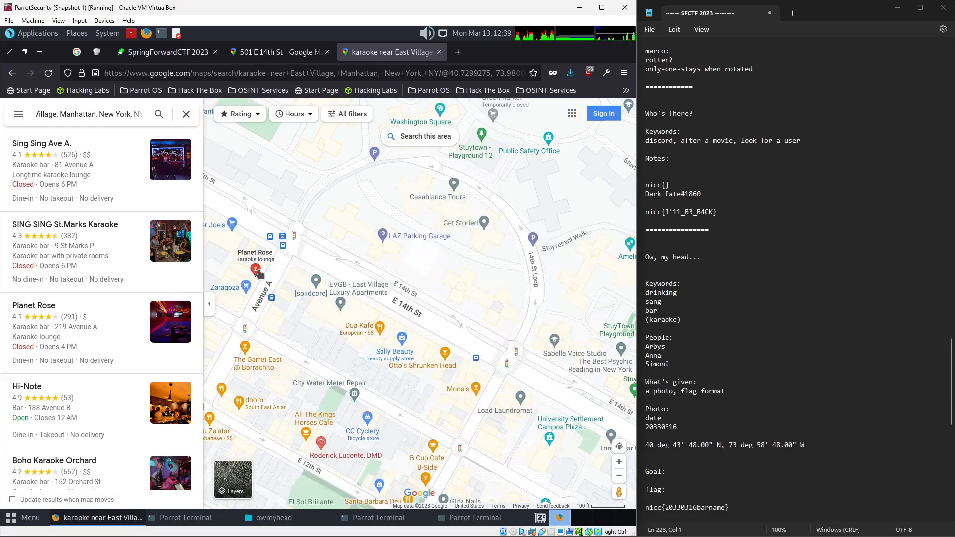
mouse_move(261, 275)
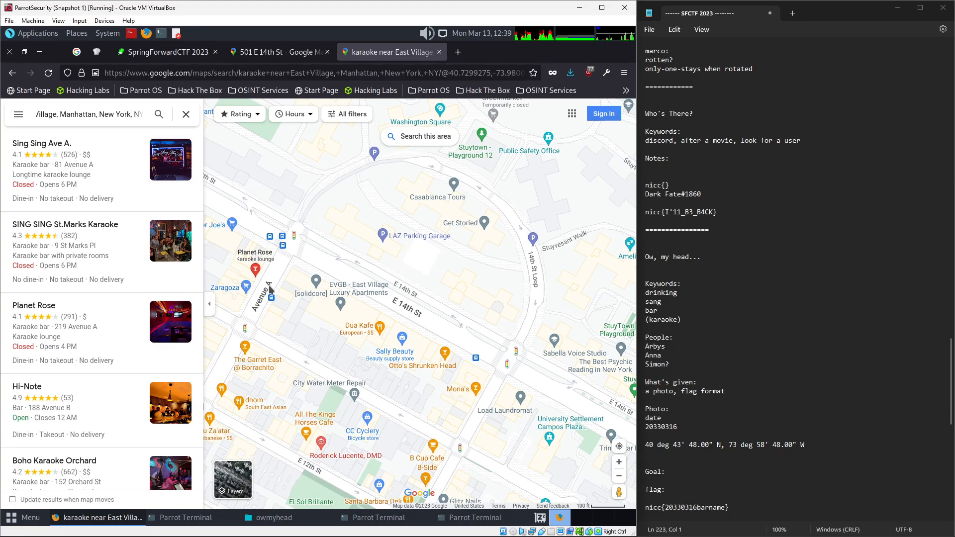
scroll(300, 307, "down", 2)
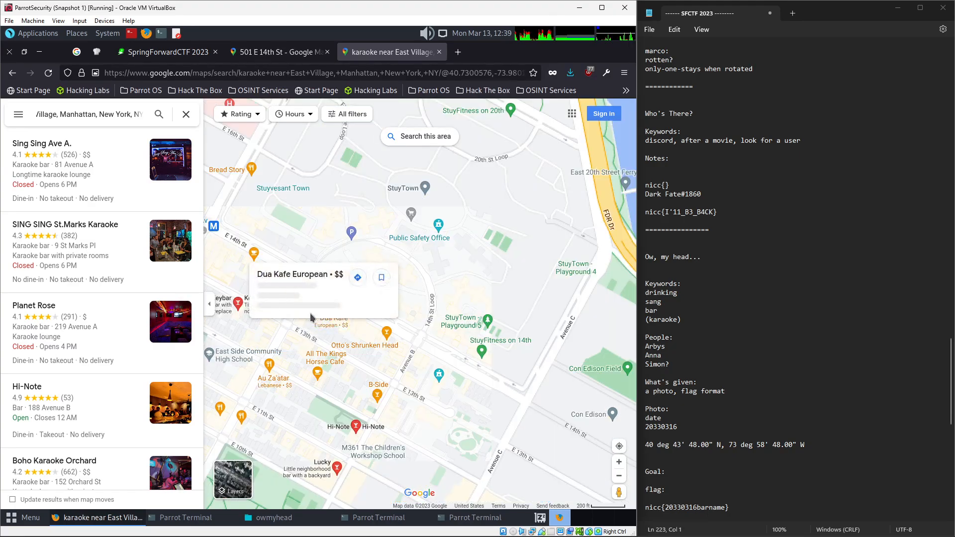
left_click_drag(329, 371, 433, 333)
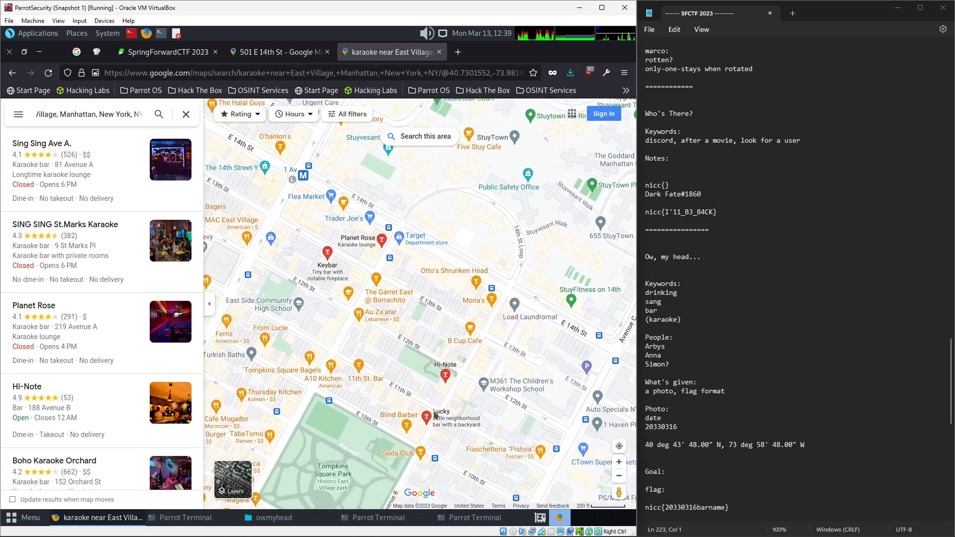
mouse_move(435, 423)
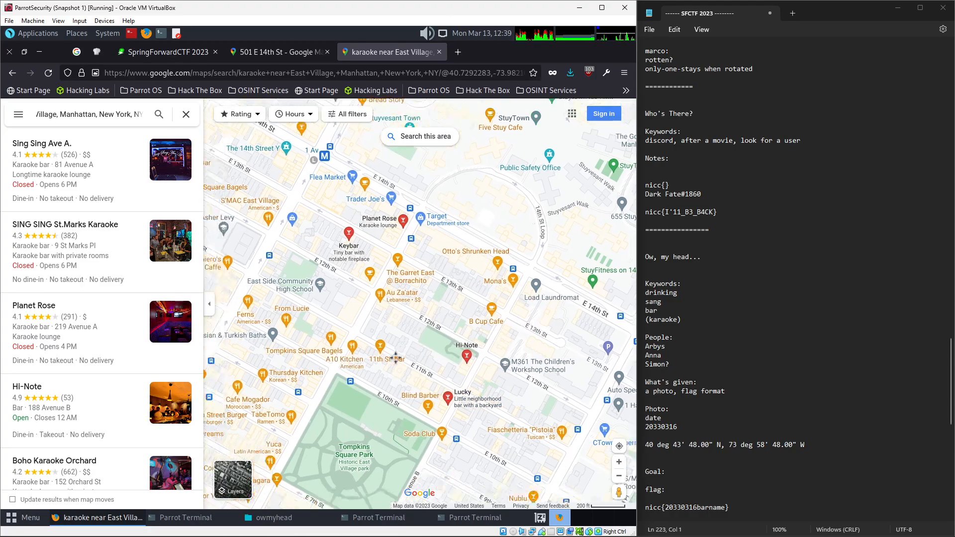
left_click_drag(353, 411, 407, 338)
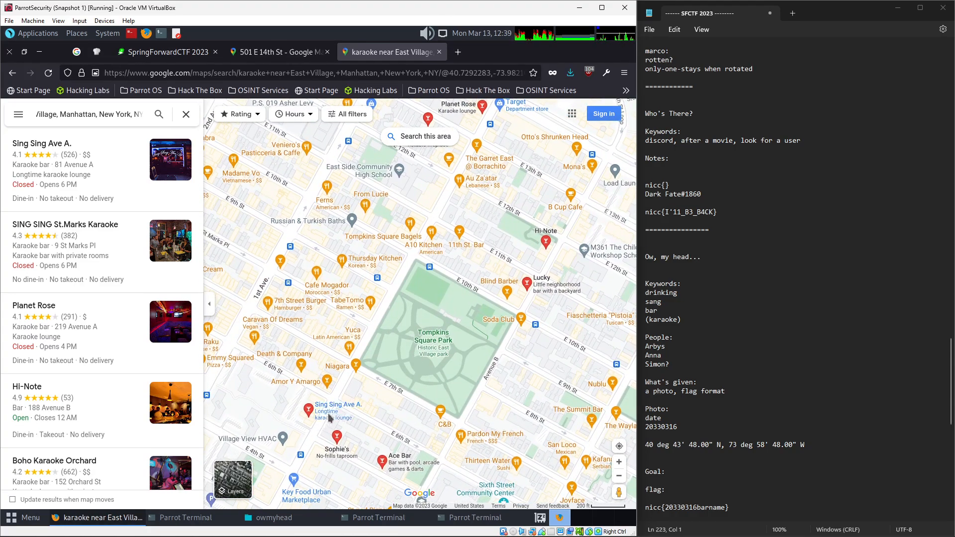
left_click_drag(475, 354, 463, 366)
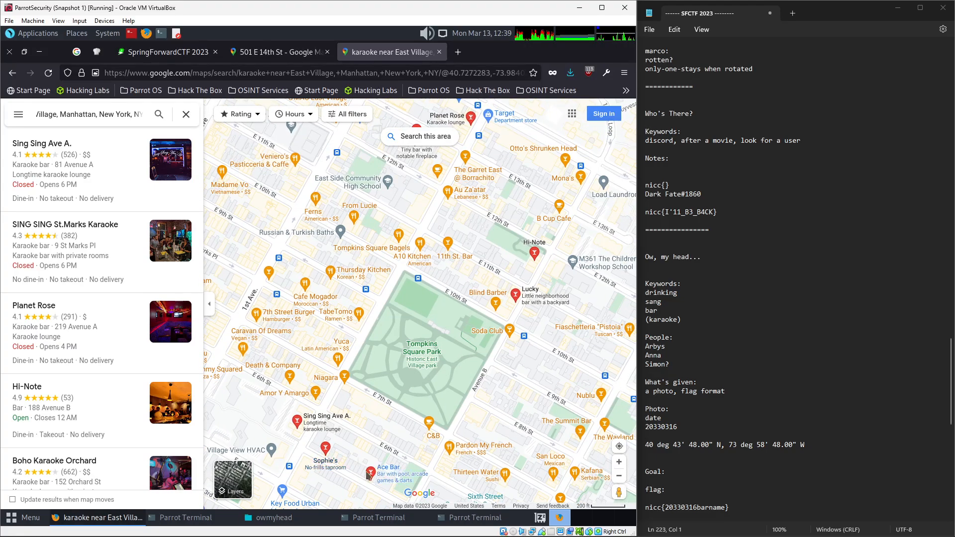
left_click_drag(455, 313, 408, 396)
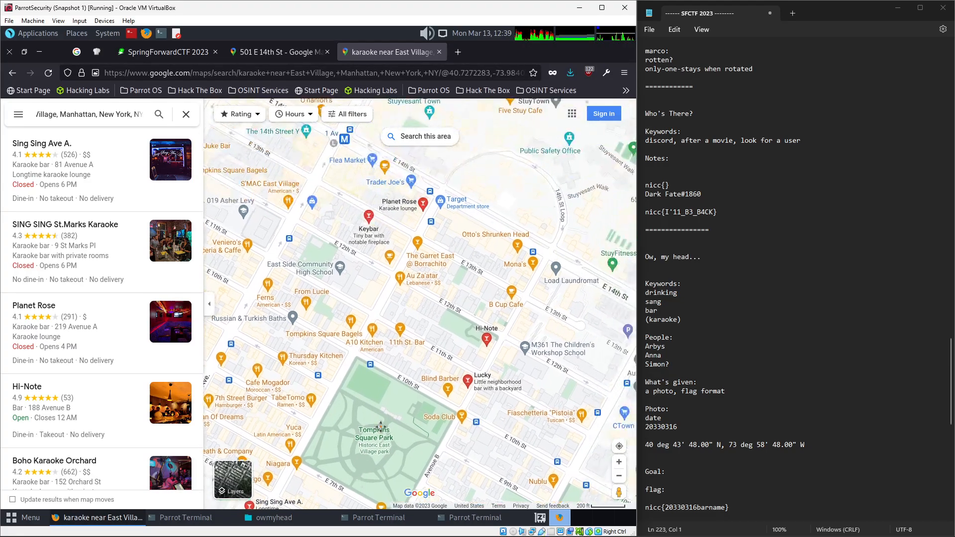
left_click_drag(446, 254, 393, 284)
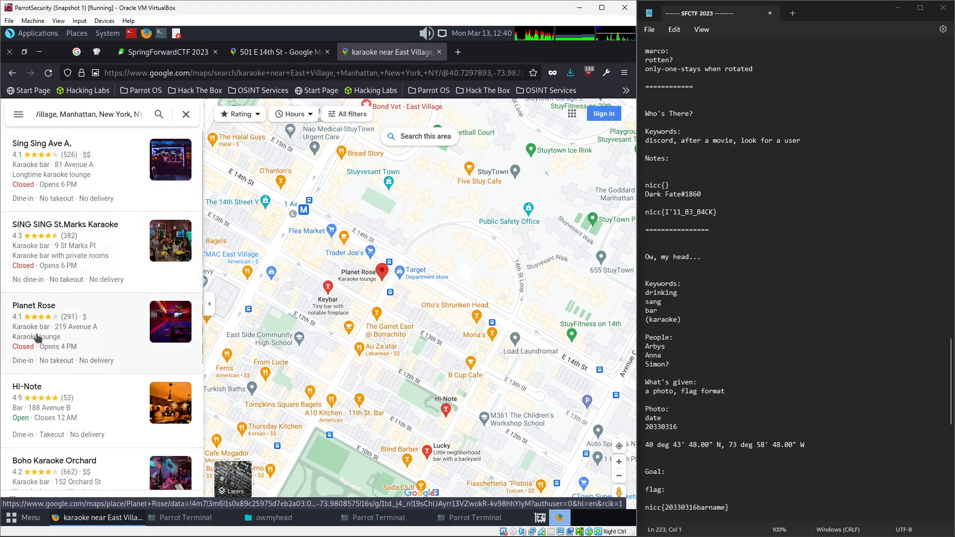
Step: Check Planet Rose's location on Avenue A near E 14th St and complete the flag in the notes as nicc{20330316planetrose}
scroll(433, 309, "up", 2)
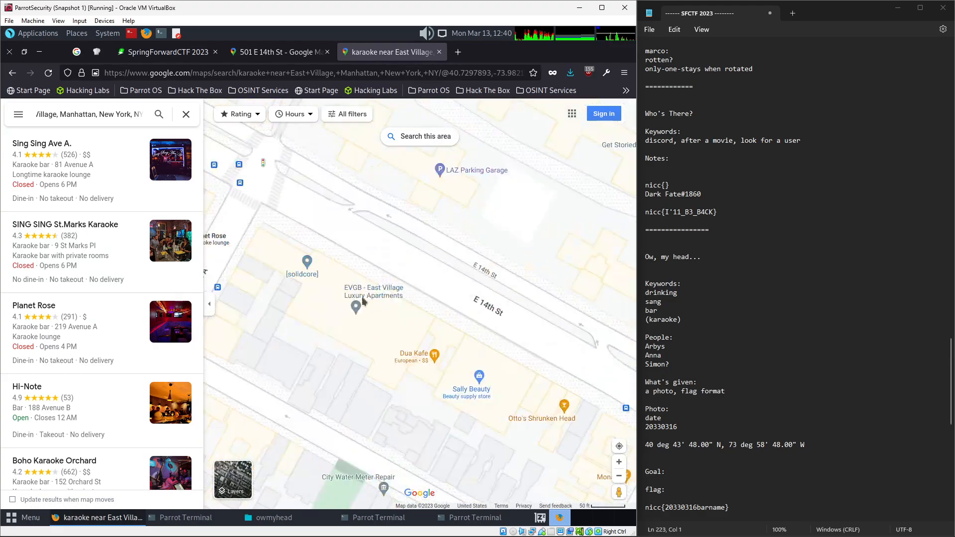
scroll(467, 265, "up", 2)
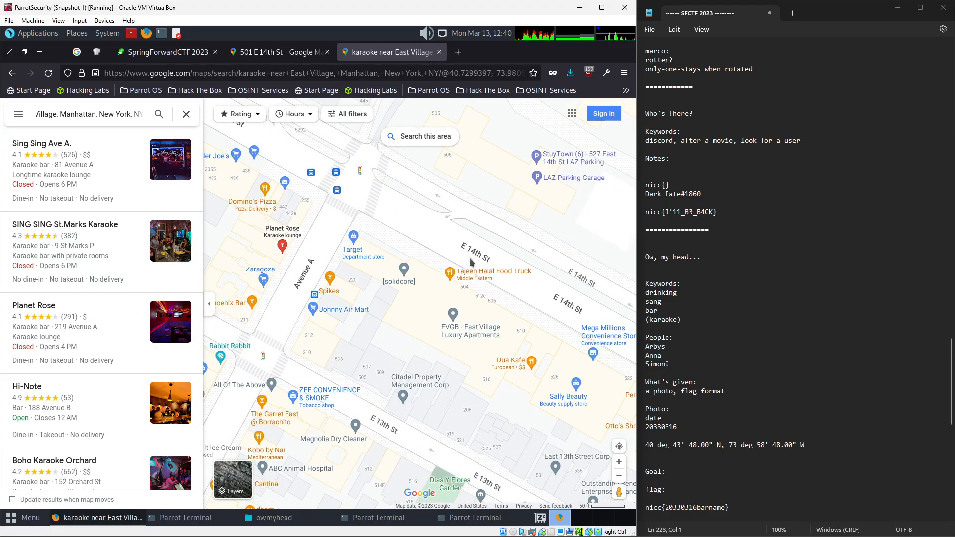
double_click(710, 507)
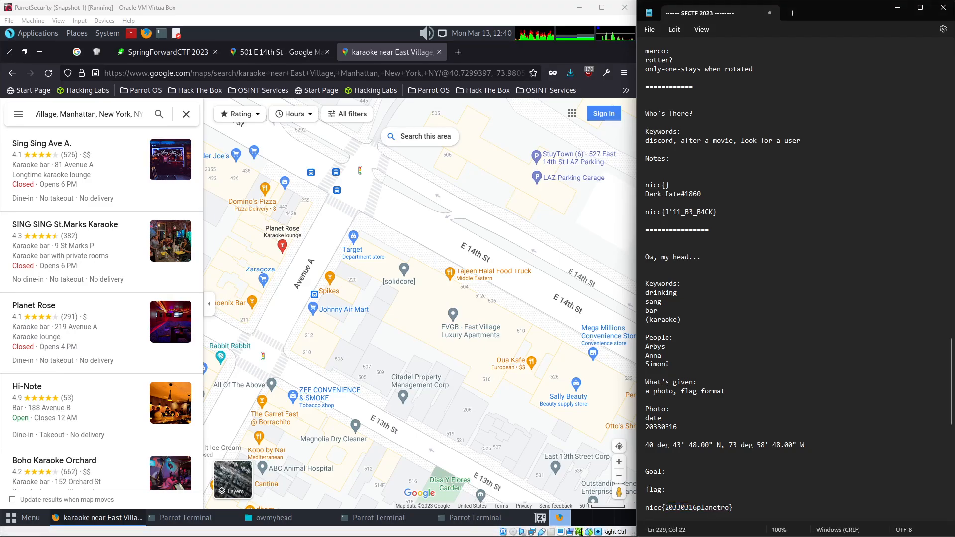
Step: Return to the original Street View tab and move along E 14th St, turning the corner onto Avenue A
left_click(259, 52)
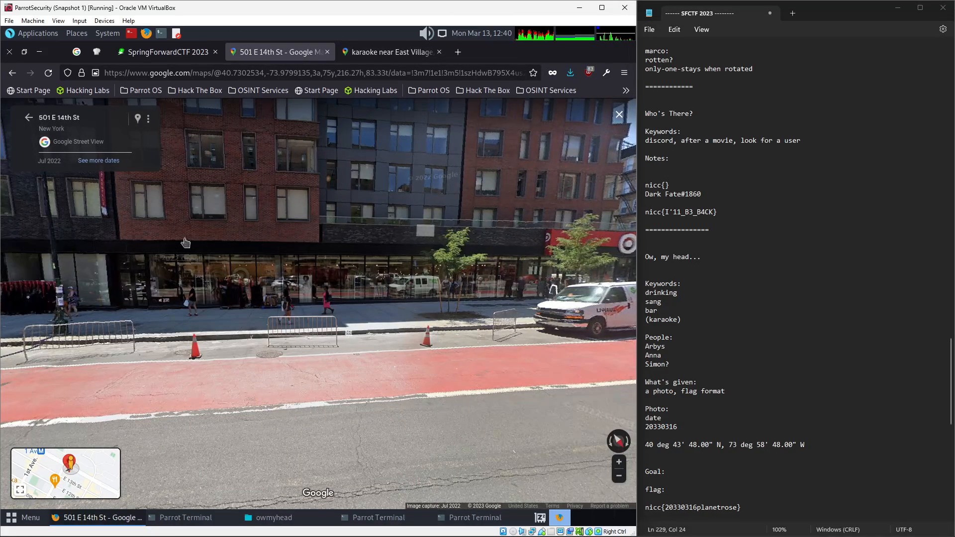
left_click_drag(186, 243, 135, 244)
left_click_drag(448, 243, 329, 261)
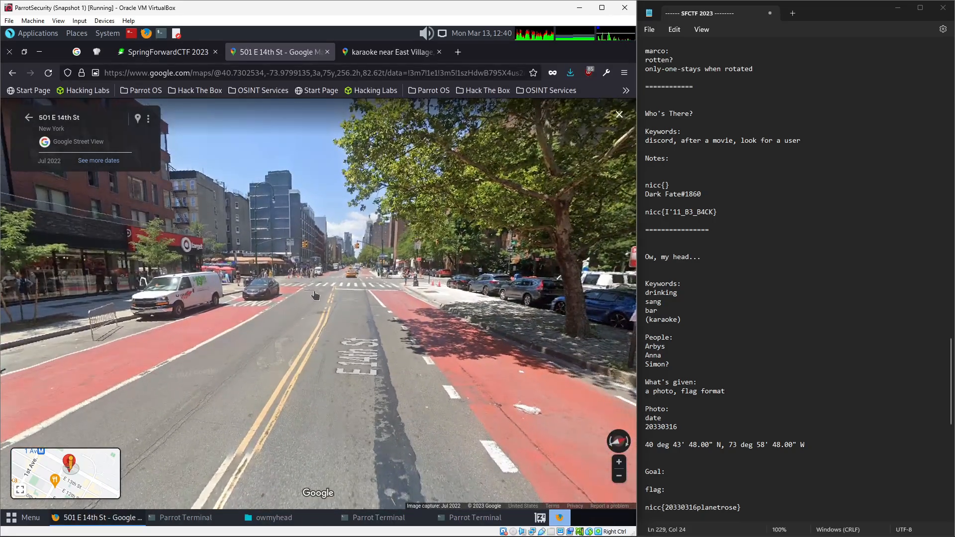
left_click(314, 289)
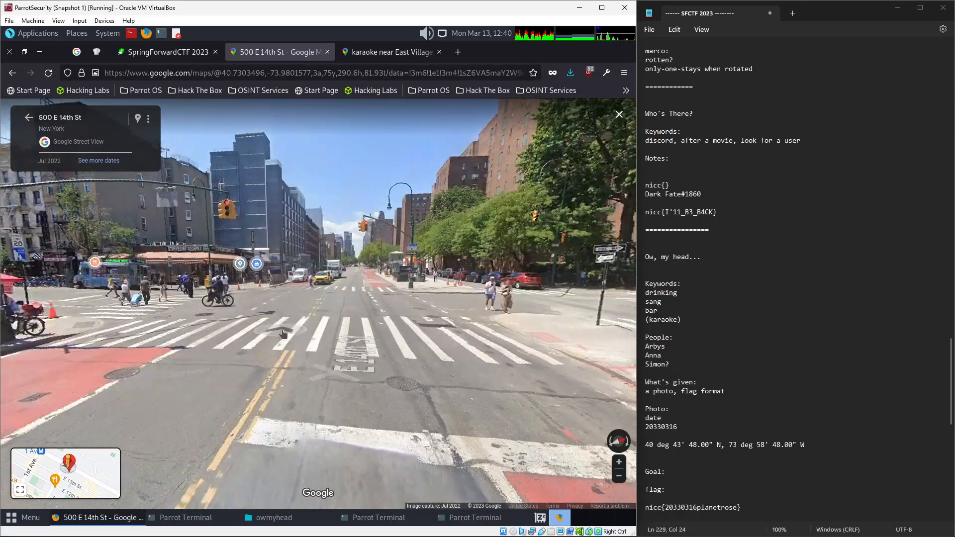
left_click(291, 326)
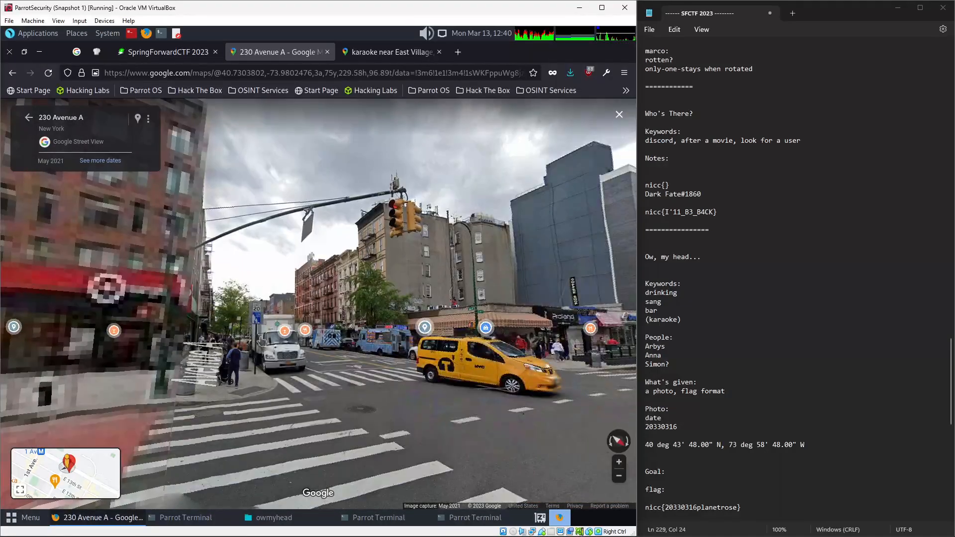
left_click(352, 373)
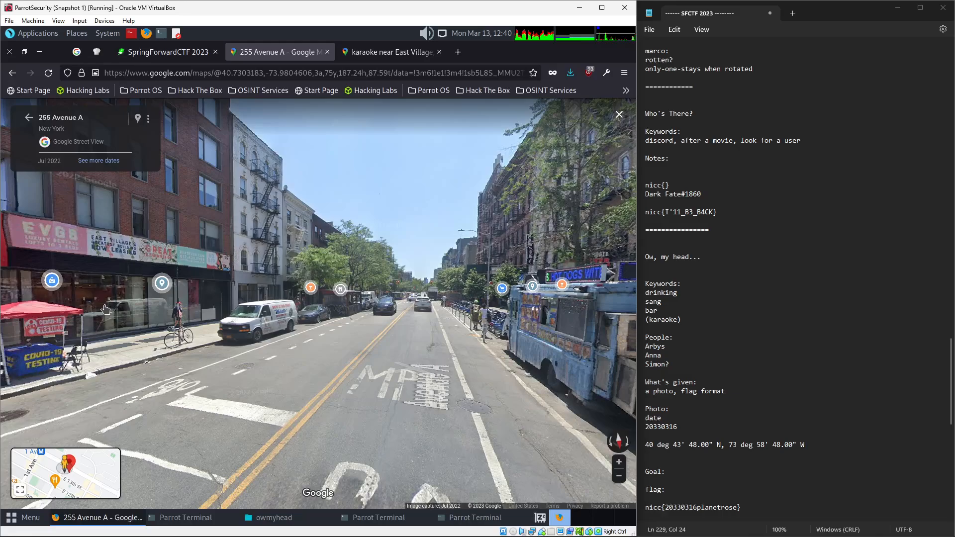
Step: Look around the Avenue A corner in Street View, examining the Target building and the storefronts across the street
left_click_drag(106, 310, 294, 327)
scroll(298, 305, "up", 3)
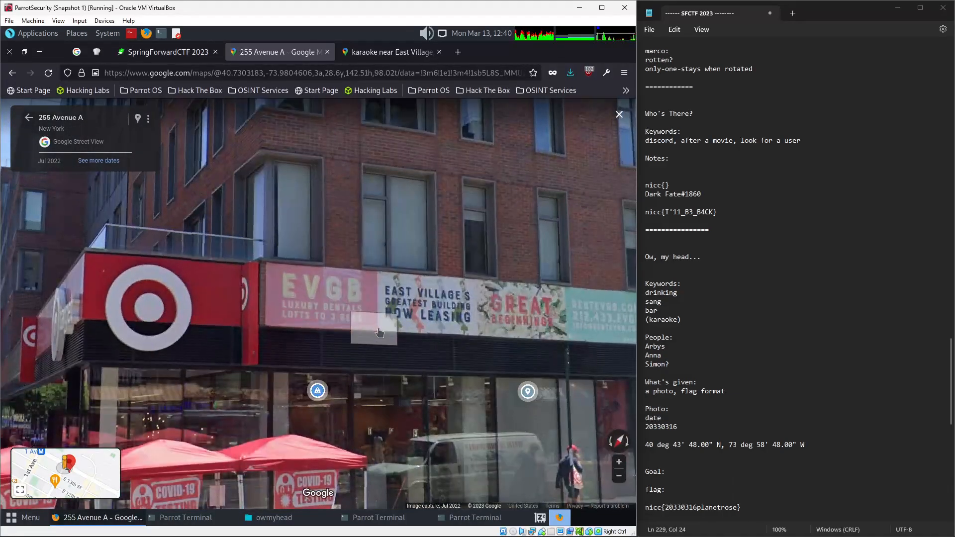
scroll(386, 326, "down", 3)
left_click_drag(329, 283, 87, 203)
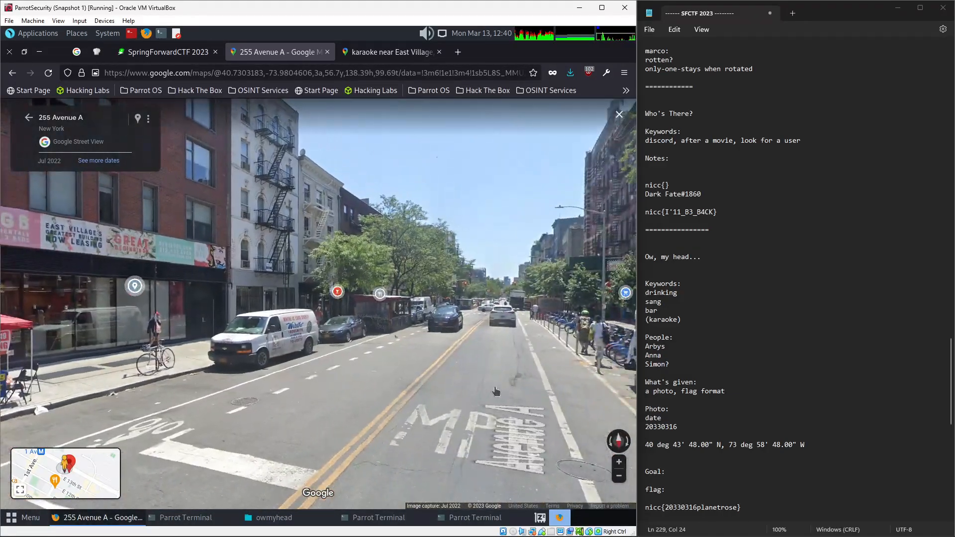
left_click_drag(497, 392, 253, 306)
left_click_drag(490, 341, 222, 296)
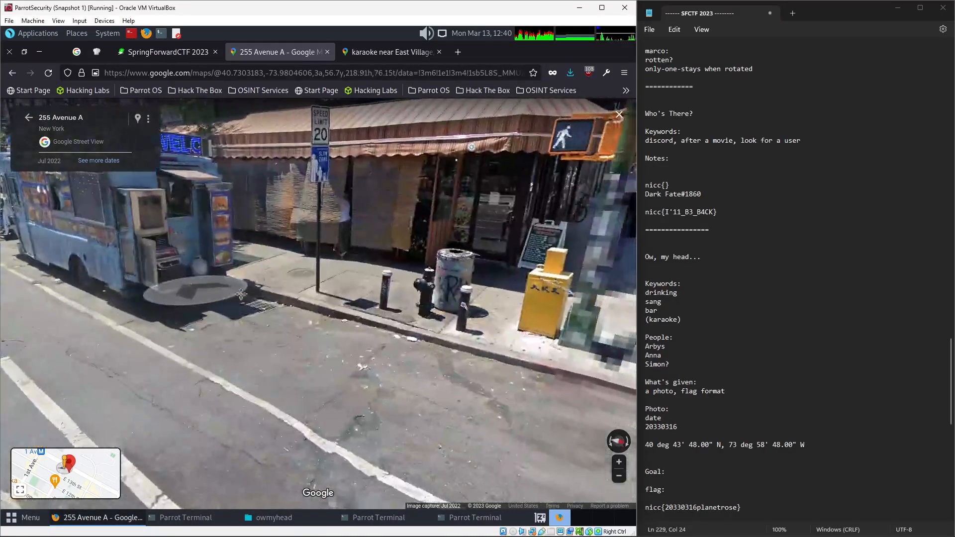
left_click_drag(428, 304, 579, 330)
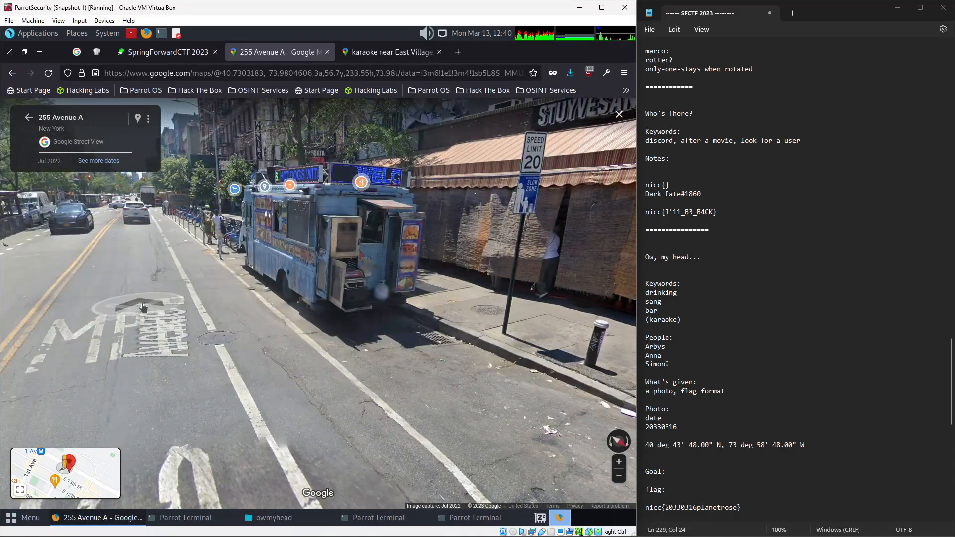
Step: Move down Avenue A to number 221 in Street View and examine the storefronts on both sides for the karaoke bar
left_click(155, 298)
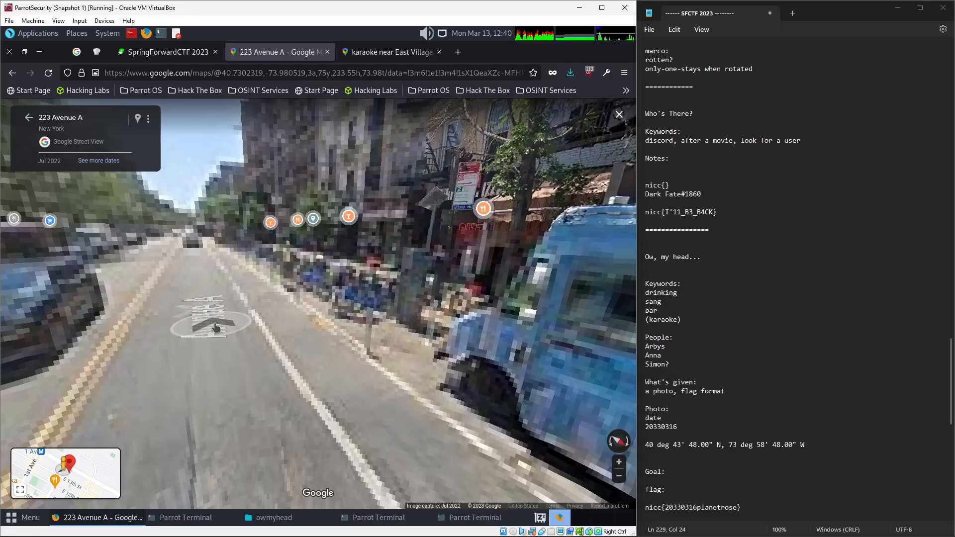
left_click(208, 324)
left_click_drag(535, 313, 550, 315)
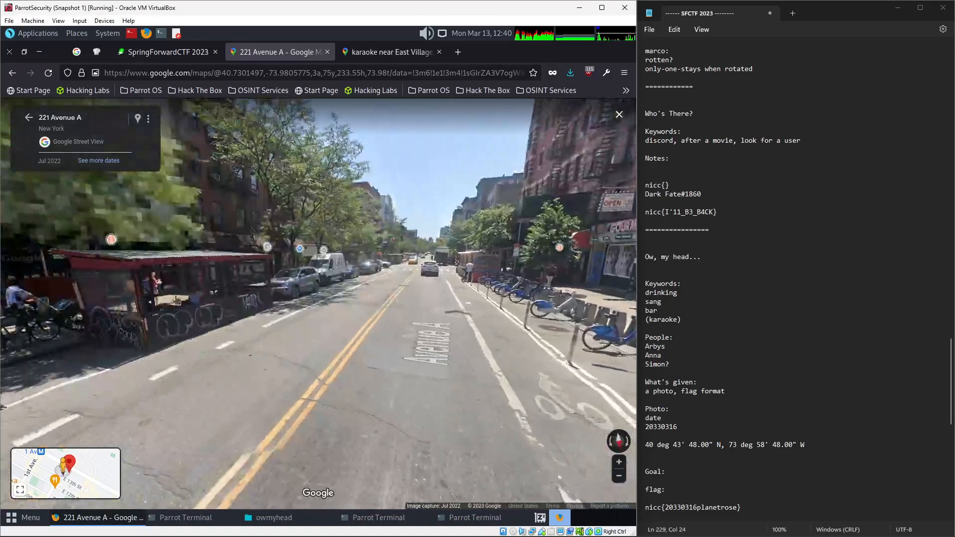
left_click_drag(313, 298, 557, 313)
left_click(293, 298)
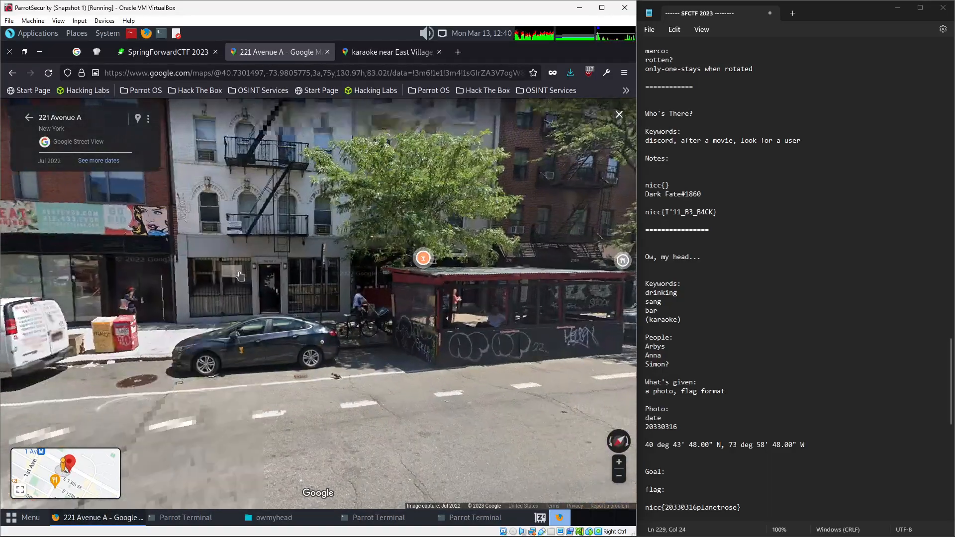
scroll(426, 304, "down", 3)
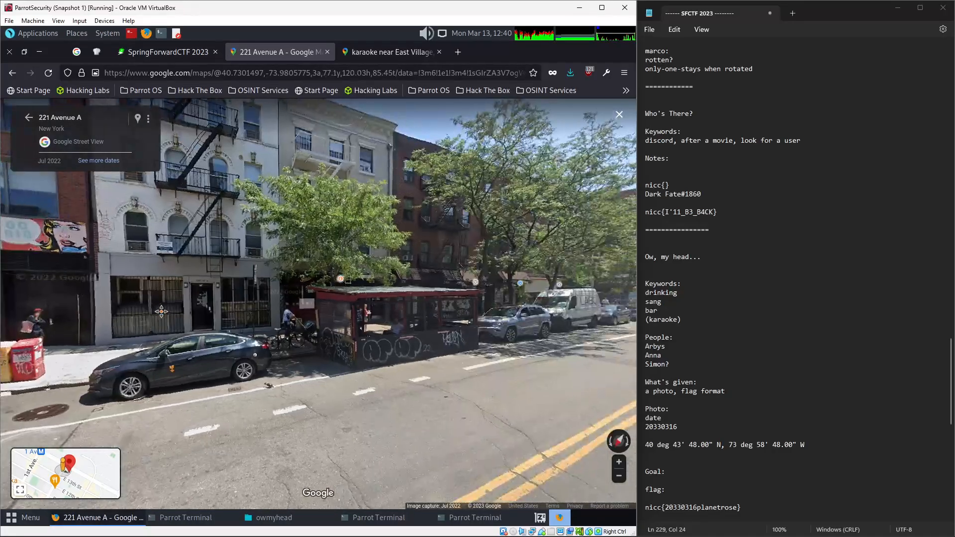
left_click_drag(545, 333, 193, 318)
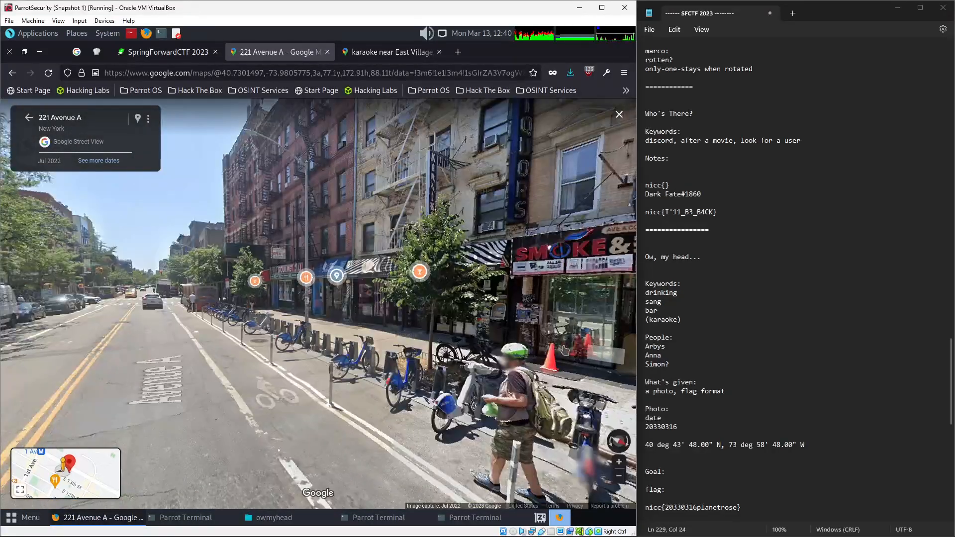
left_click_drag(567, 340, 240, 327)
scroll(301, 305, "up", 4)
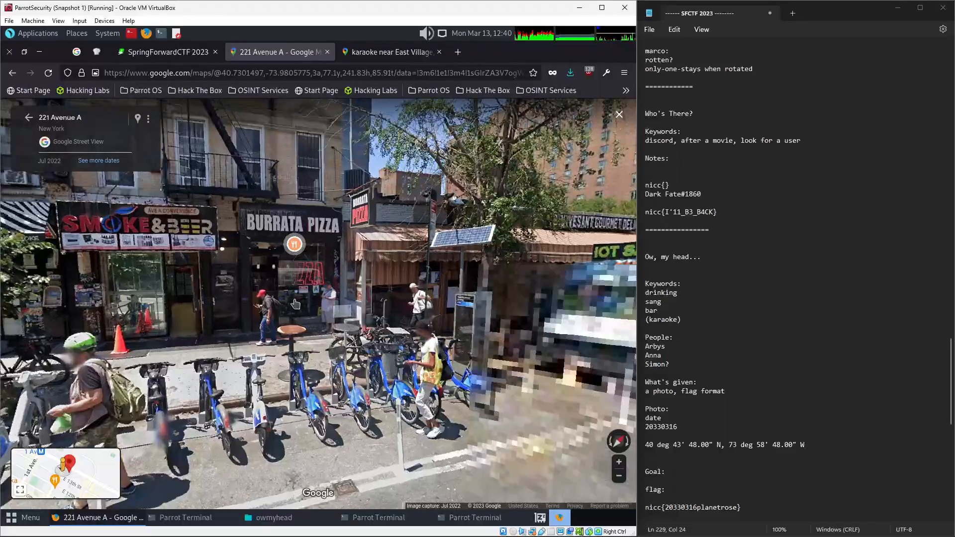
Step: Inspect the ATMs and storefronts beside the Smoke & Beer shop near 221 Avenue A in Street View
left_click_drag(218, 290, 483, 375)
left_click_drag(182, 336, 425, 300)
scroll(323, 346, "up", 3)
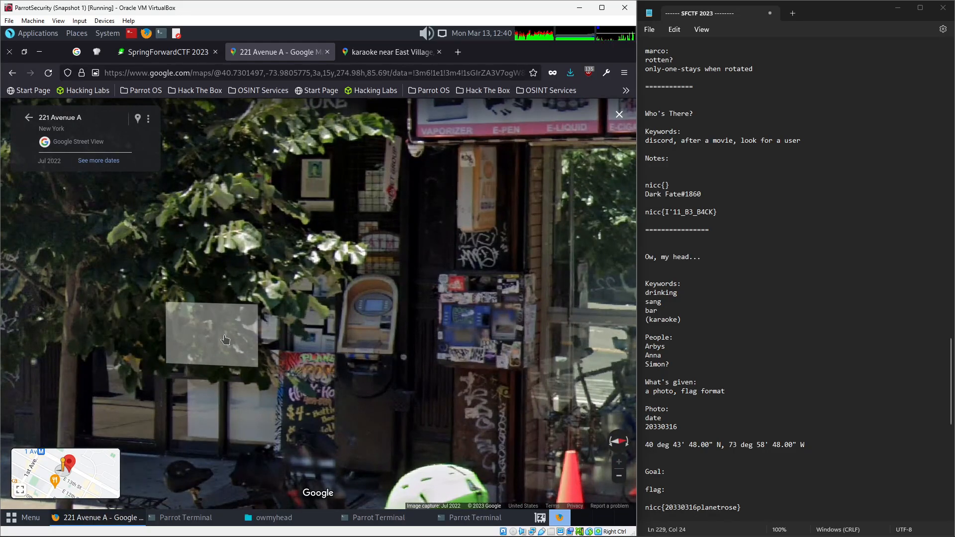
scroll(226, 340, "down", 3)
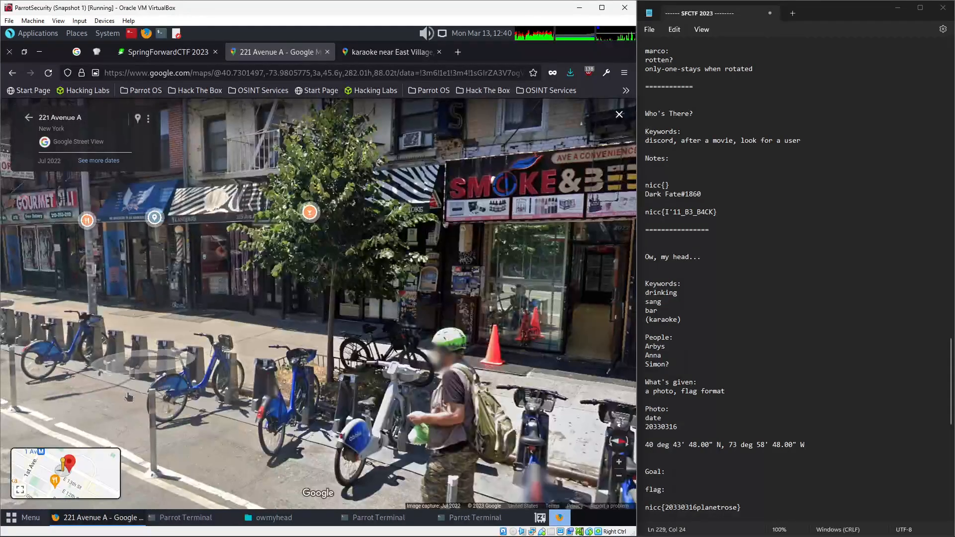
Step: Move down Avenue A to number 218 in Street View and examine the doors, posters and ATMs across the sidewalk up close
left_click(149, 354)
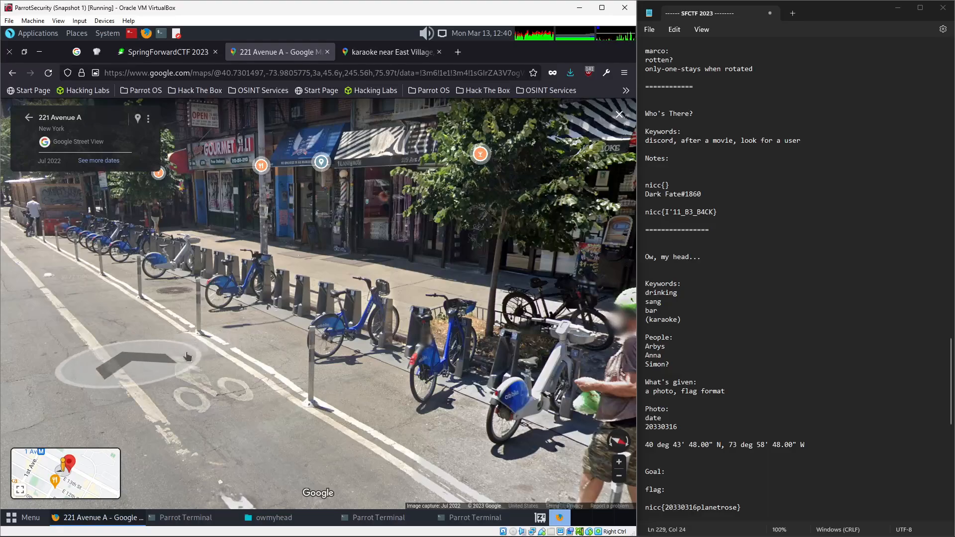
left_click(186, 357)
left_click_drag(518, 280, 283, 280)
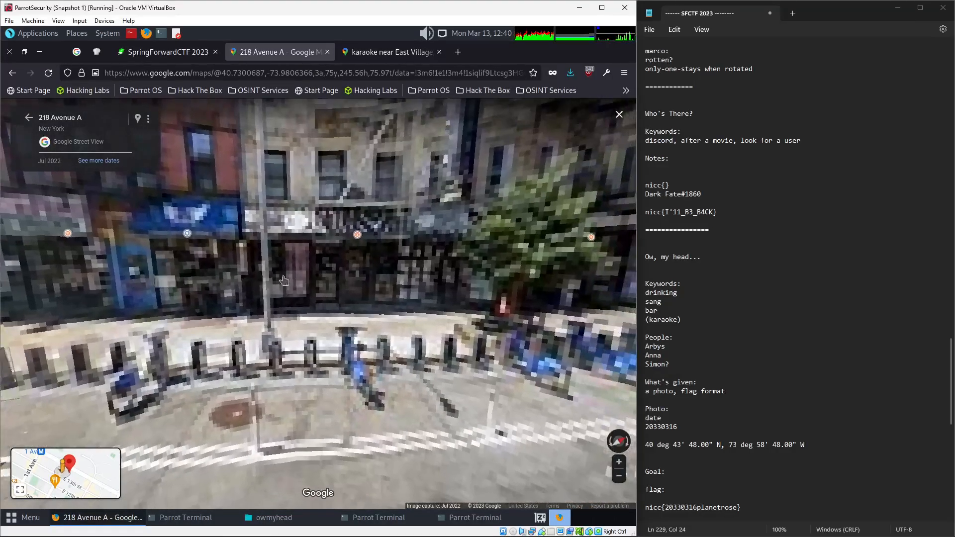
scroll(271, 284, "up", 2)
scroll(204, 306, "up", 3)
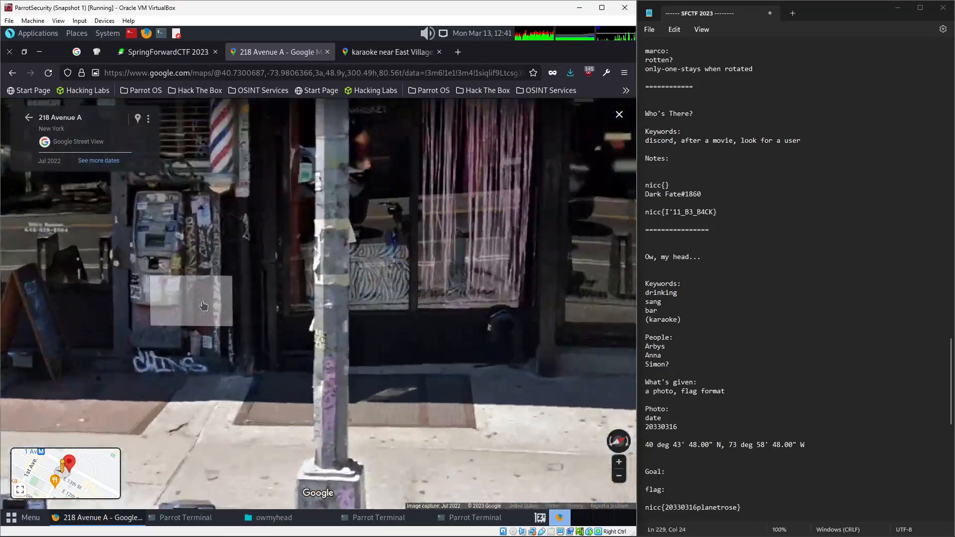
left_click(309, 332)
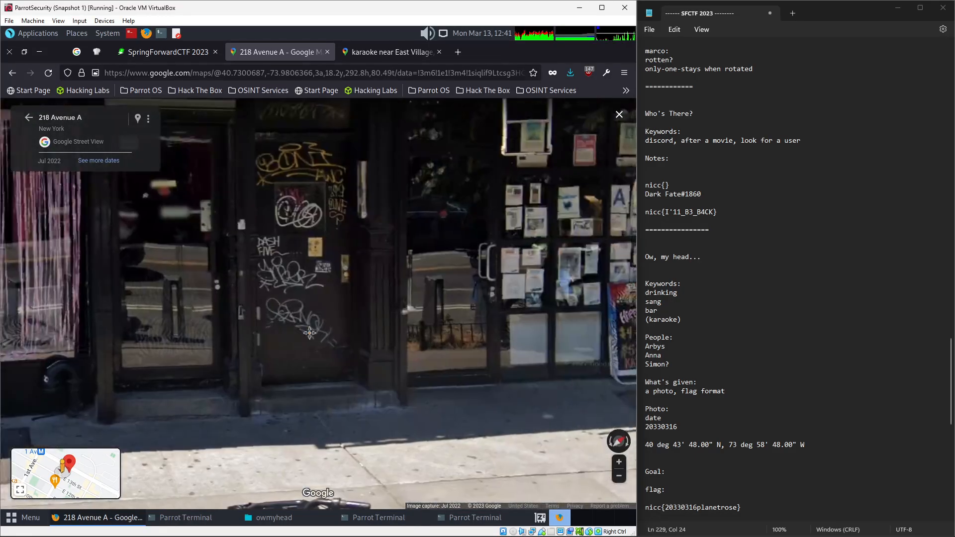
left_click_drag(463, 299, 150, 363)
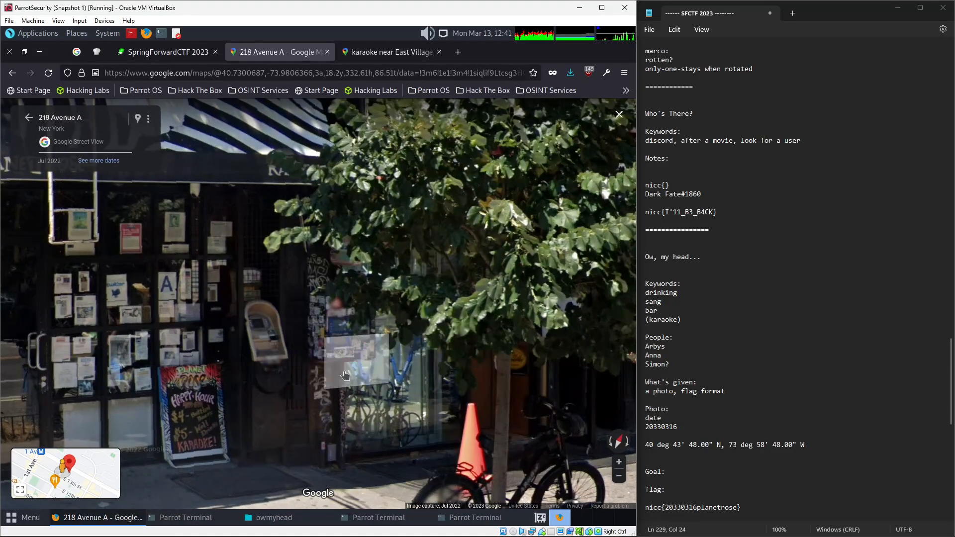
Step: Examine the awning signs and storefronts around 219 Avenue A to identify the karaoke bar
scroll(345, 376, "down", 2)
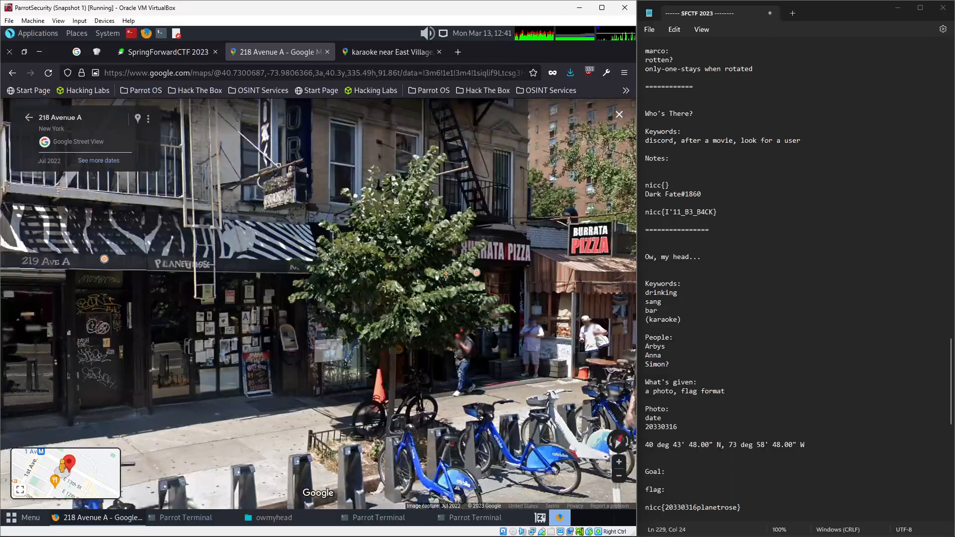
left_click_drag(445, 273, 449, 271)
left_click_drag(224, 357, 458, 307)
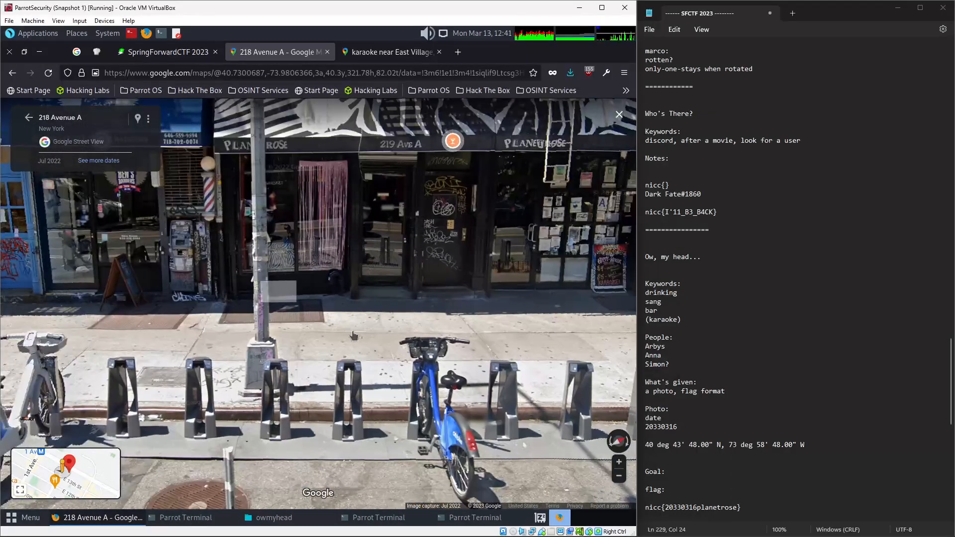
left_click_drag(354, 330, 492, 319)
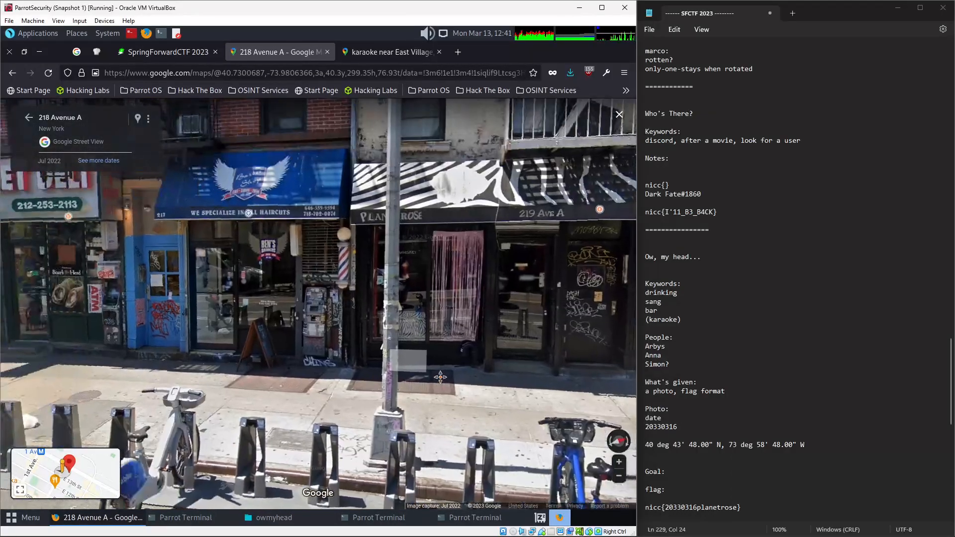
Step: Show the other Street View dates and examine the zebra-striped bar front in the Nov 2017 imagery
left_click(98, 161)
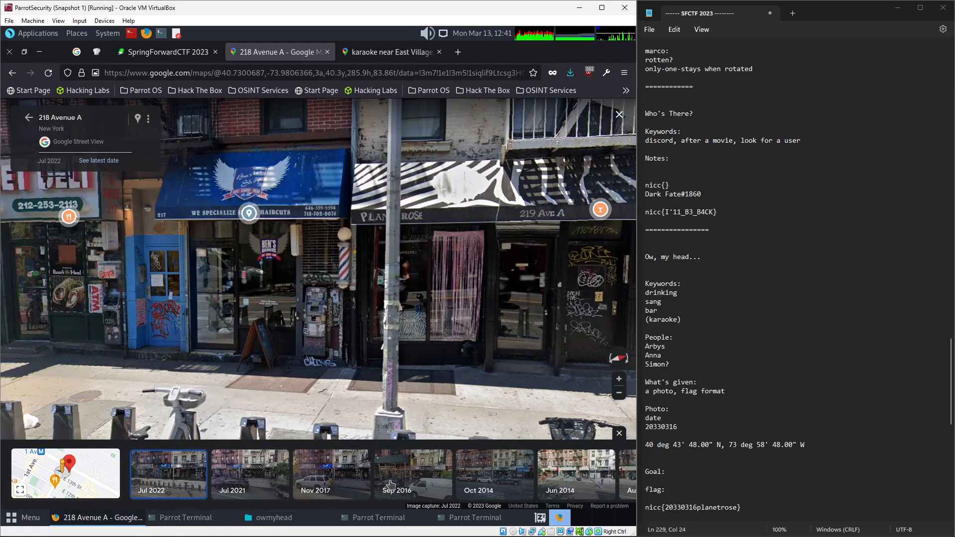
left_click(325, 480)
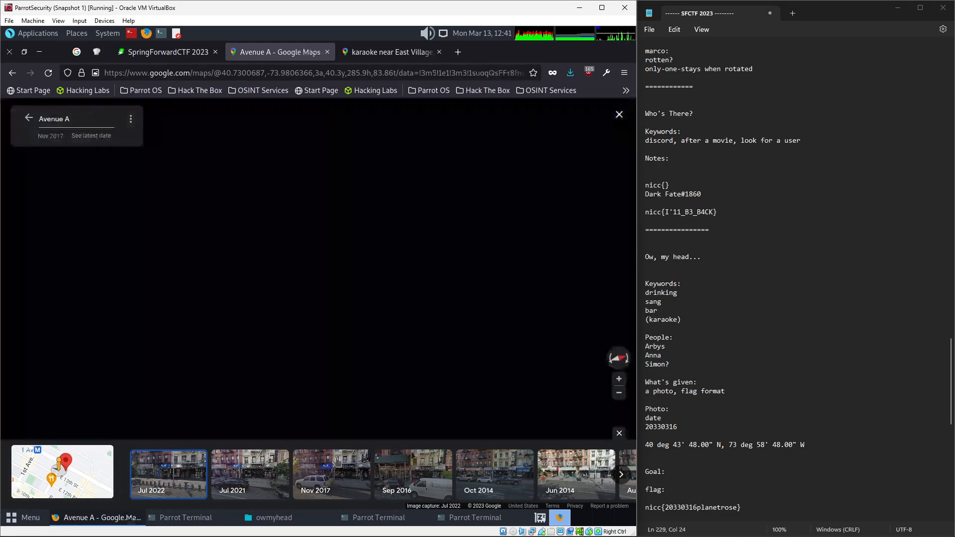
scroll(475, 278, "up", 3)
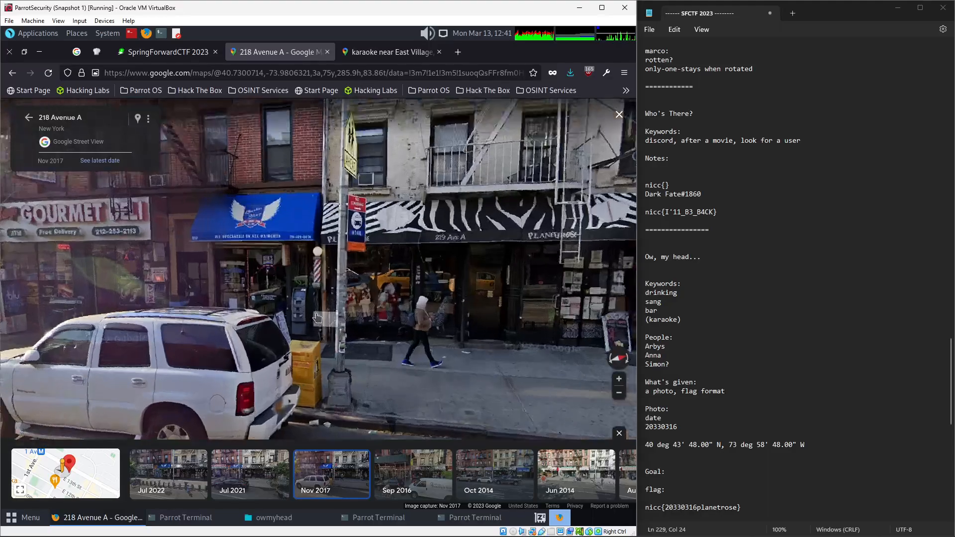
left_click(475, 278)
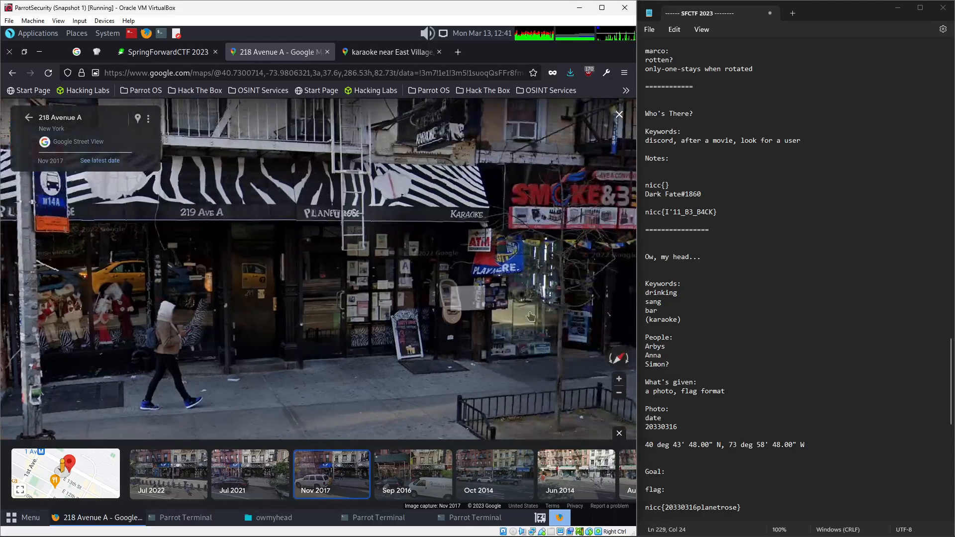
scroll(508, 283, "down", 3)
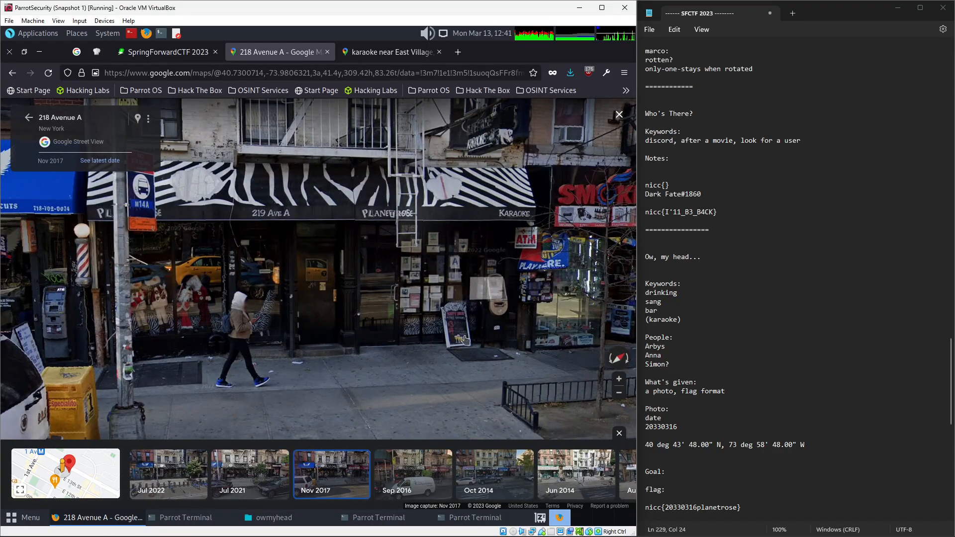
Step: Compare the bar front in the Sep 2016, Oct 2014 and Jun 2014 Street View imagery
left_click(410, 483)
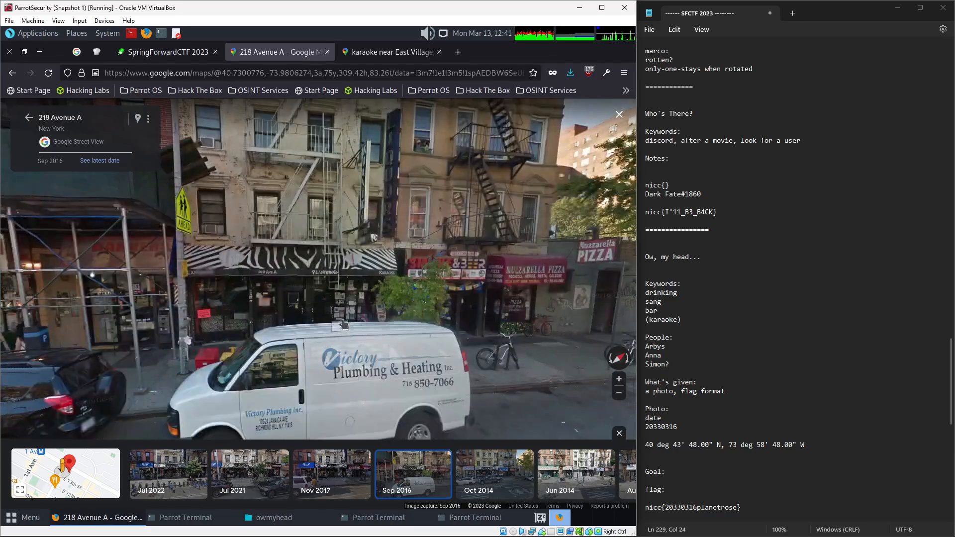
scroll(335, 326, "up", 3)
left_click(527, 482)
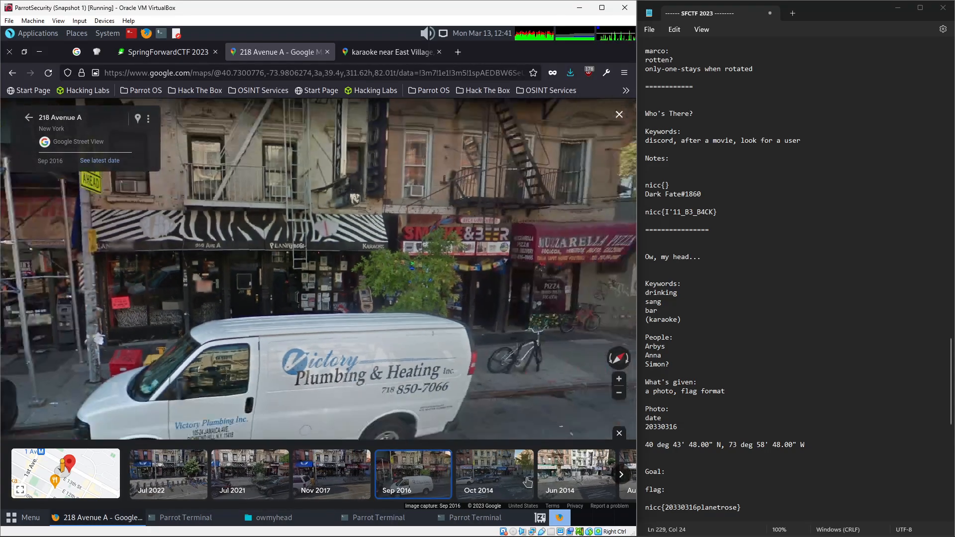
left_click(554, 475)
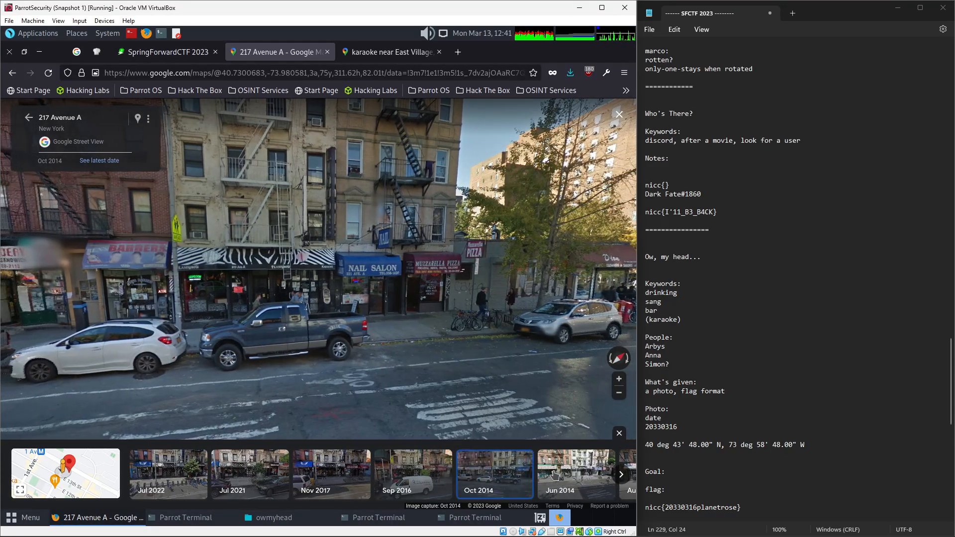
Step: Switch to the Sep 2007 Street View imagery and examine the bar's shuttered front and neighbouring nail salon
left_click(621, 477)
left_click(585, 483)
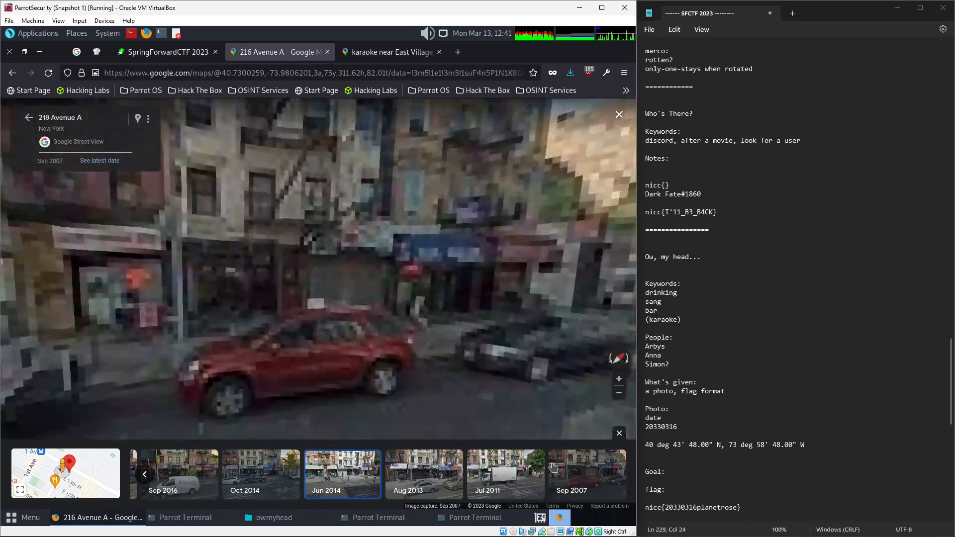
scroll(408, 297, "up", 3)
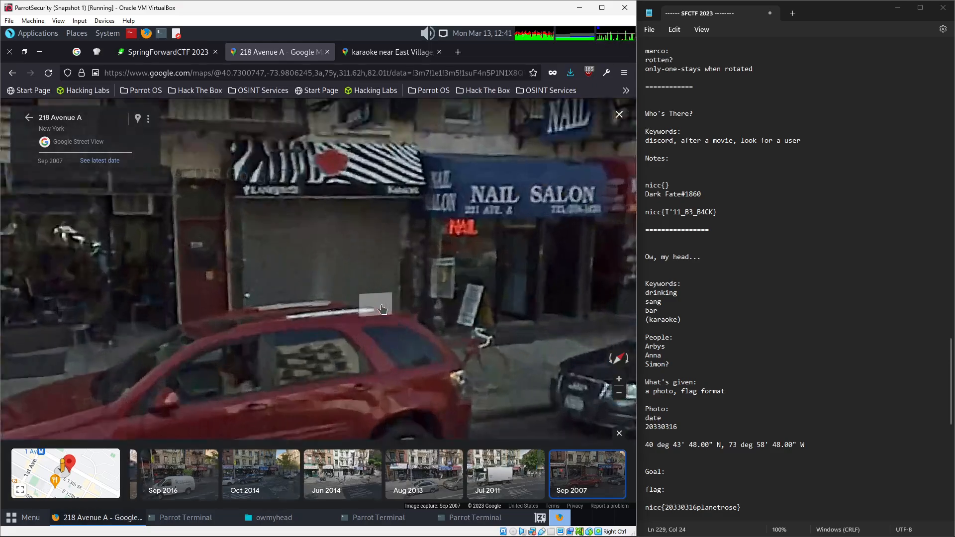
left_click_drag(420, 328, 402, 333)
scroll(290, 325, "down", 3)
Step: Examine the bar front in the Jul 2011 imagery from 216 Avenue A, and compare it with the Oct 2014 imagery
left_click(488, 479)
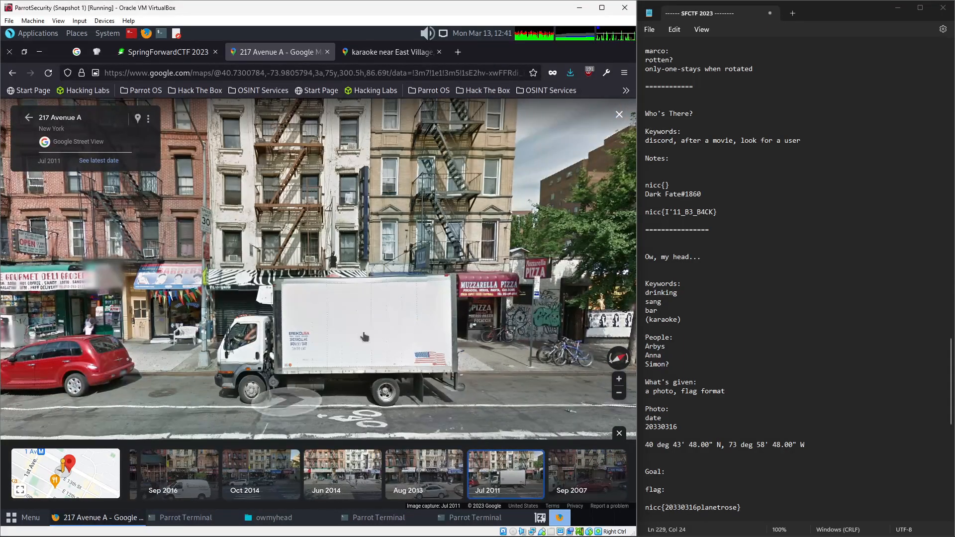
left_click_drag(365, 335, 446, 298)
left_click(263, 385)
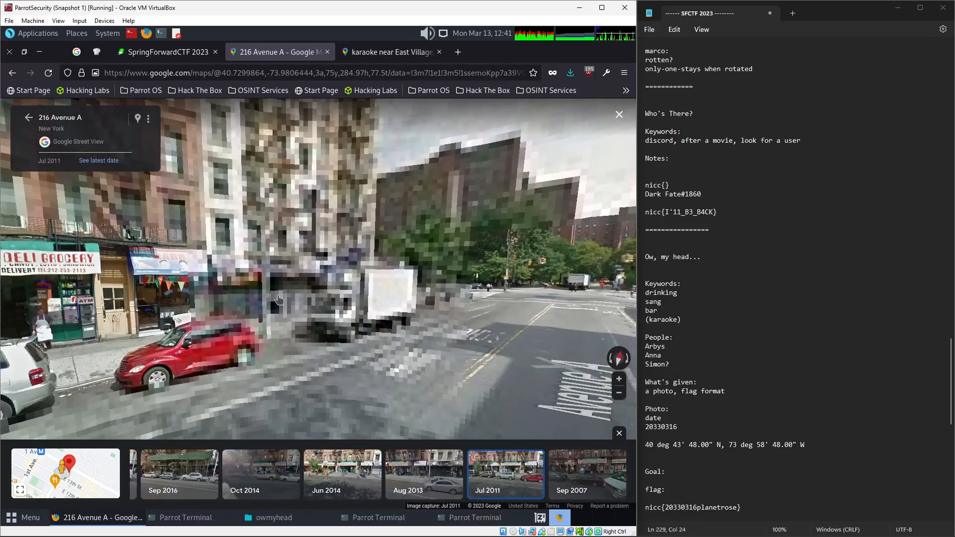
left_click(279, 299)
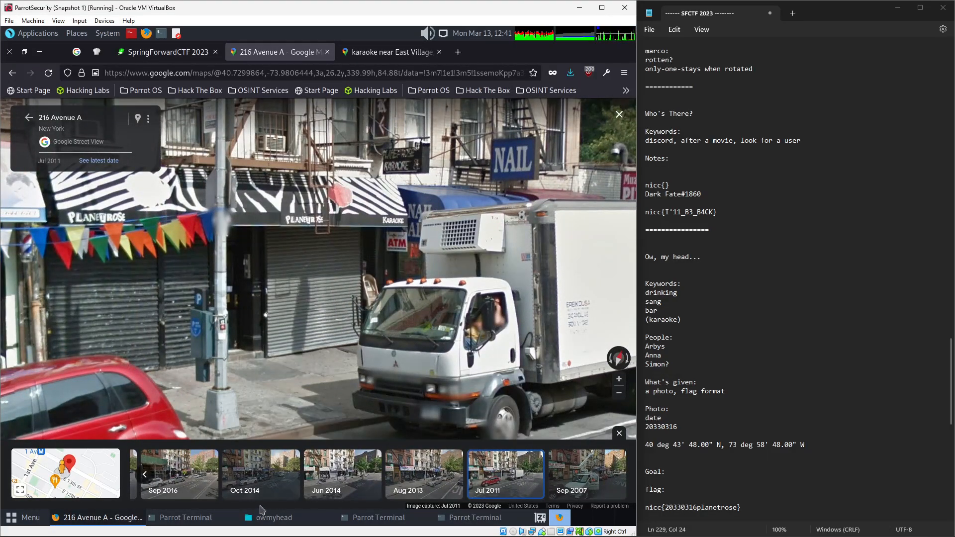
left_click(245, 478)
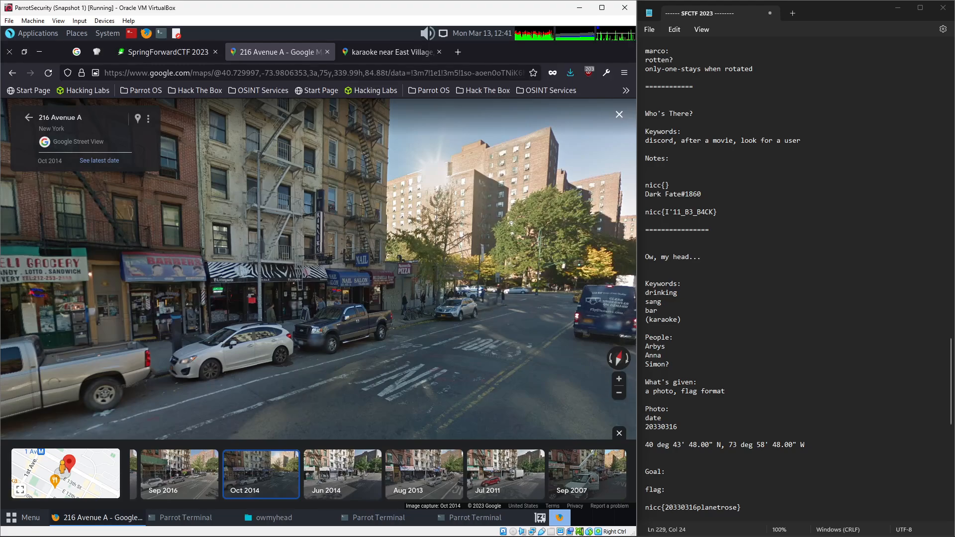
left_click(710, 497)
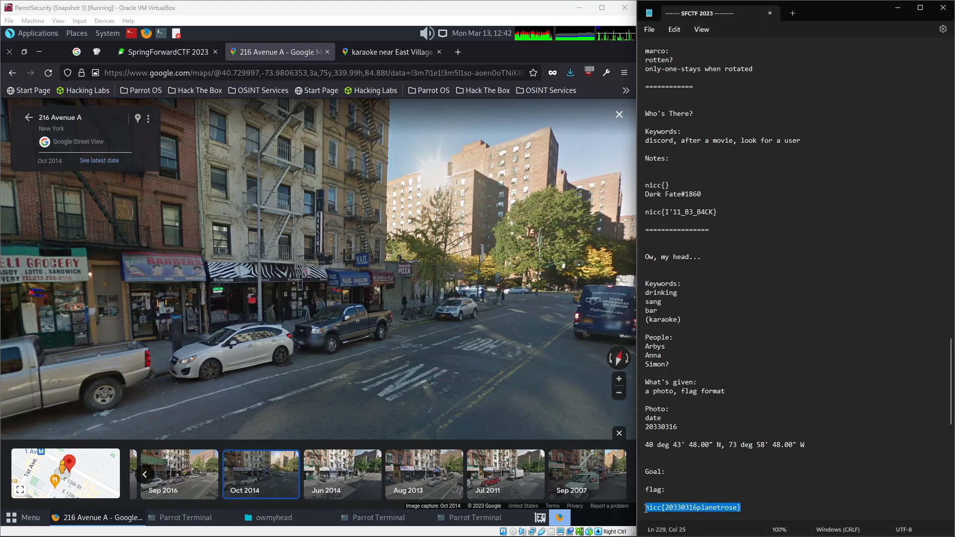
left_click(168, 52)
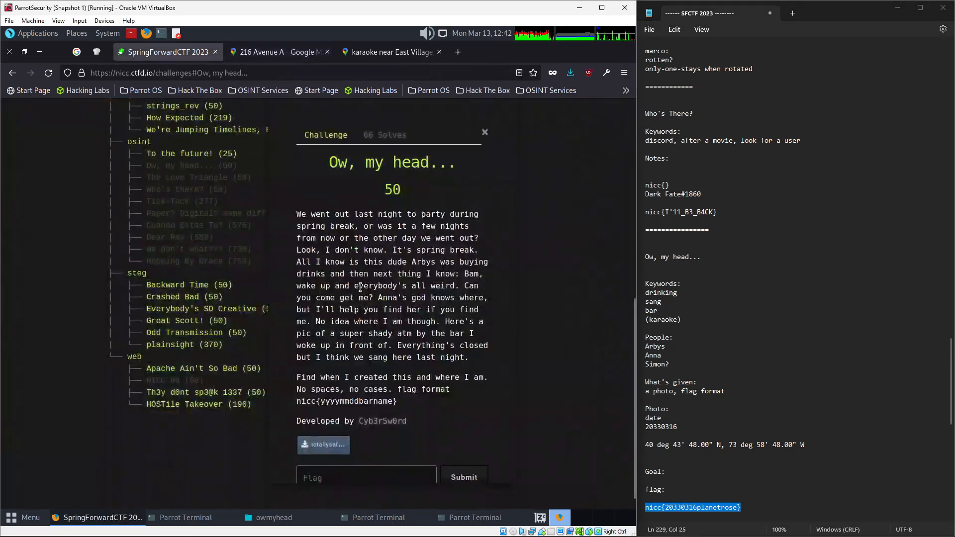
left_click(472, 478)
scroll(419, 385, "down", 3)
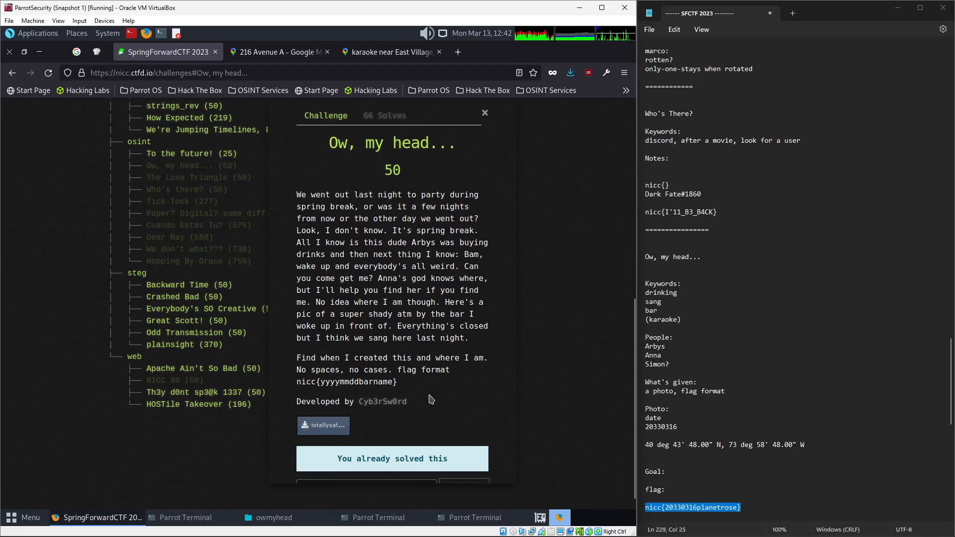
scroll(511, 193, "up", 3)
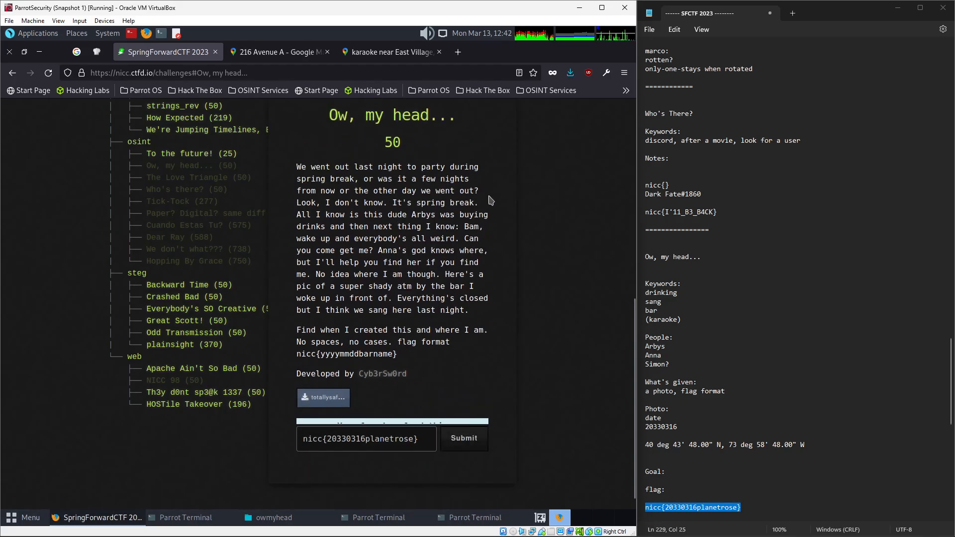
Step: Open the "Cuando Estas Tu?" challenge and write "unlocked by ow my head" under its heading in the notes
left_click(485, 134)
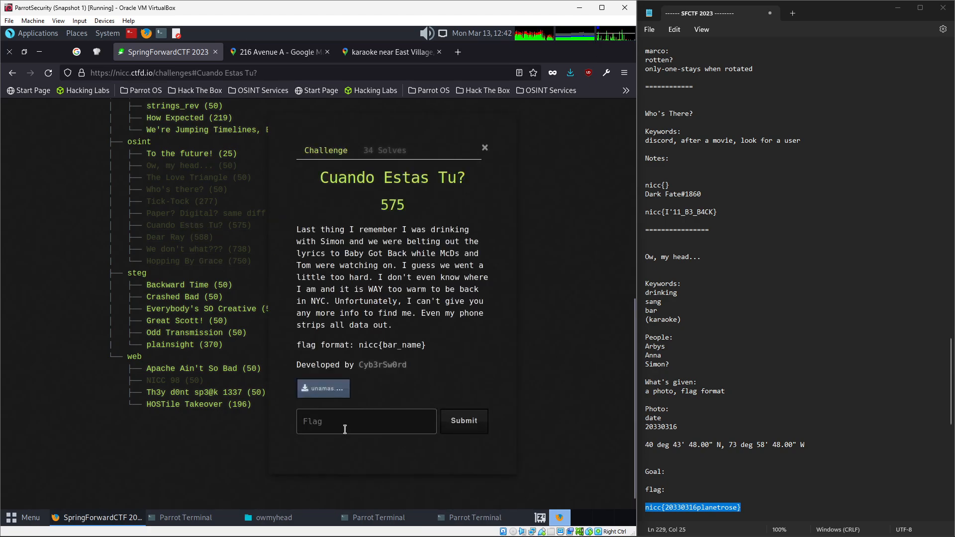
scroll(733, 441, "down", 3)
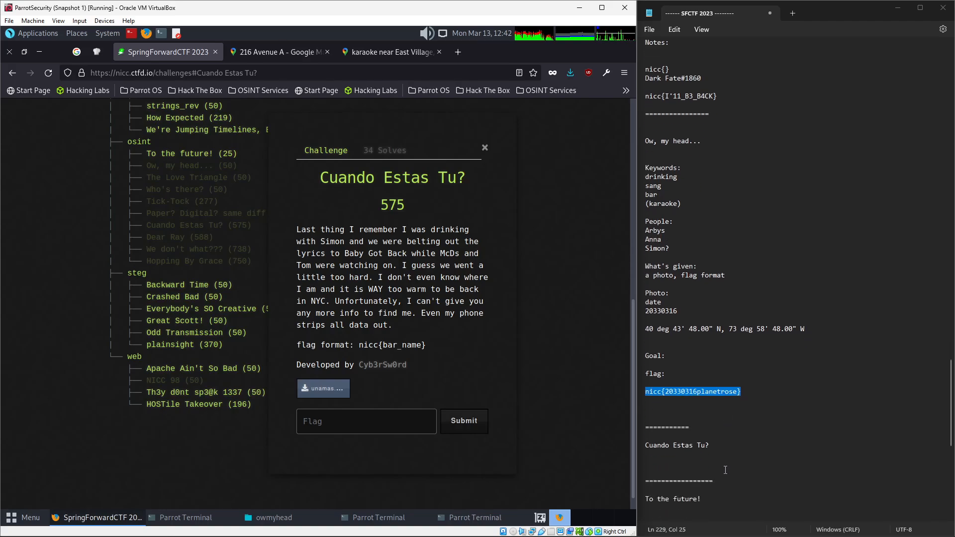
left_click(671, 429)
key("Return")
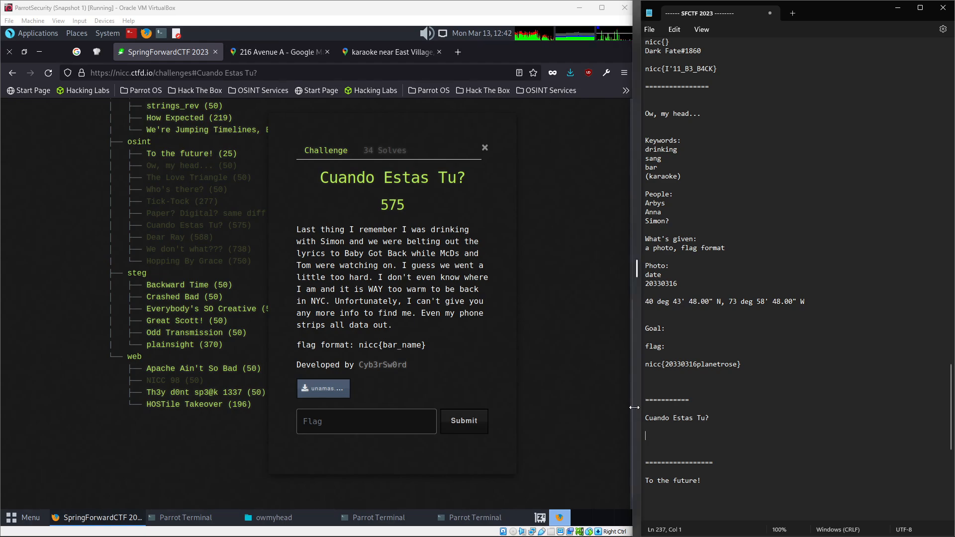
type("ocked by ow my head")
key("Return")
key("Return")
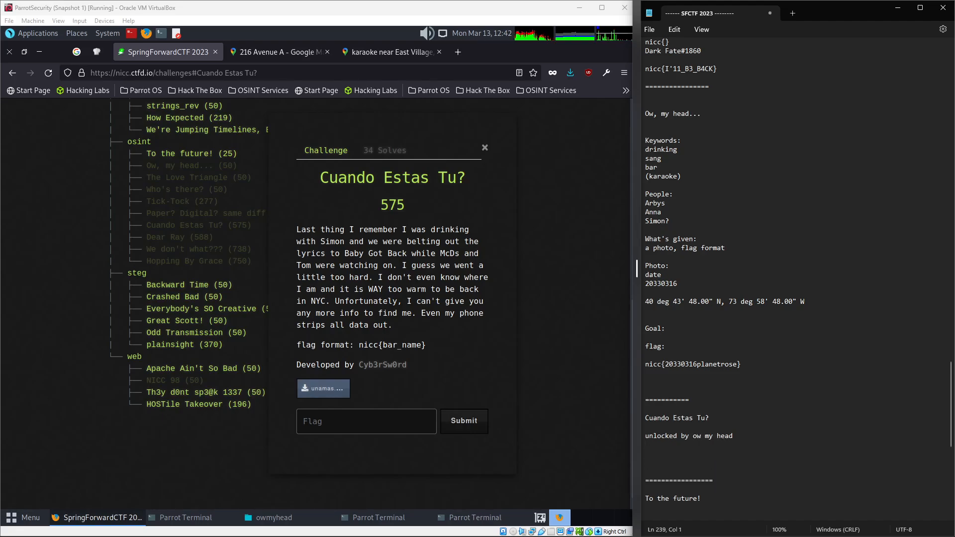
Step: Record the missing person's first name under "Cuando Estas Tu?" in the notes, with a goal line about finding her
type("A")
key("BackSpace")
type("anna")
key("Return")
key("Return")
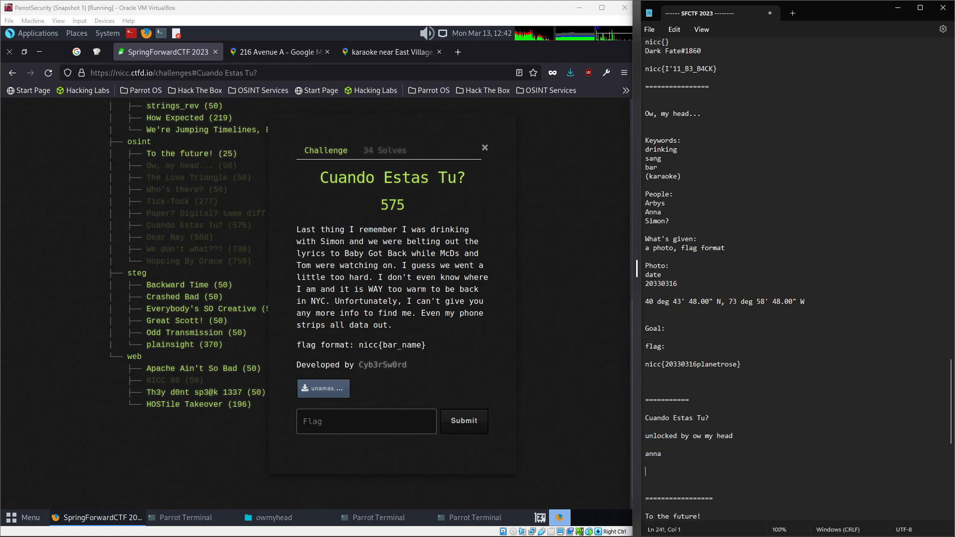
type("goal: find anna")
key("Return")
key("Return")
key("Return")
Step: Add the flag format nicc{bar_name} below the goal in the "Cuando Estas Tu?" notes
type("nicc{}")
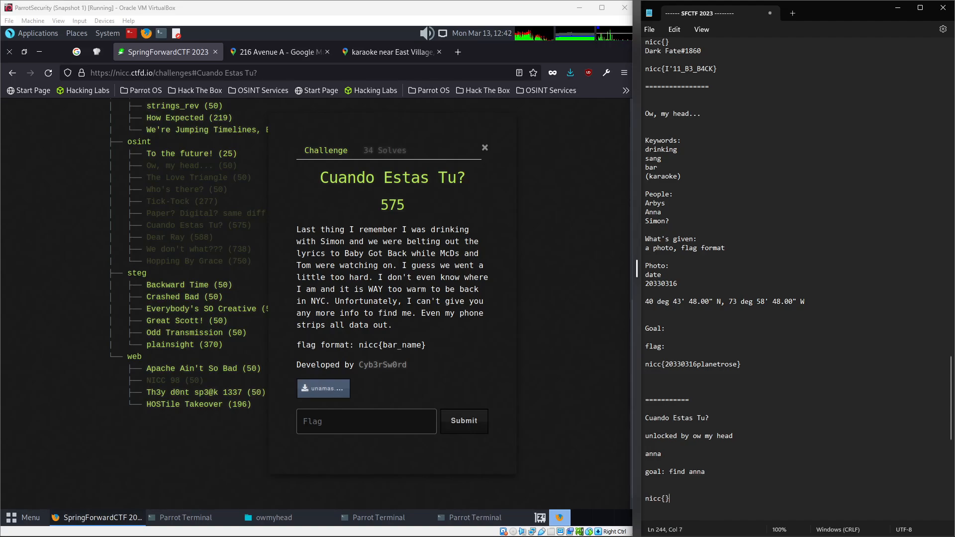
key("Left")
type("bar_nam")
key("Up")
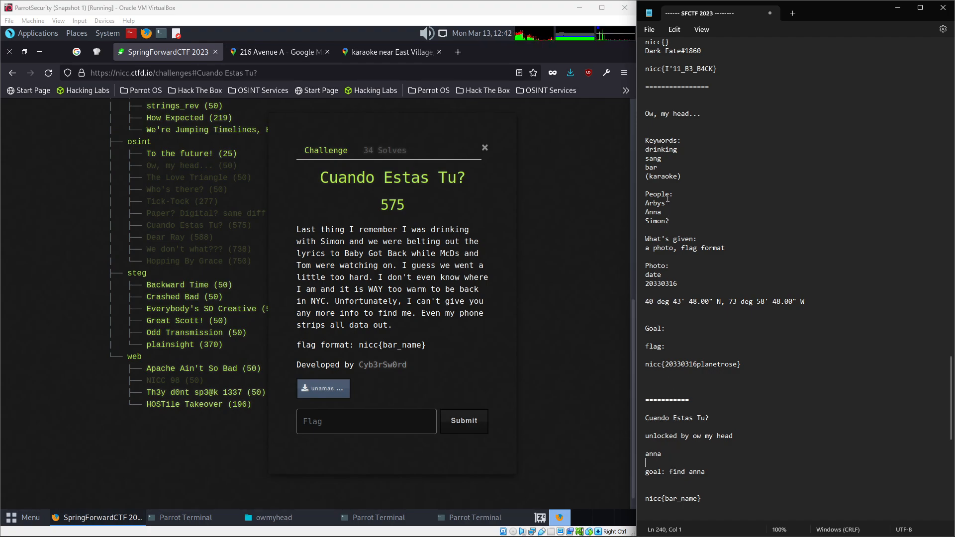
Step: Add "McDs" on the line below the missing person's name in the "Cuando Estas Tu?" notes
type("McDs")
key("Return")
key("Return")
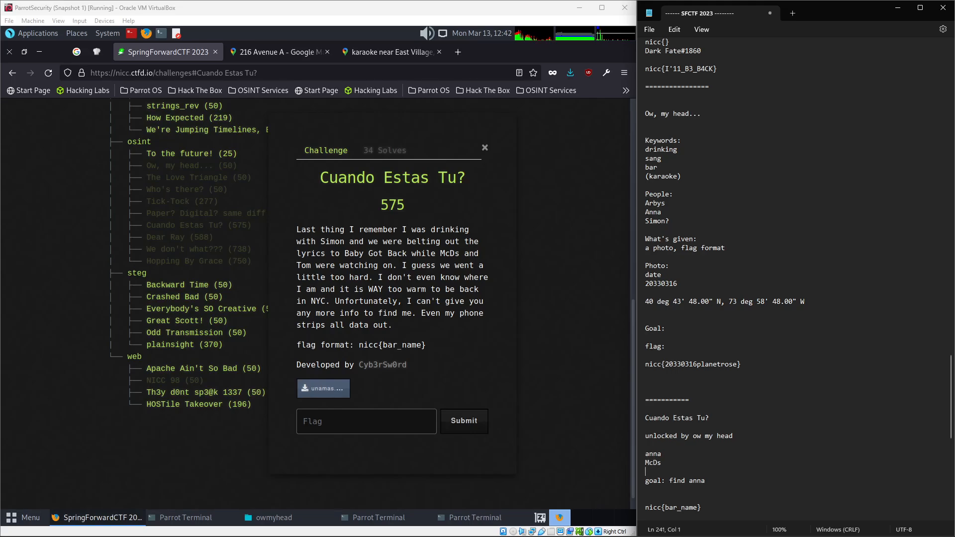
left_click(707, 469)
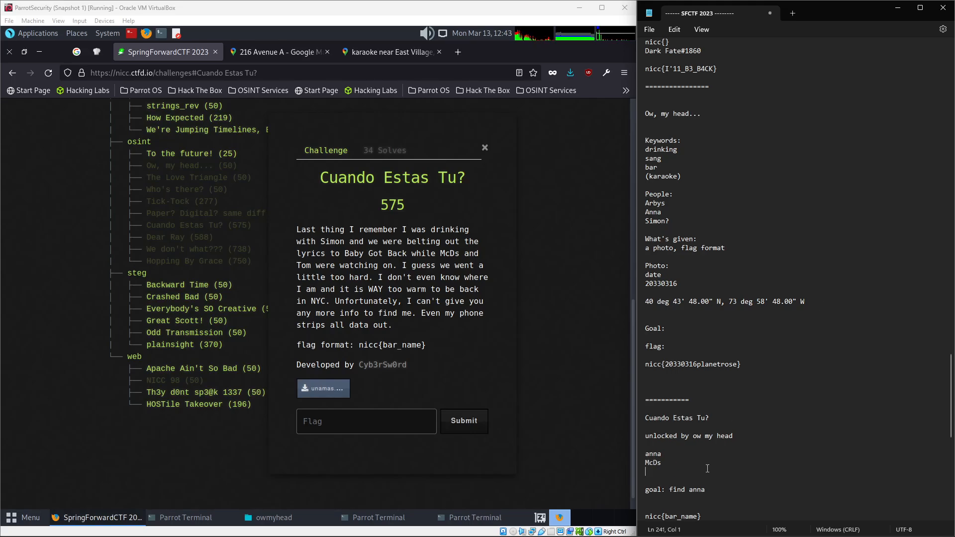
type("(R")
key("BackSpace")
key("BackSpace")
key("BackSpace")
key("BackSpace")
Step: Add a "keywords:" section above the goal line in the notes, containing "much warmer than nyc"
key("Down")
key("Return")
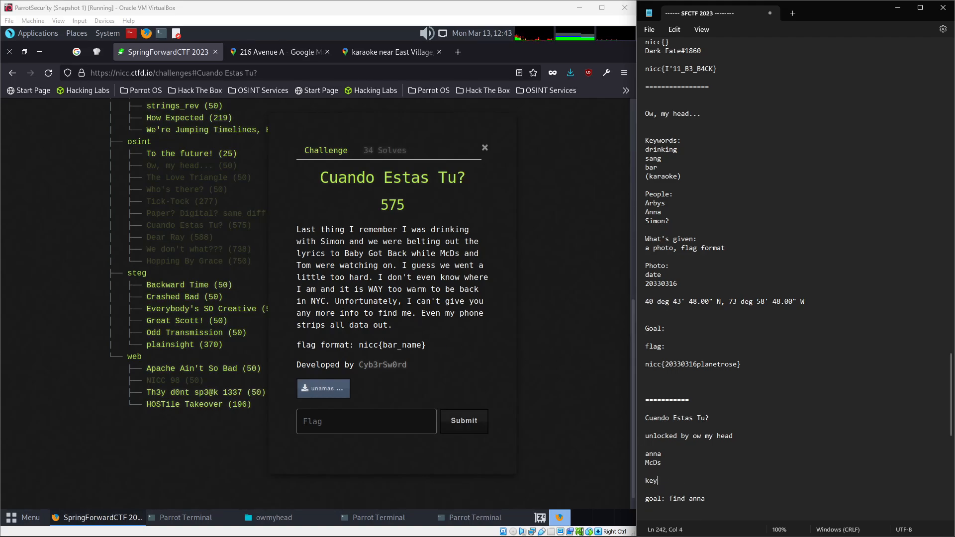
type("keywords:")
key("Return")
key("Return")
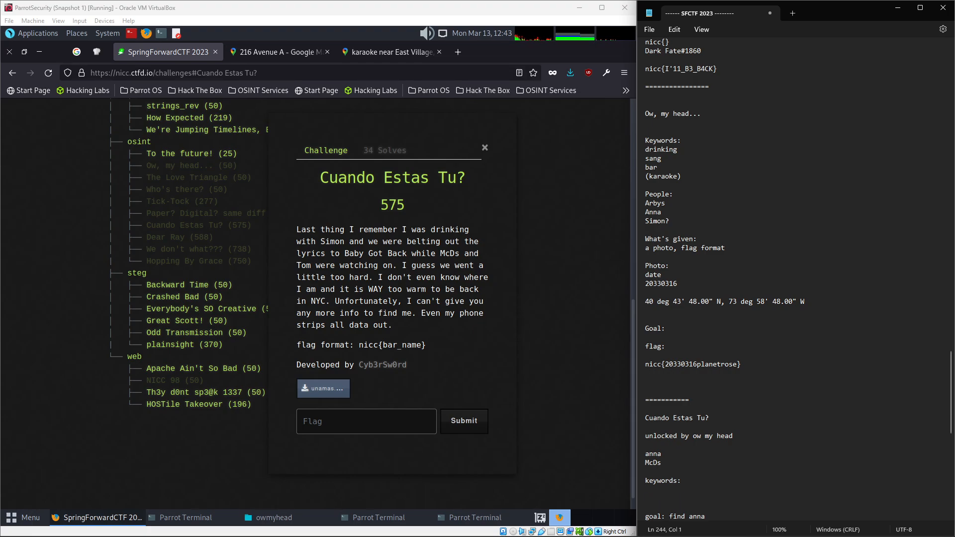
type("much warmer than nyc")
key("Return")
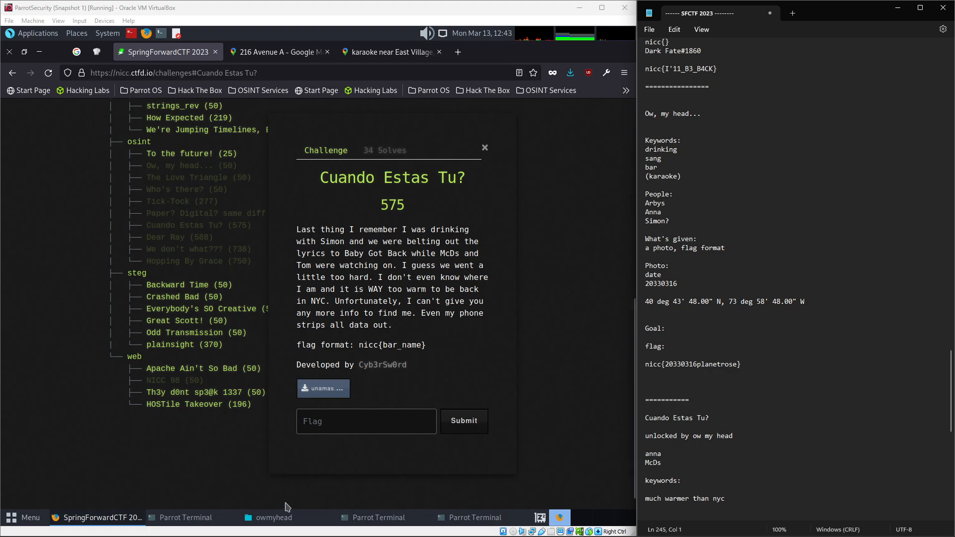
Step: Download the challenge image unamas.PNG into the osint/cuandoestastu folder
left_click(323, 389)
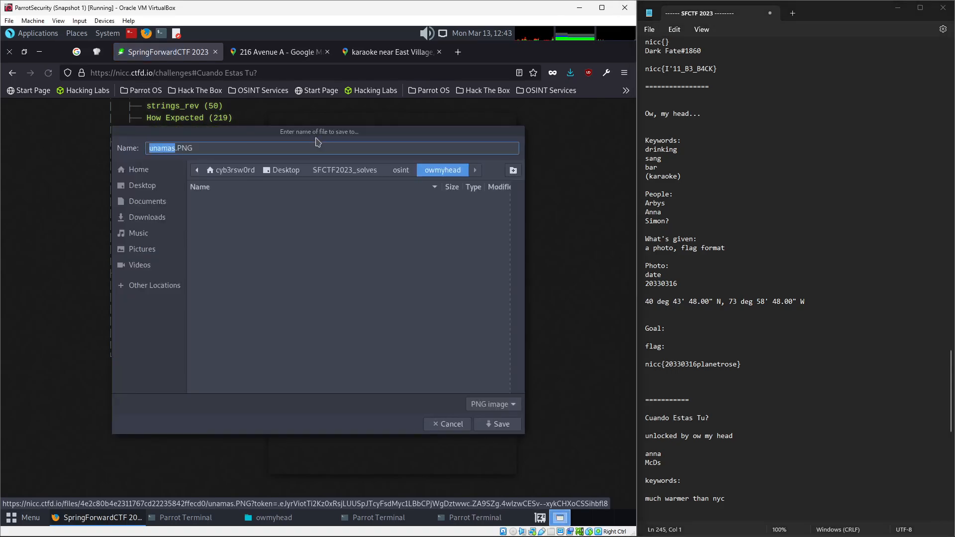
left_click(401, 170)
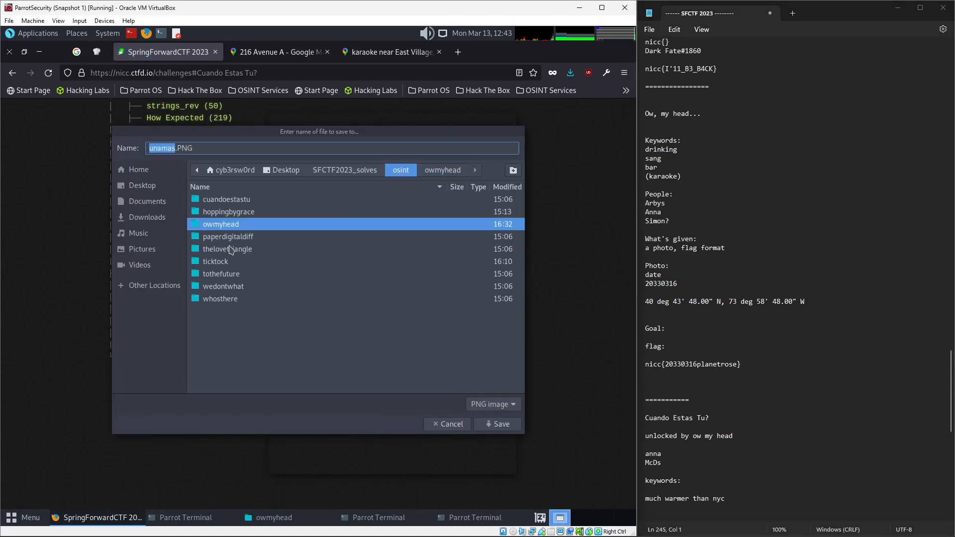
double_click(245, 200)
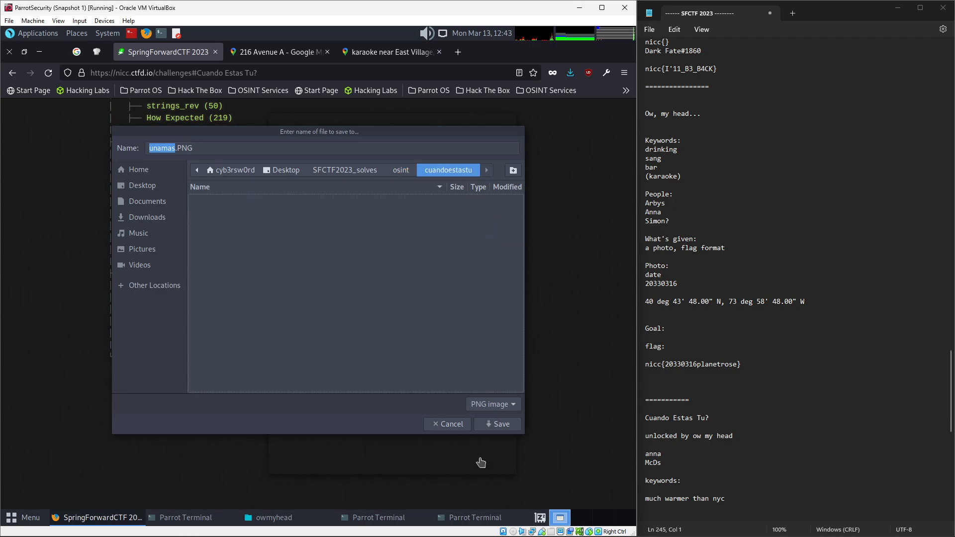
left_click(499, 426)
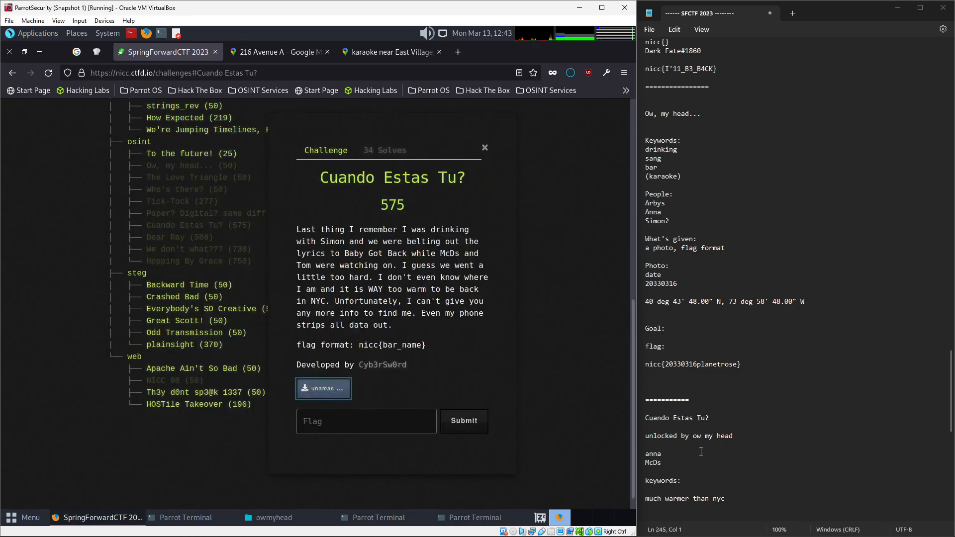
Step: Add the question "WHEN am i?" between "McDs" and the keywords section in the notes
left_click(682, 462)
key("Return")
key("Return")
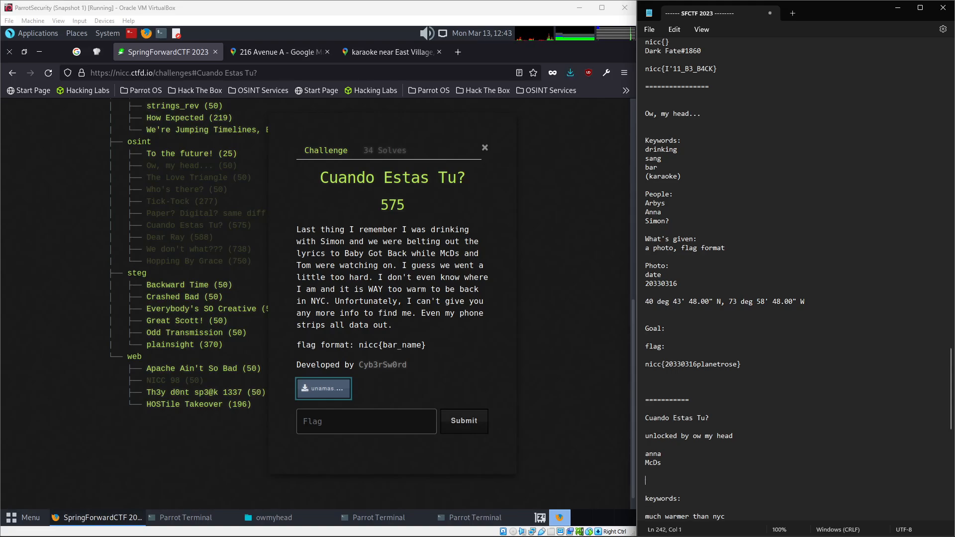
type("WHEN am i?")
key("Return")
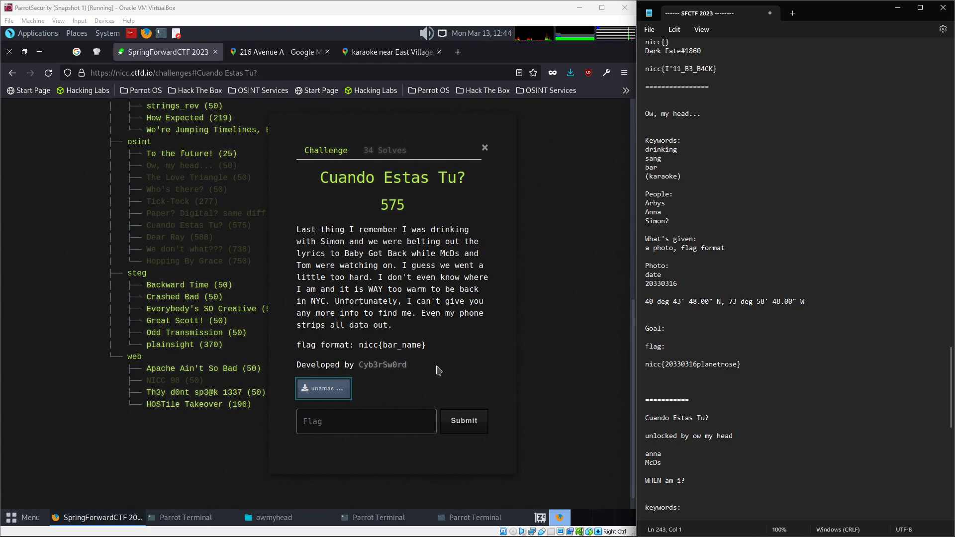
Step: Browse to the cuandoestastu folder inside osint and open unamas.PNG in the image viewer
mouse_move(378, 517)
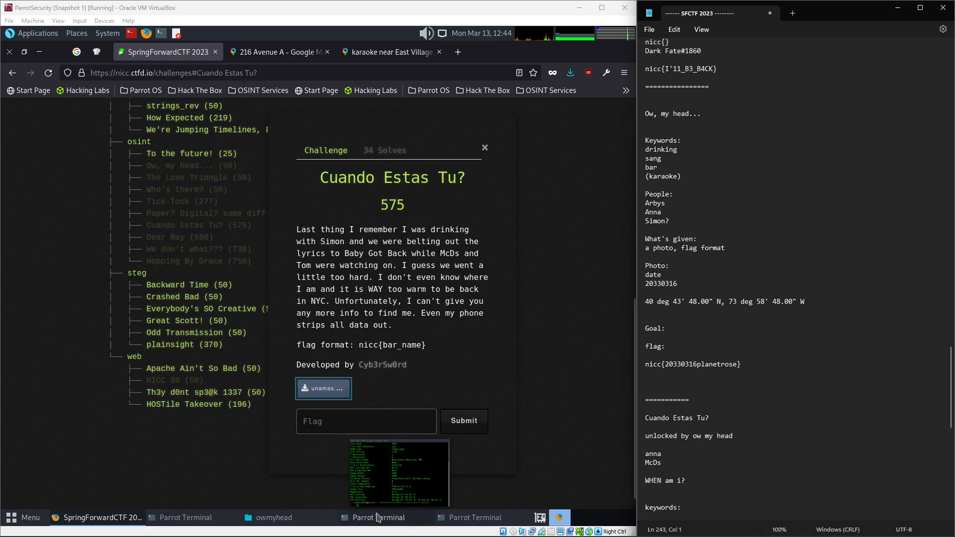
left_click(274, 517)
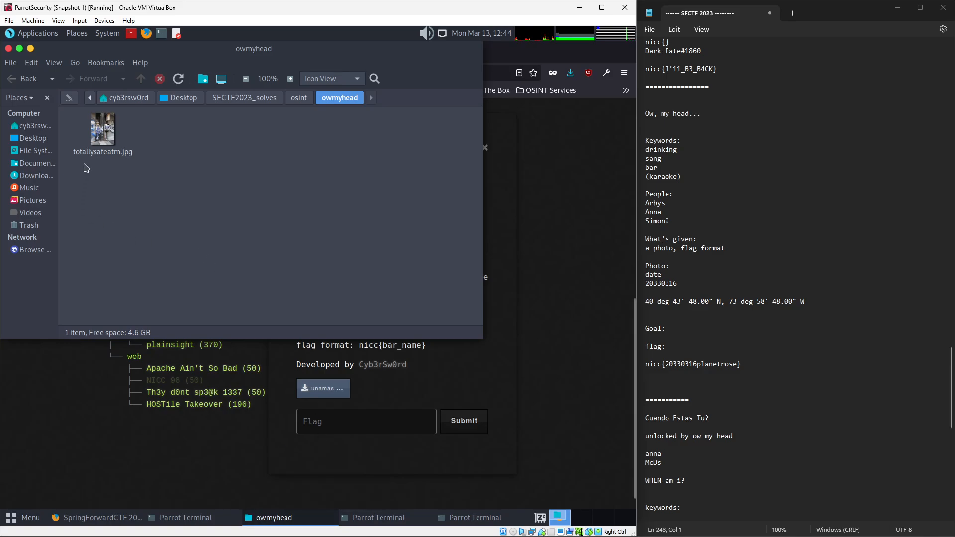
left_click(301, 97)
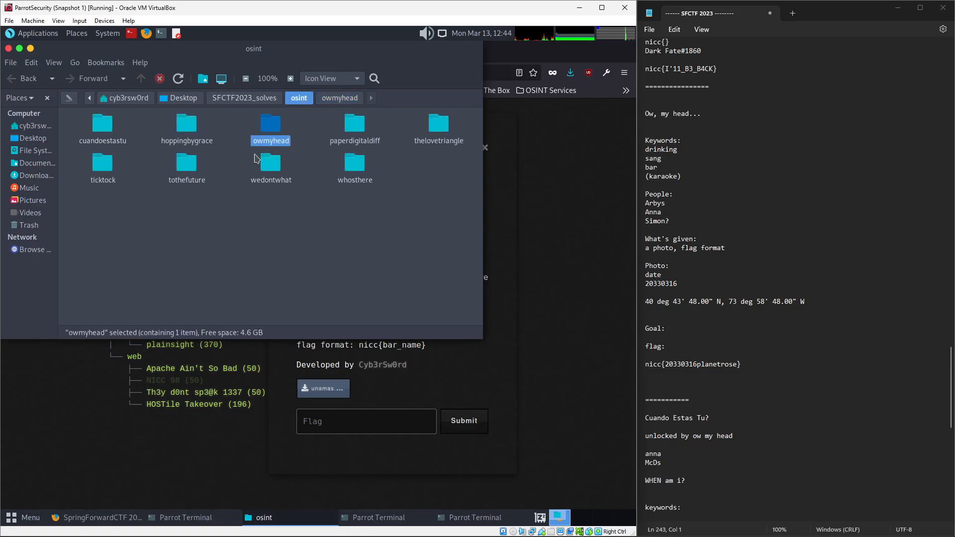
double_click(104, 128)
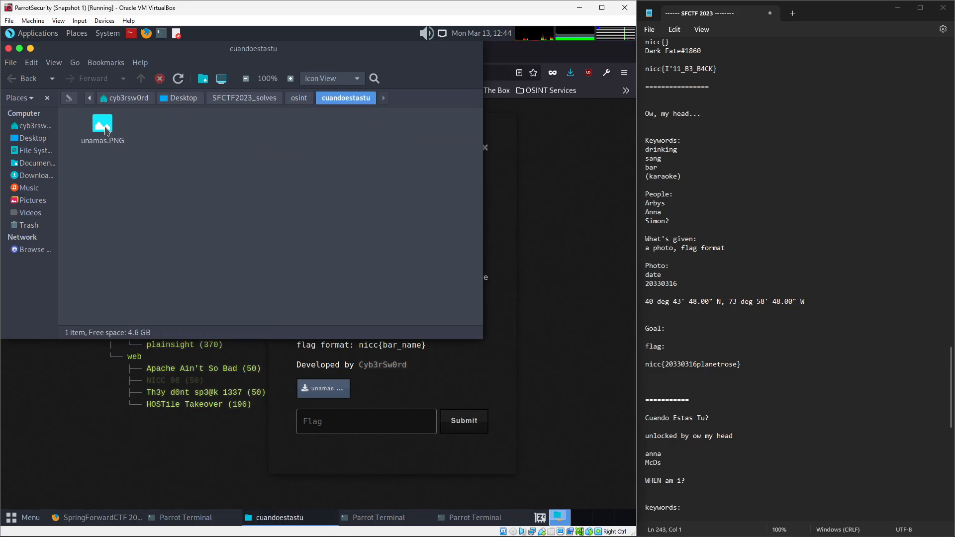
double_click(104, 128)
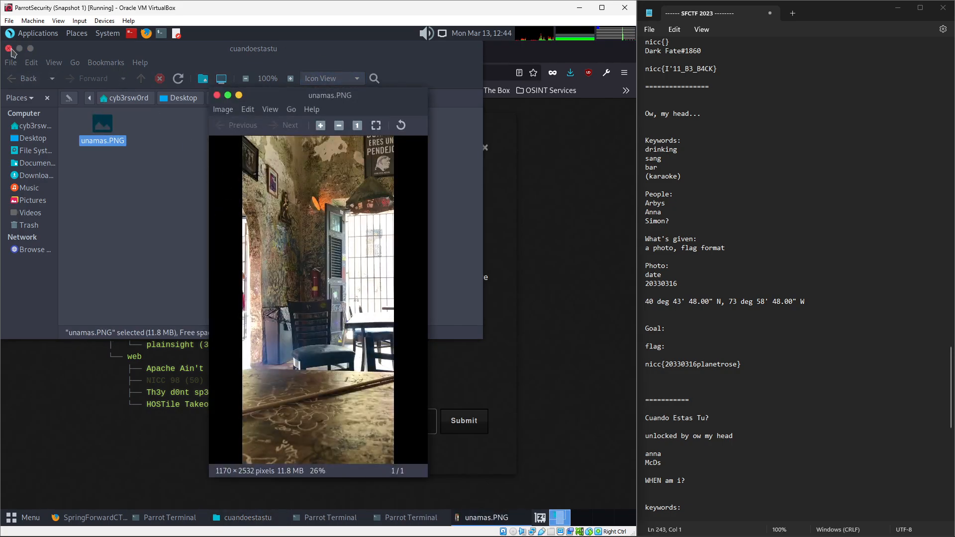
Step: Examine the unamas.PNG bar photo up close for location clues, including the wall posters, graffiti, lamp stickers, door, windows and table
left_click(554, 230)
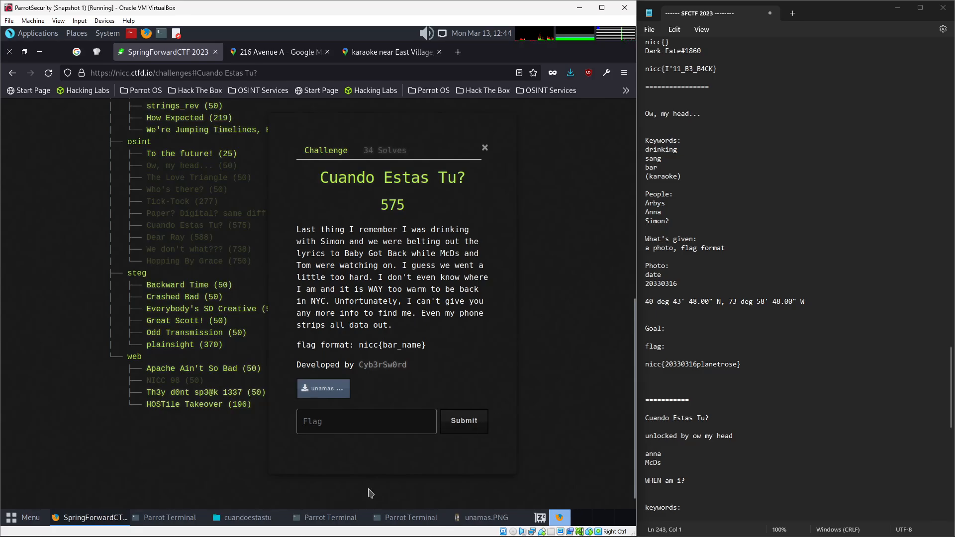
key("alt+Tab")
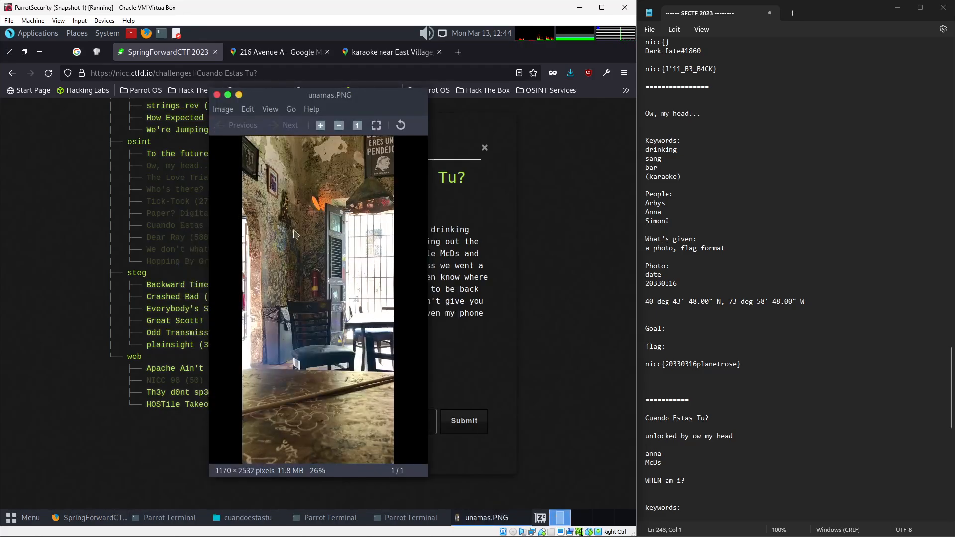
scroll(294, 234, "up", 5)
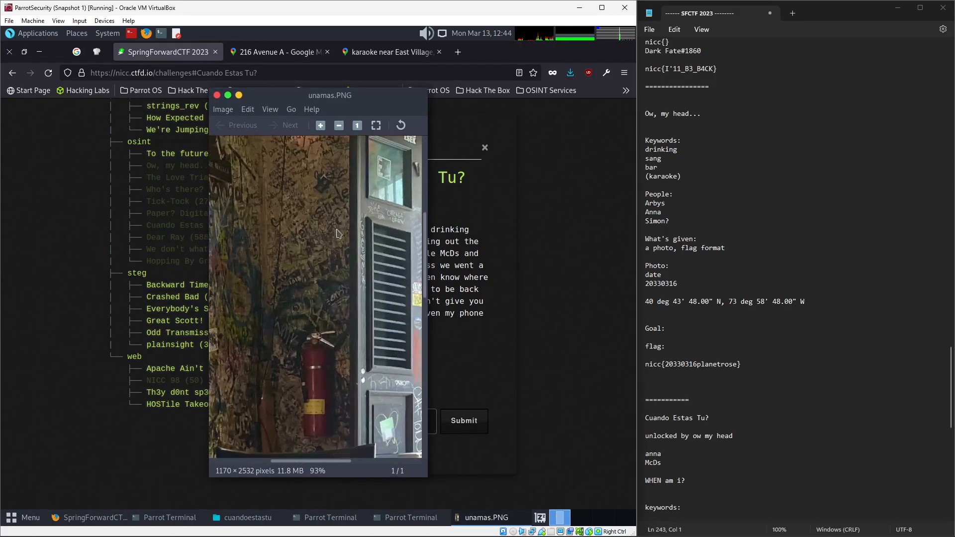
left_click_drag(338, 234, 400, 468)
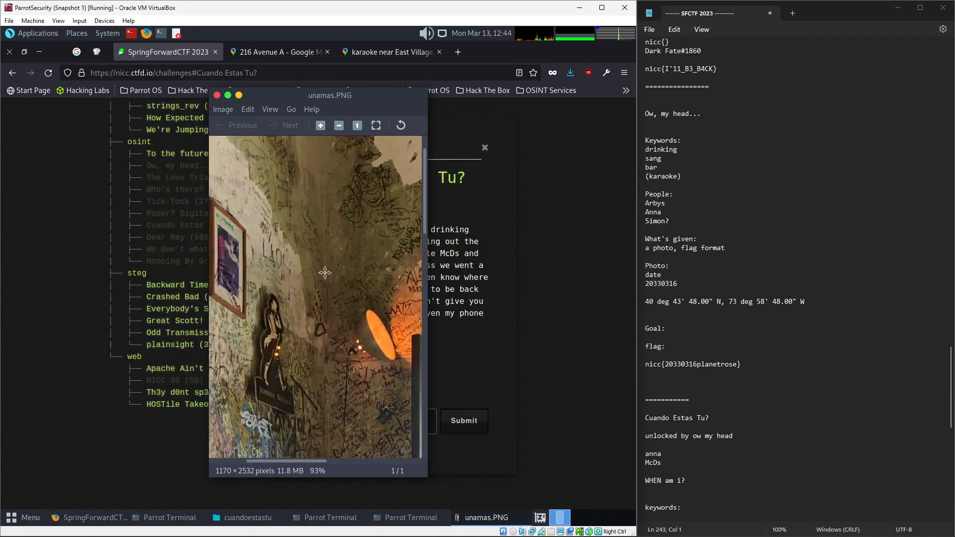
left_click_drag(325, 273, 177, 303)
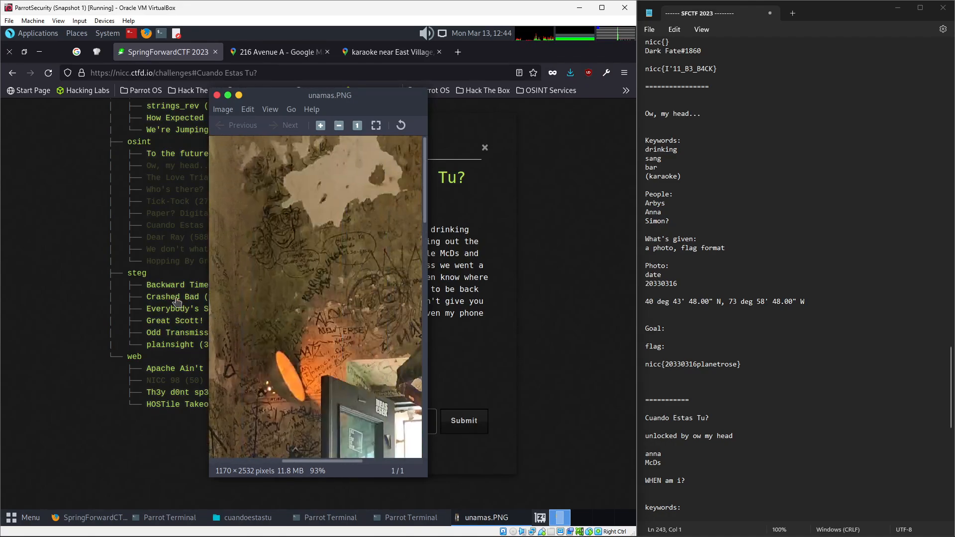
left_click_drag(318, 159, 177, 164)
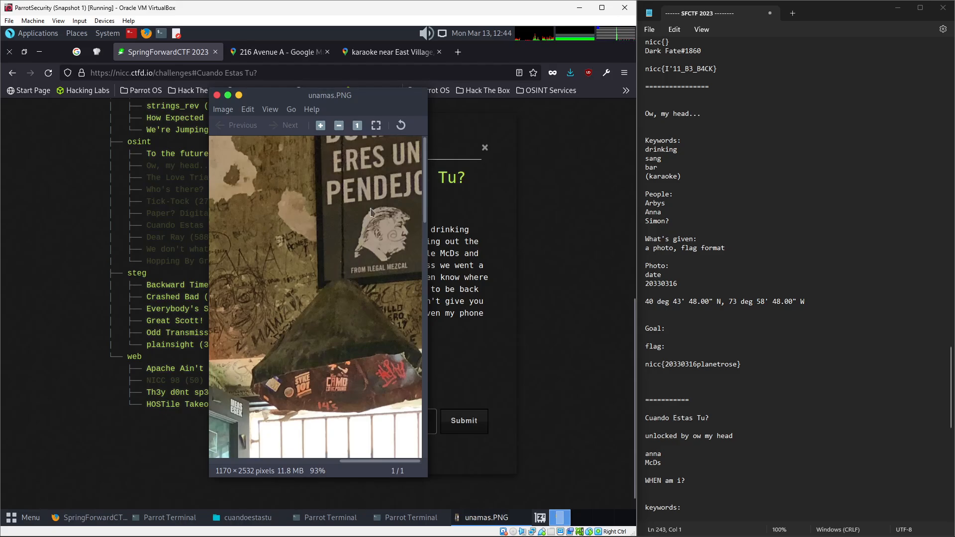
scroll(370, 213, "up", 2)
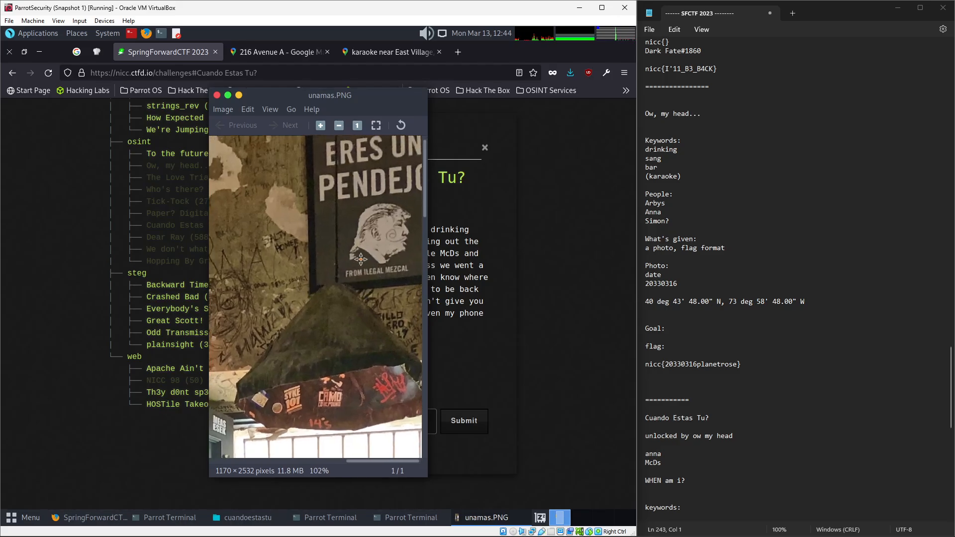
left_click_drag(360, 259, 385, 186)
left_click_drag(343, 366, 346, 333)
scroll(346, 332, "up", 8)
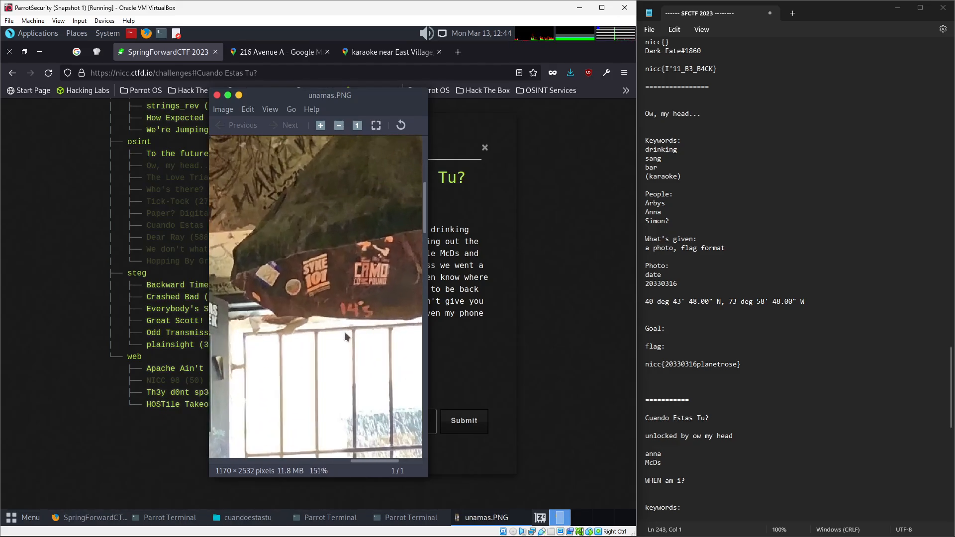
scroll(343, 320, "down", 10)
left_click_drag(326, 371, 329, 192)
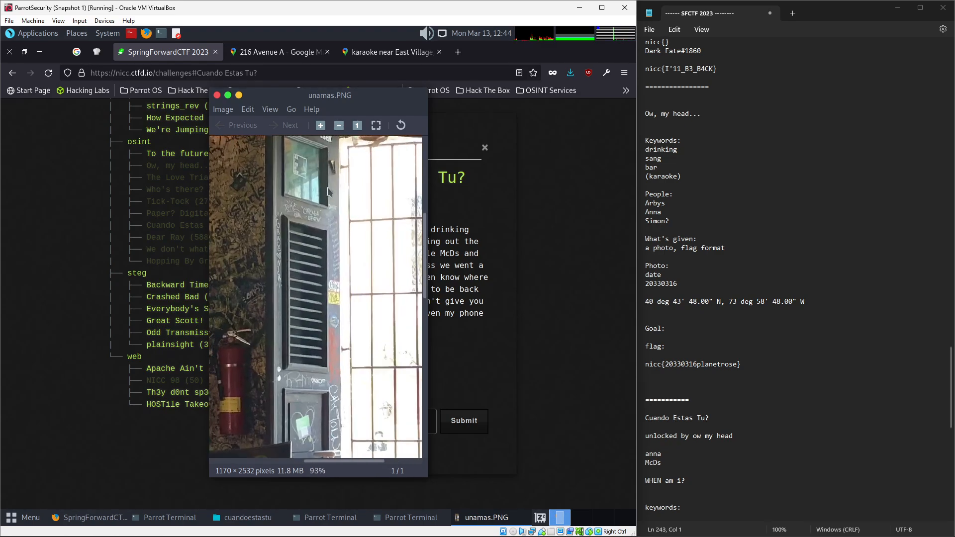
scroll(330, 192, "up", 6)
scroll(329, 192, "down", 12)
left_click_drag(238, 432, 392, 214)
left_click_drag(314, 323, 304, 247)
scroll(304, 246, "down", 10)
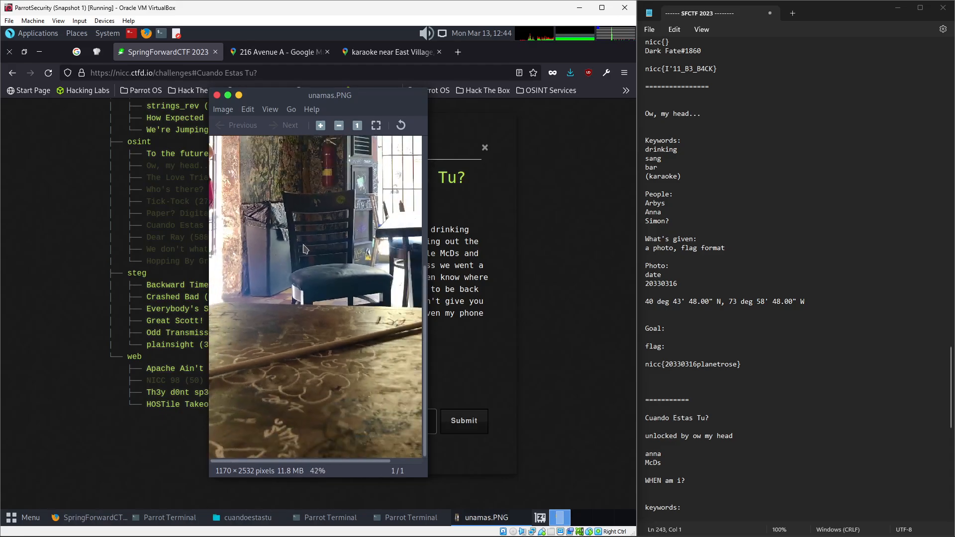
left_click_drag(314, 288, 145, 284)
left_click_drag(383, 241, 350, 449)
scroll(245, 263, "up", 10)
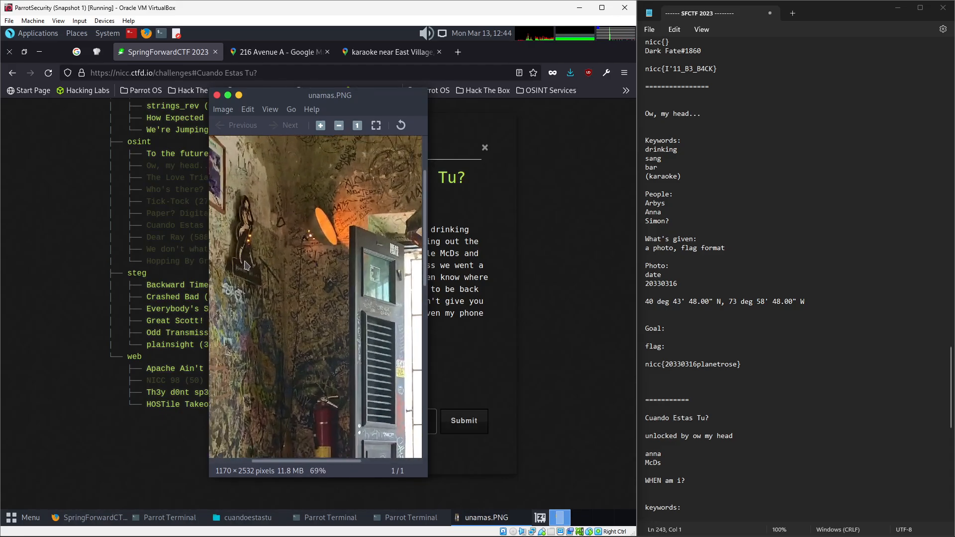
scroll(245, 264, "up", 8)
scroll(278, 292, "down", 20)
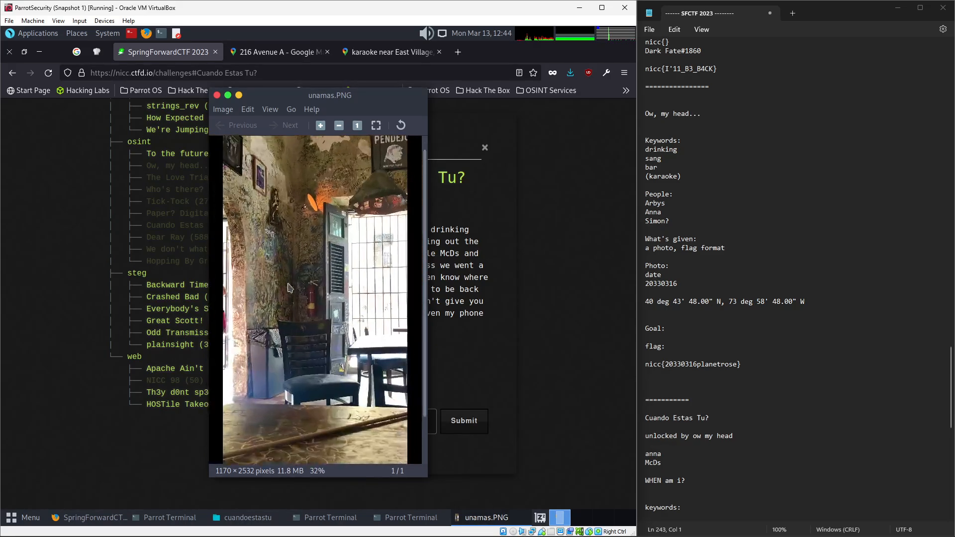
scroll(301, 292, "up", 3)
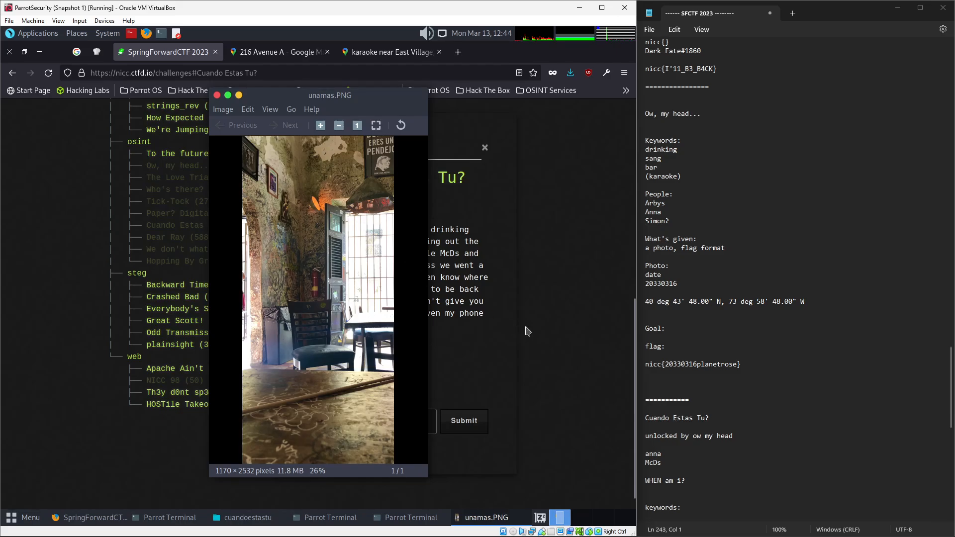
left_click(564, 277)
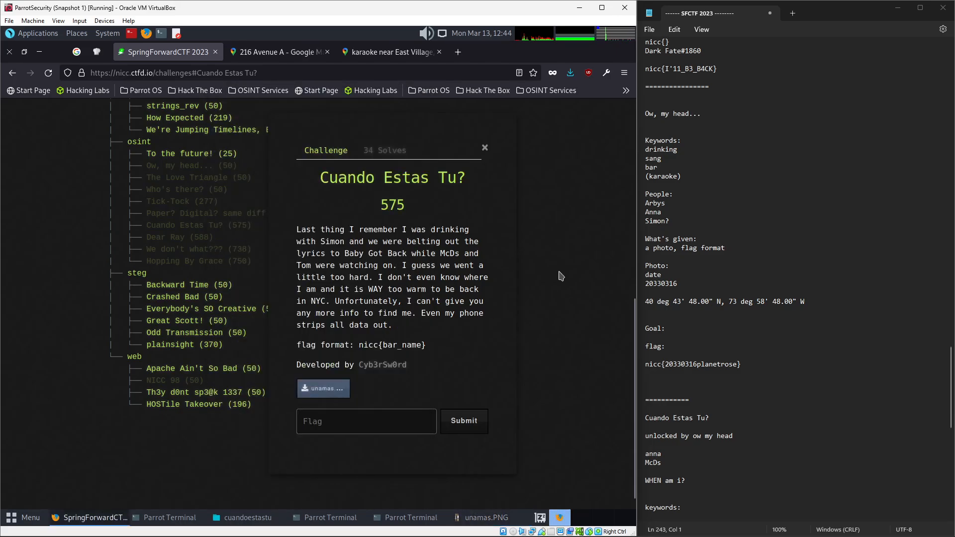
Step: Close the old terminal showing the previous photo's metadata and open a new terminal in the cuandoestastu folder
key("alt+Tab")
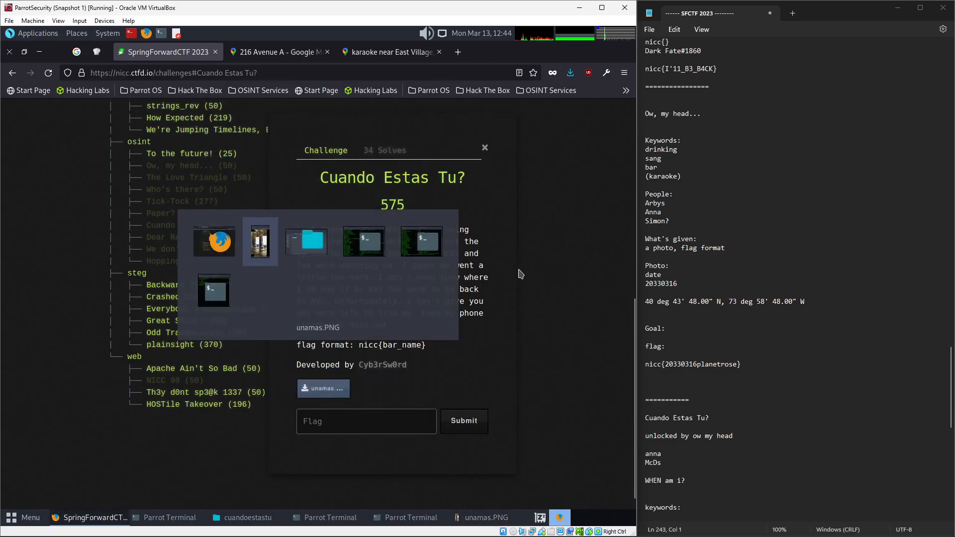
key("alt+Tab")
key("alt+Tab")
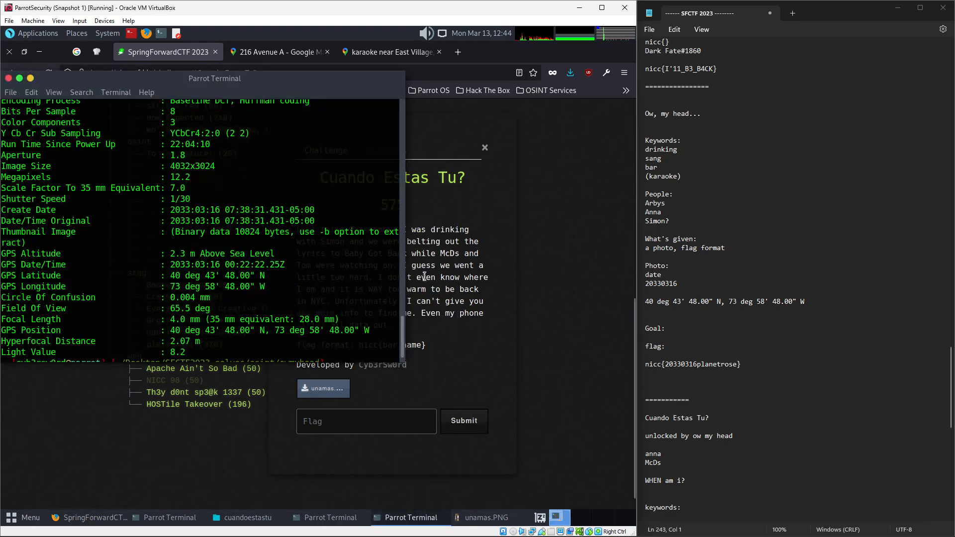
left_click(8, 79)
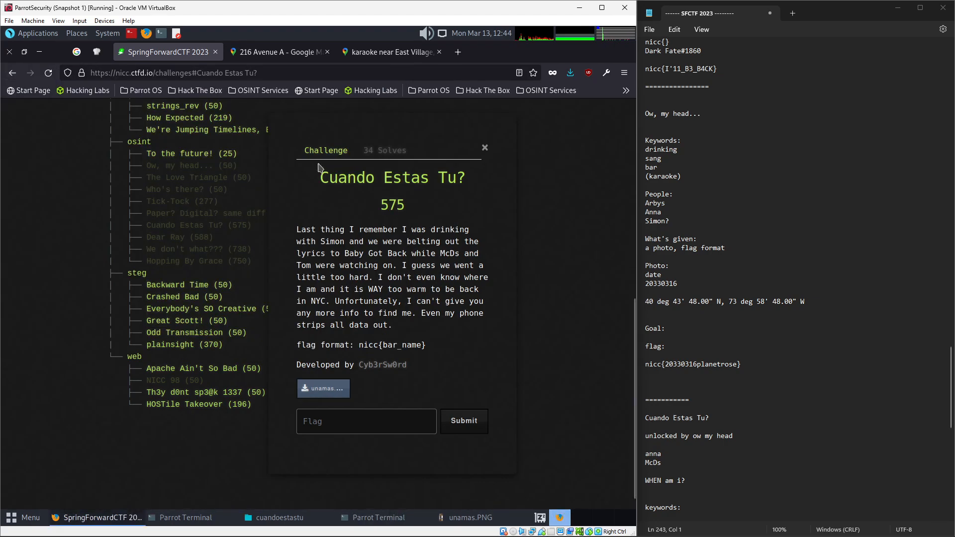
key("alt+Tab")
key("alt+Tab")
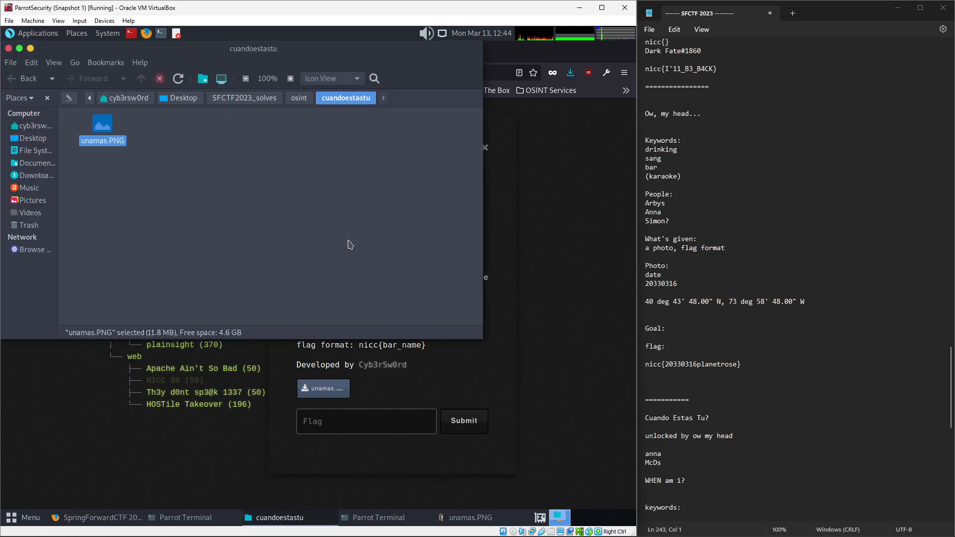
right_click(205, 155)
left_click(261, 195)
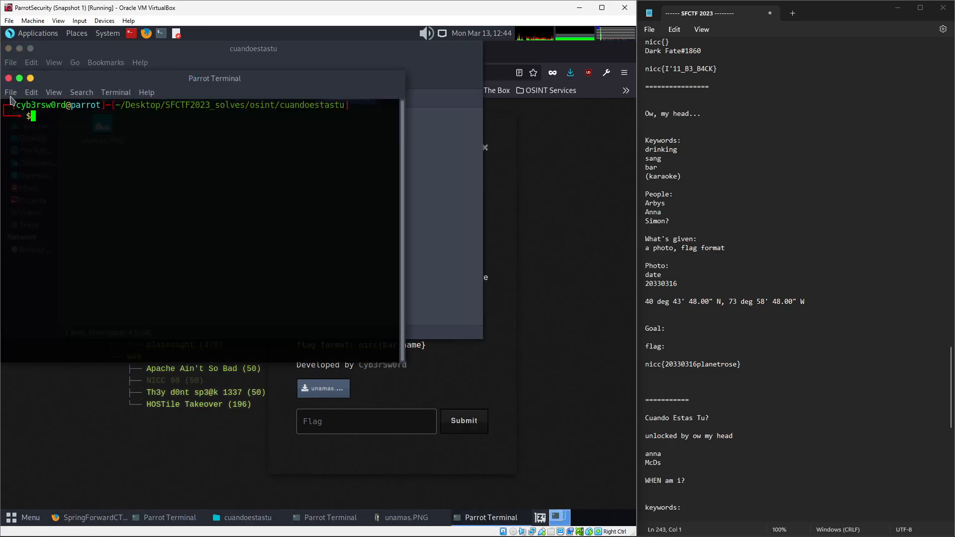
Step: Extract the metadata of unamas.PNG with exiftool in the terminal
type("exi")
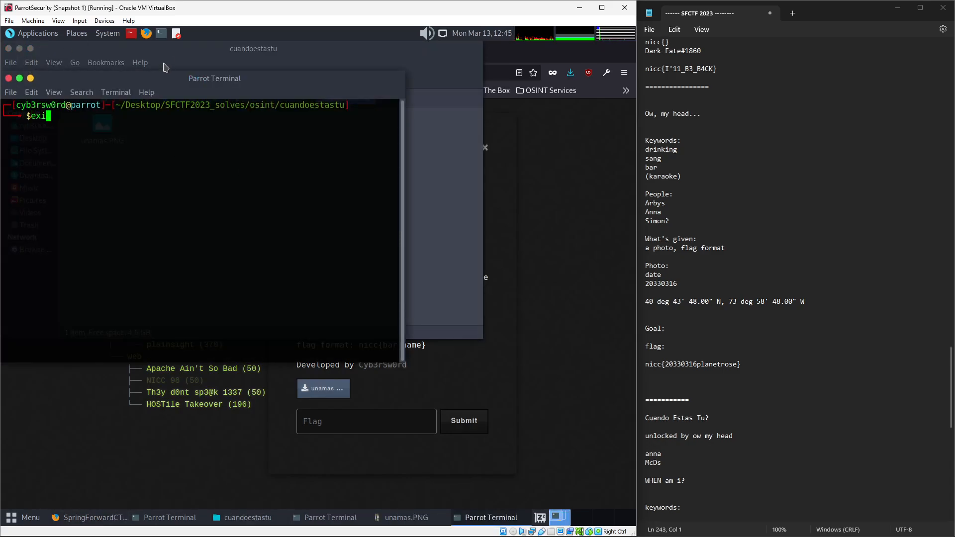
type("ftool u")
key("Tab")
key("Return")
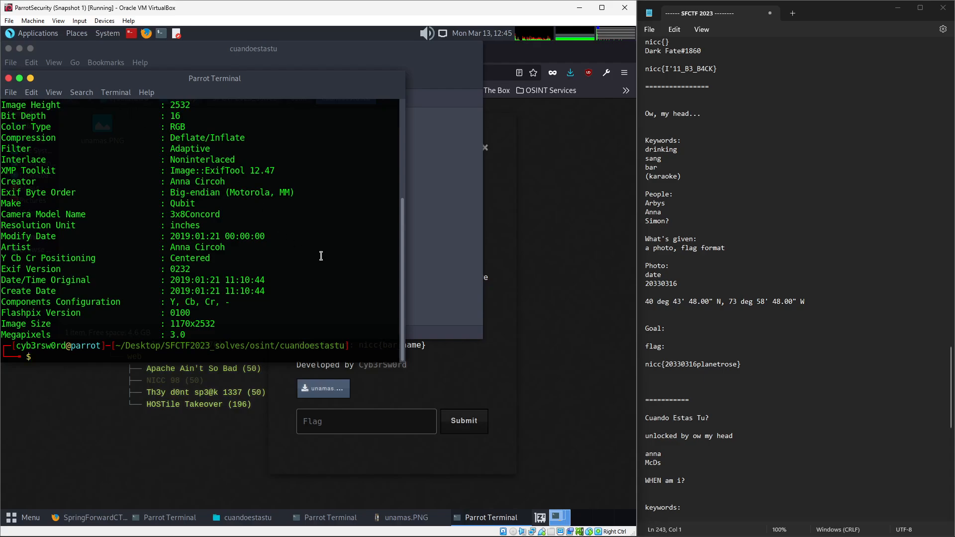
Step: Examine the unamas.PNG metadata for clues, including the creator, camera make and create date
left_click_drag(403, 287, 393, 157)
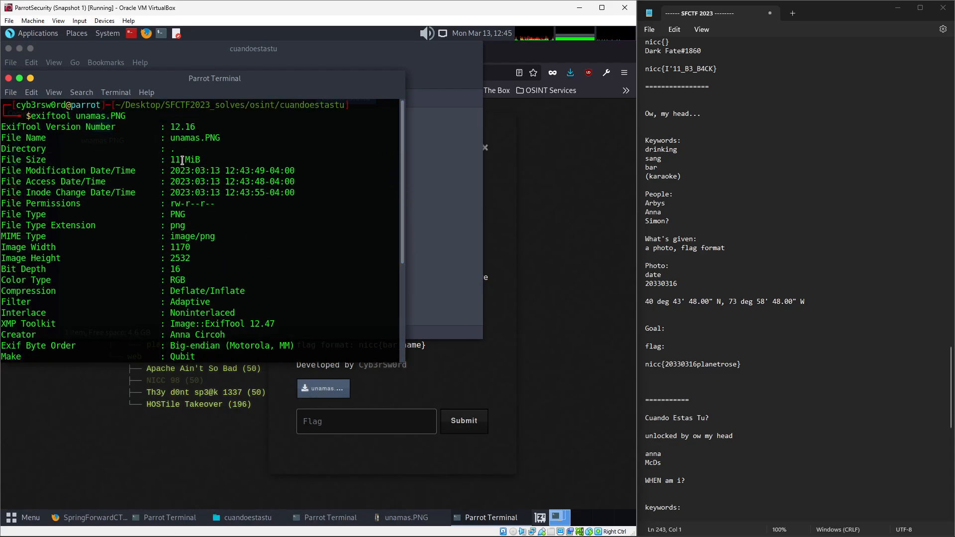
left_click_drag(237, 336, 170, 331)
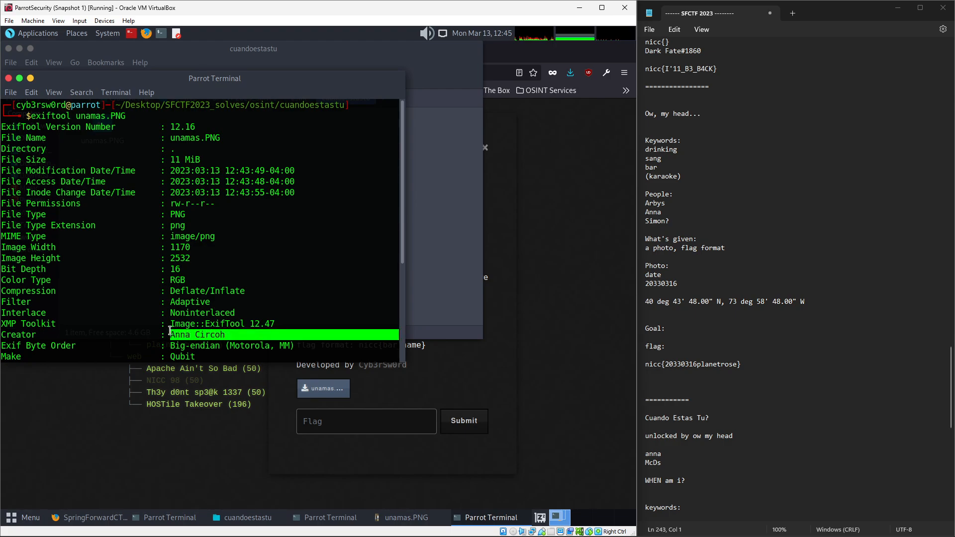
left_click(174, 334)
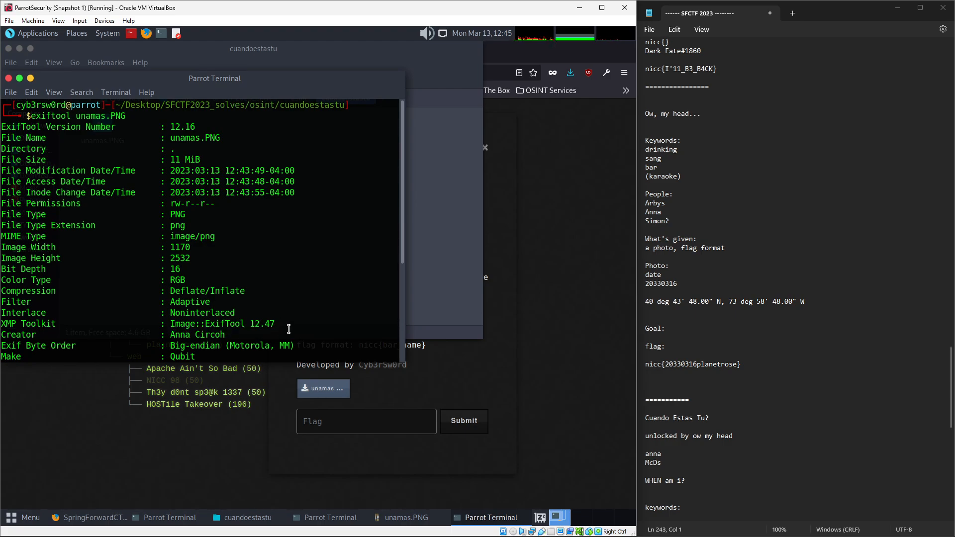
double_click(181, 355)
scroll(398, 243, "down", 5)
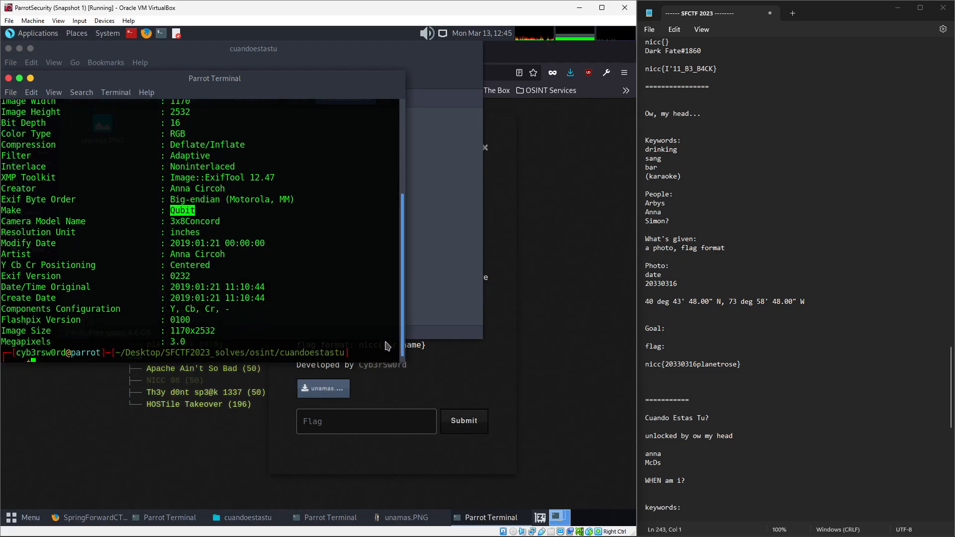
left_click_drag(387, 347, 384, 352)
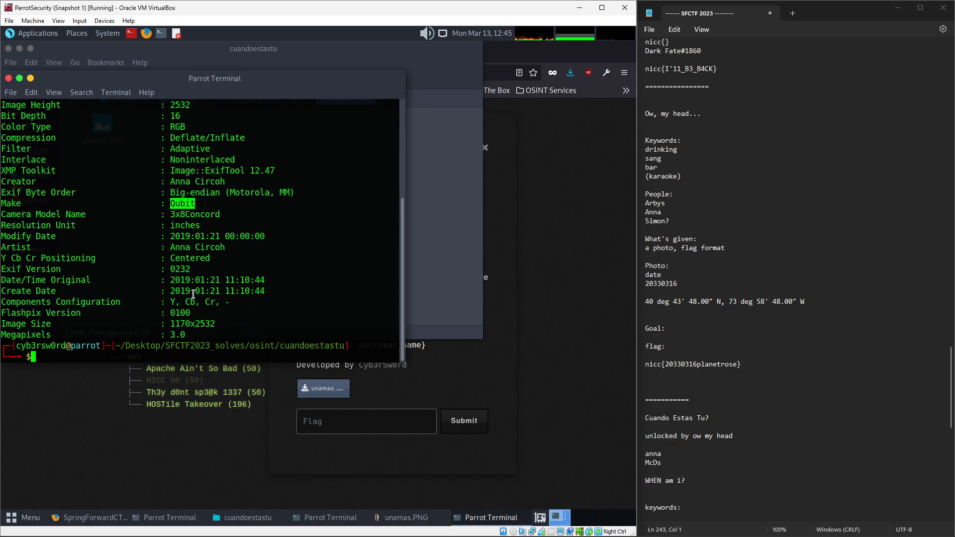
left_click_drag(218, 292, 176, 291)
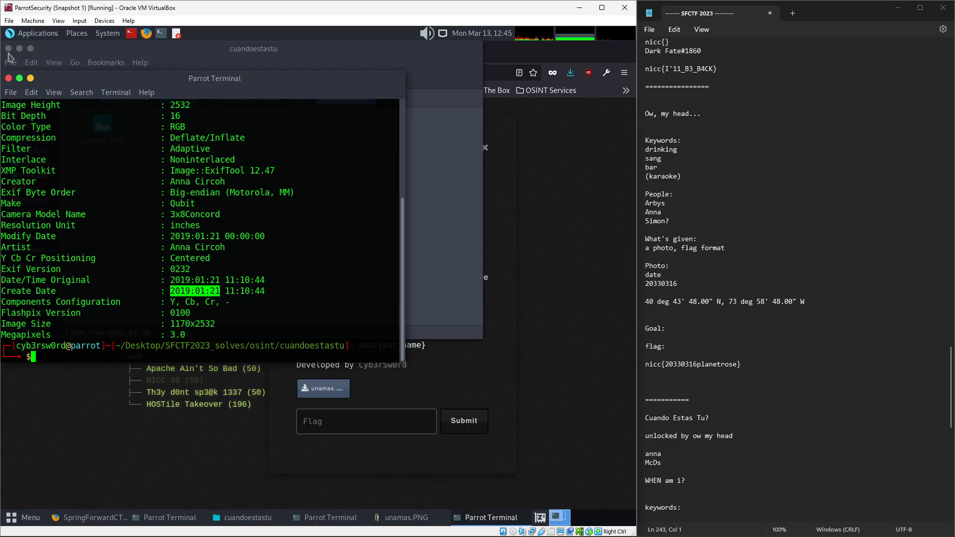
Step: Note "in the past, 2019 1 21" under "WHEN am i?" and close the exiftool terminal
left_click(691, 488)
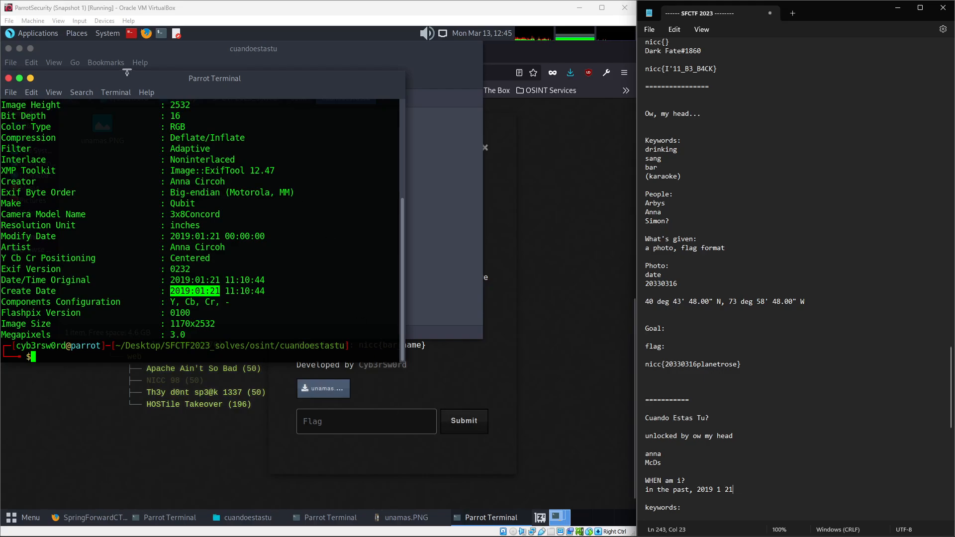
left_click(7, 83)
left_click(9, 79)
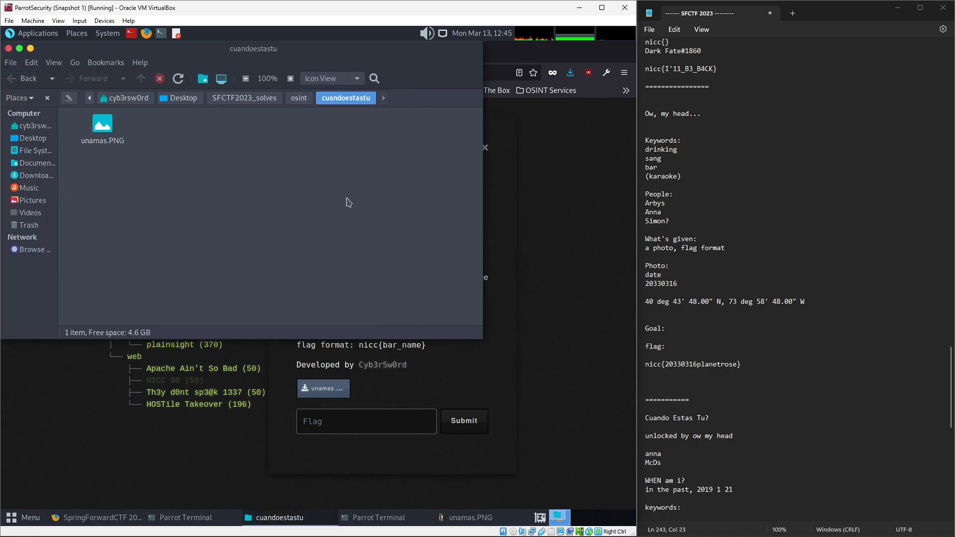
Step: Return to the browser, replace the karaoke map search with google.com and close the 216 Avenue A Street View tab
left_click(566, 182)
left_click(395, 55)
left_click(309, 75)
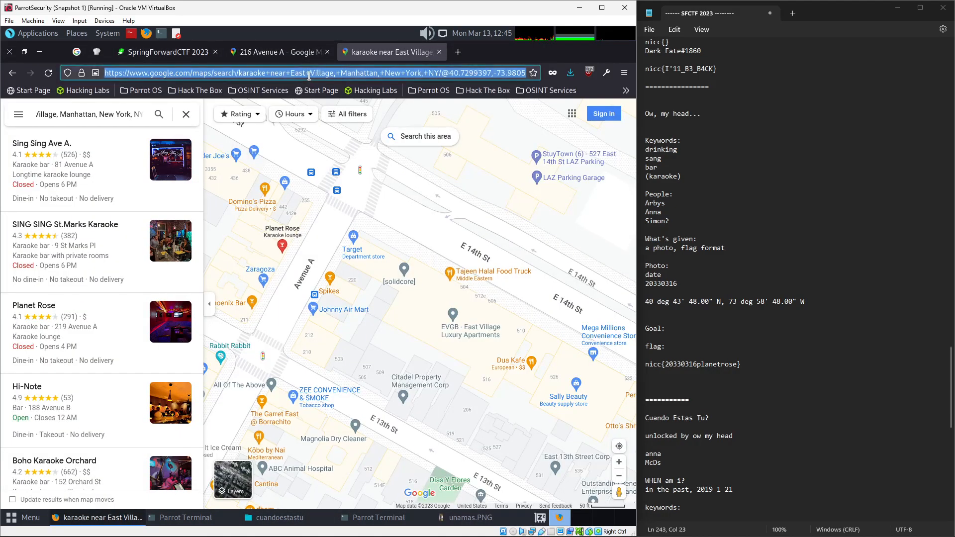
type("google.com/")
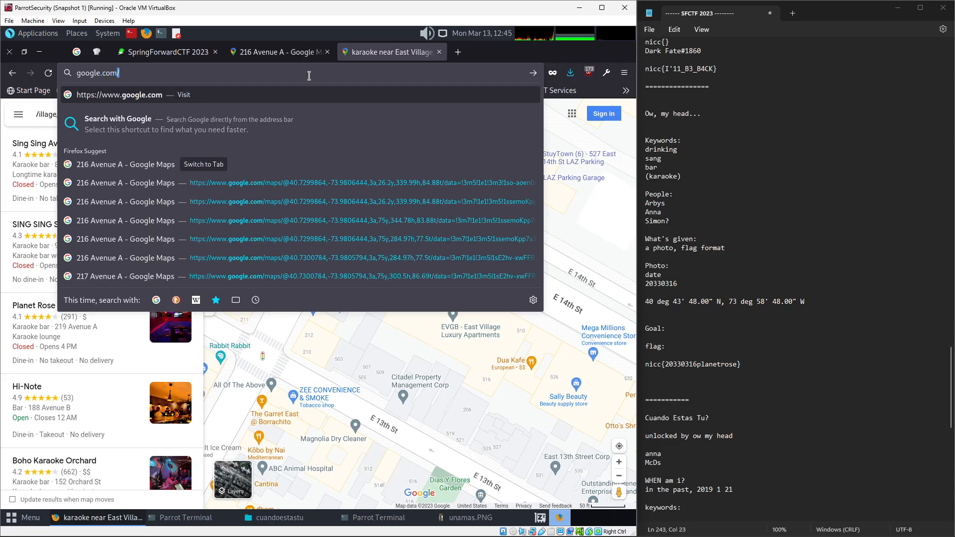
key("Return")
left_click(259, 48)
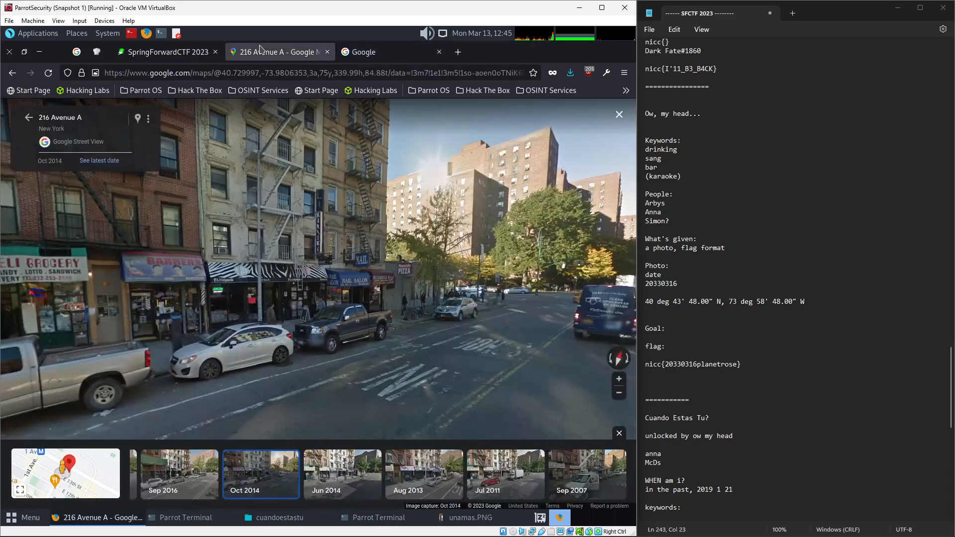
key("ctrl+w")
Step: Search the web for tineye in a new tab, open the TinEye site and close the search results
left_click(346, 52)
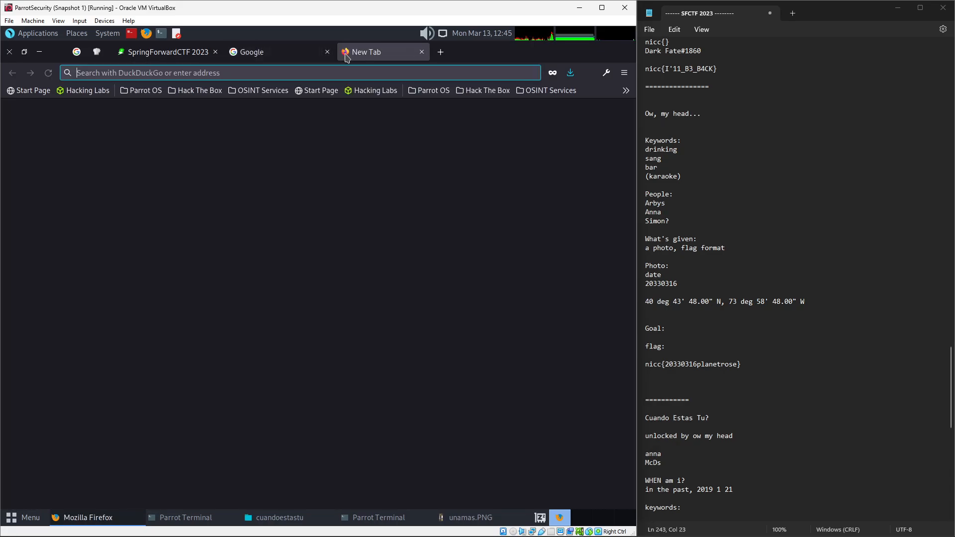
type("tineye")
key("Return")
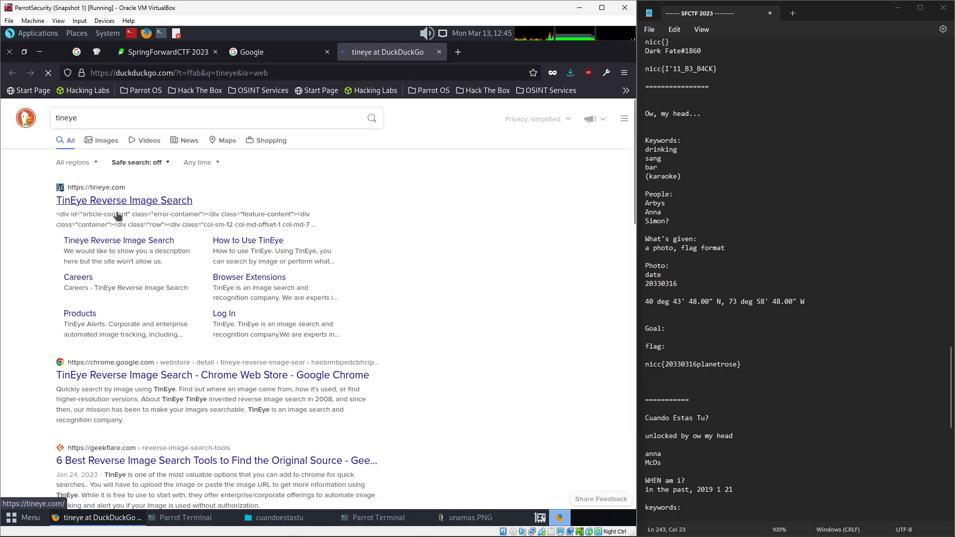
middle_click(128, 204)
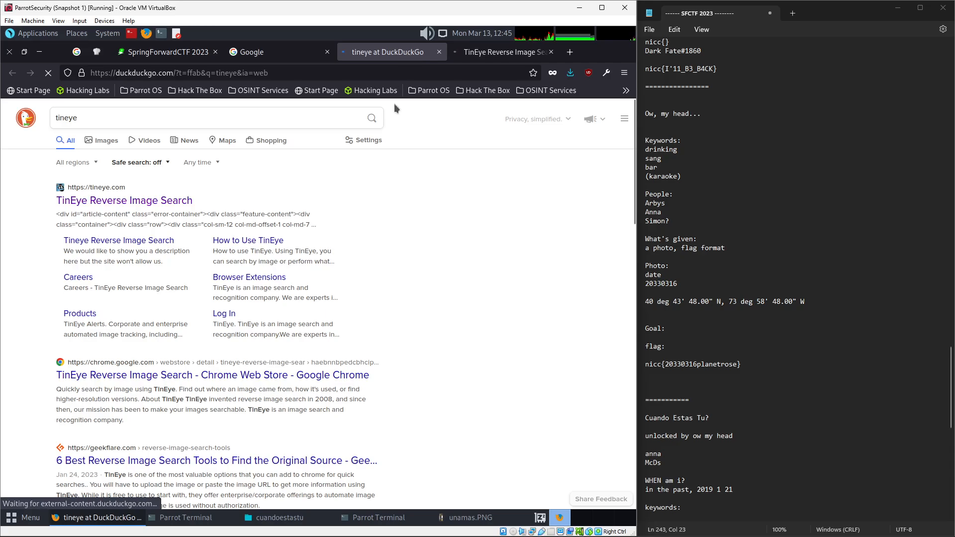
key("ctrl+w")
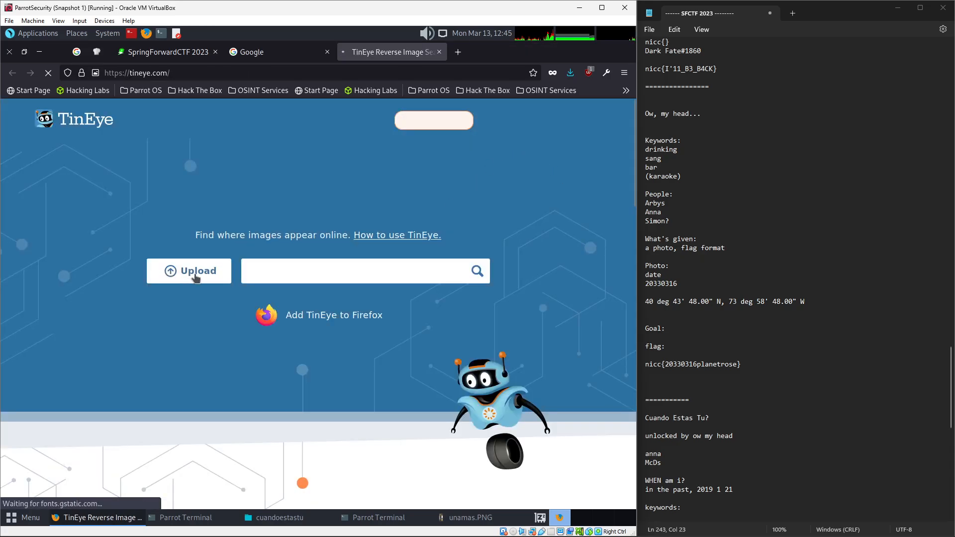
Step: Try a TinEye reverse image search with unamas.PNG from SFCTF2023_solves/osint/cuandoestastu, and close the TinEye tab
left_click(196, 278)
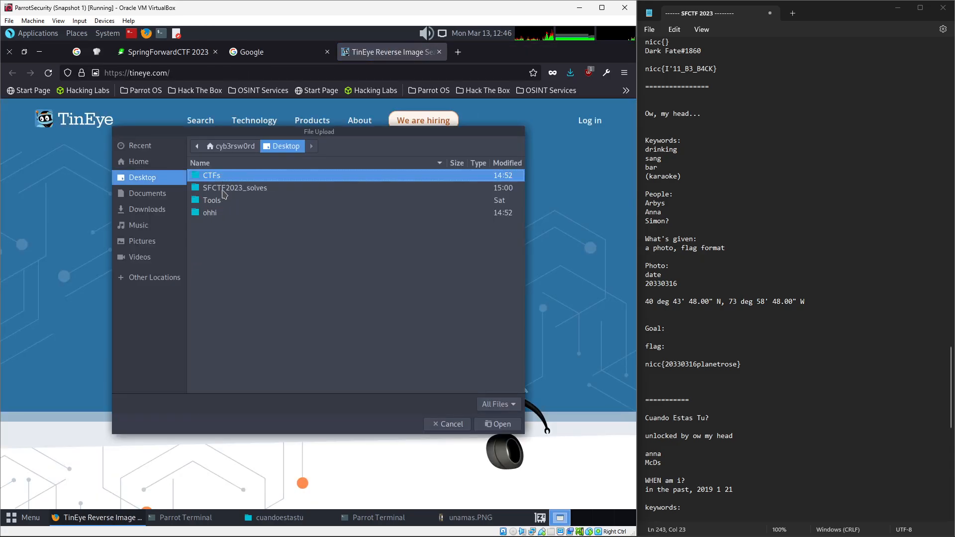
double_click(222, 192)
double_click(214, 214)
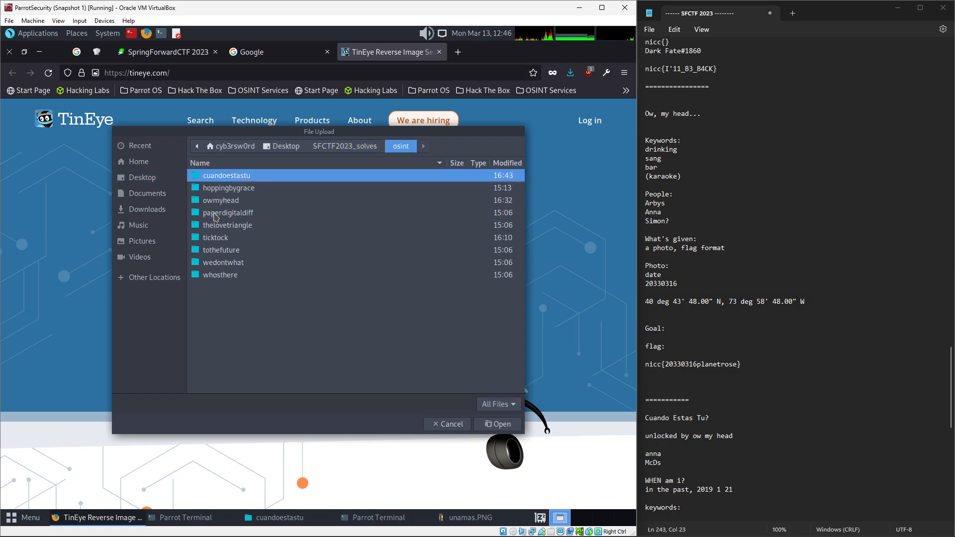
double_click(235, 180)
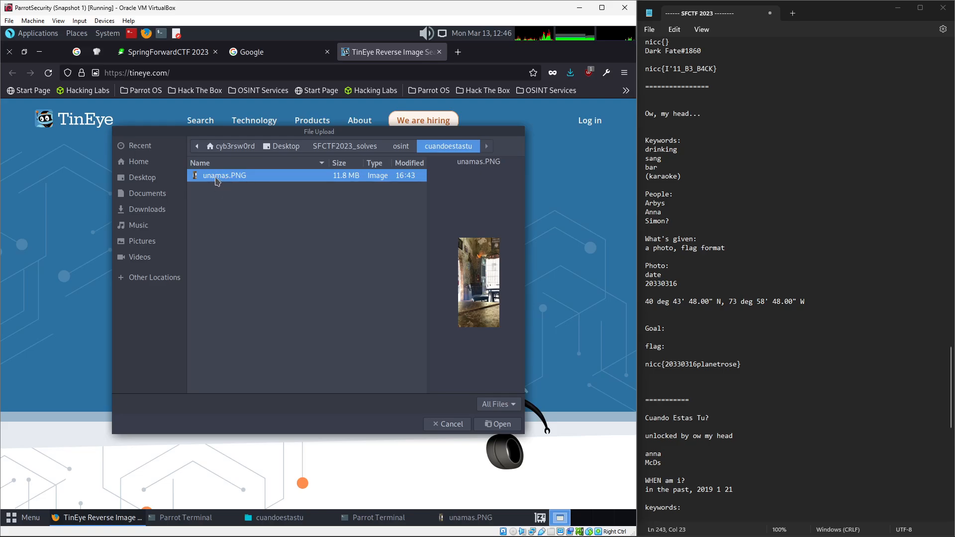
double_click(215, 178)
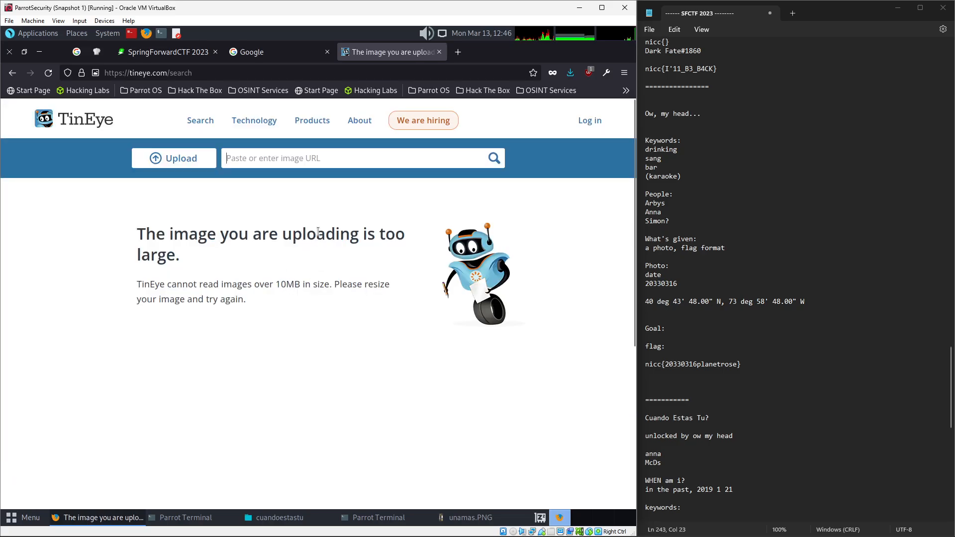
left_click(294, 53)
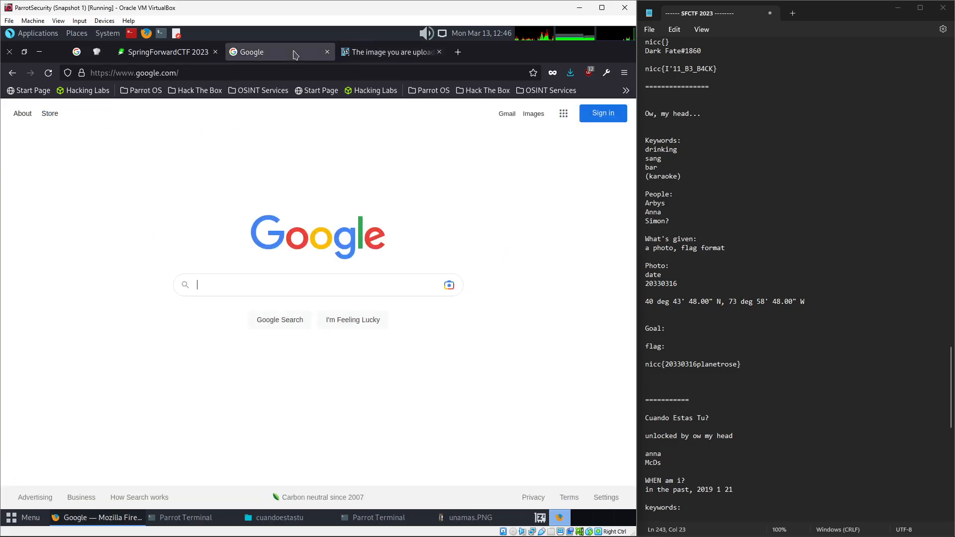
left_click(374, 53)
middle_click(374, 55)
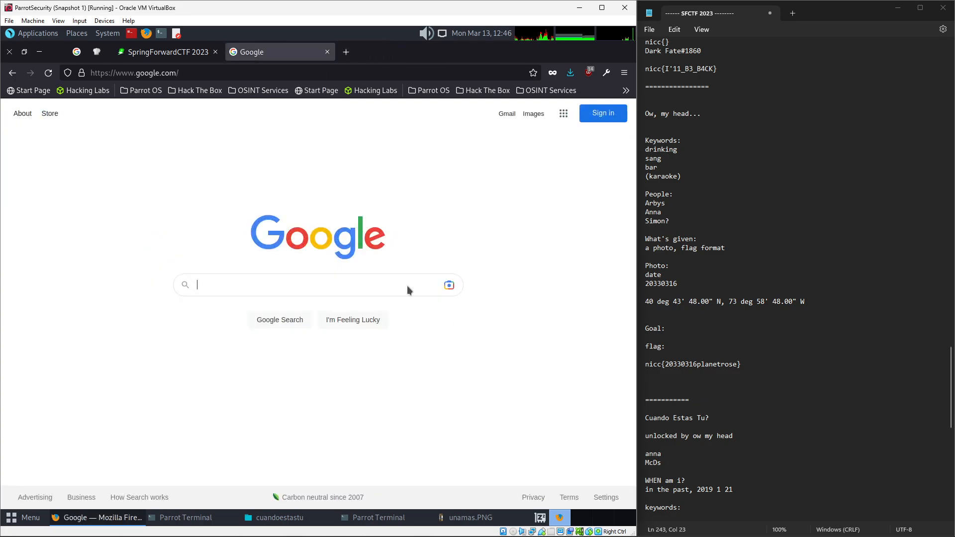
Step: Run a Google Lens image search with unamas.PNG from SFCTF2023_solves/osint/cuandoestastu
left_click(450, 285)
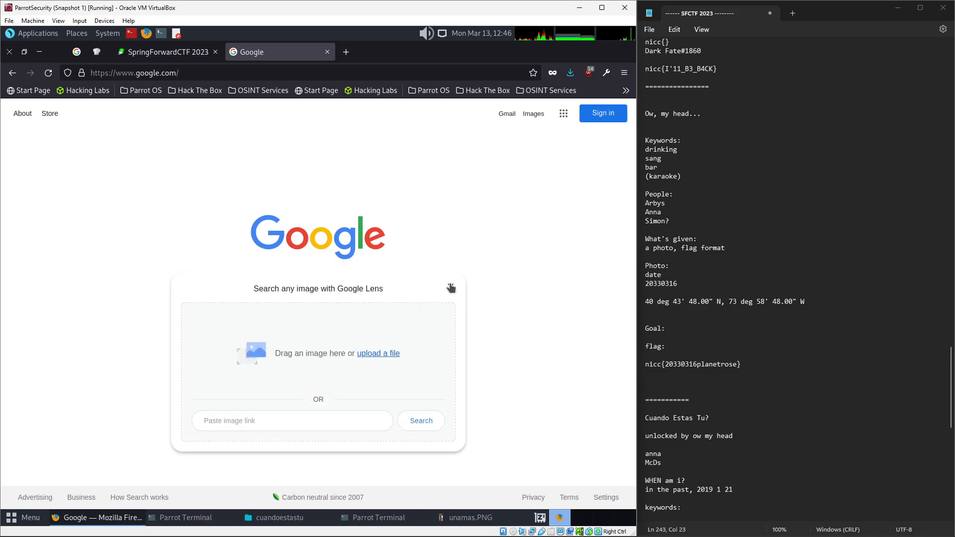
left_click(380, 354)
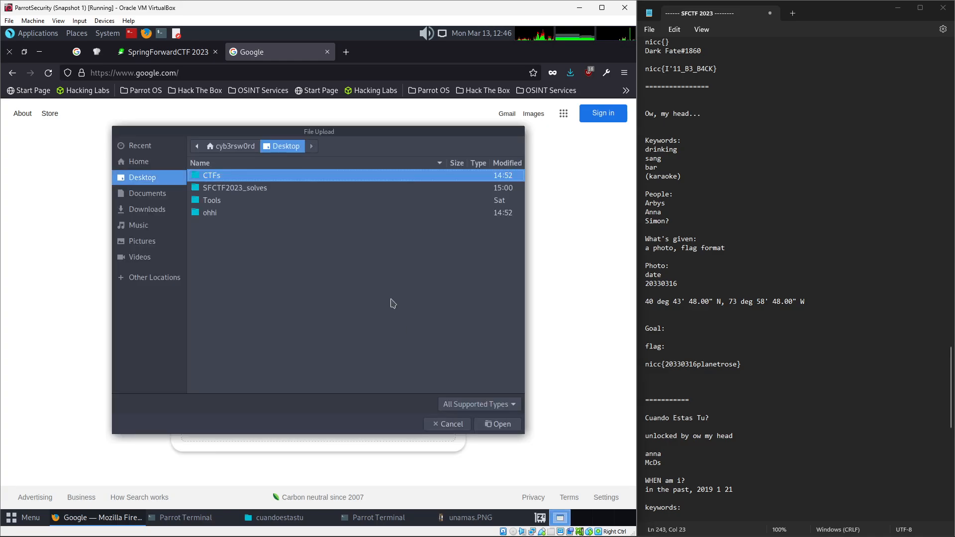
left_click(230, 193)
double_click(231, 194)
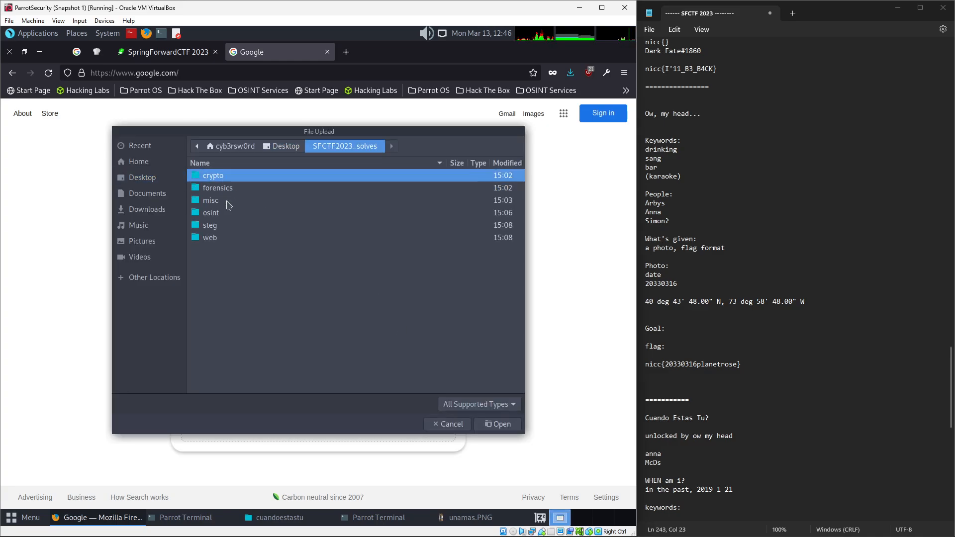
double_click(211, 215)
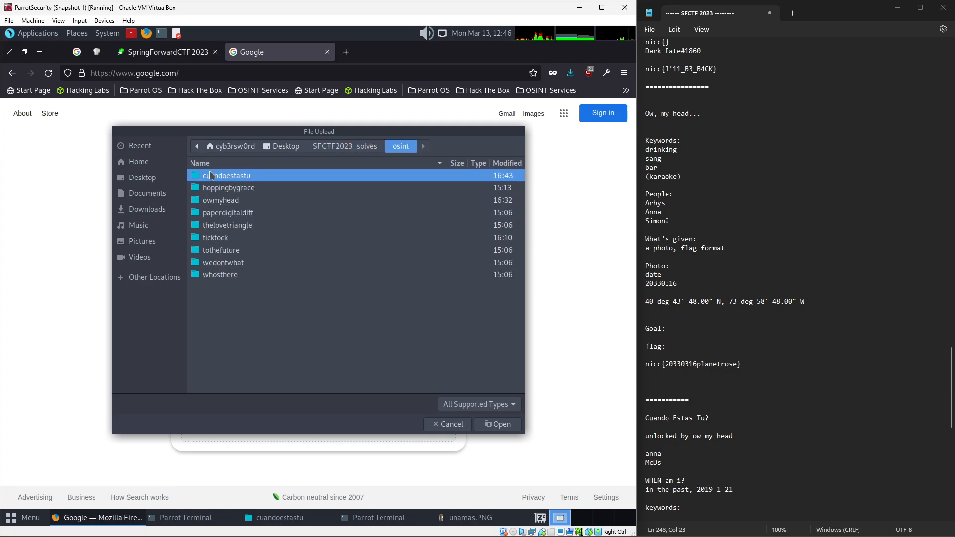
double_click(212, 175)
left_click(498, 424)
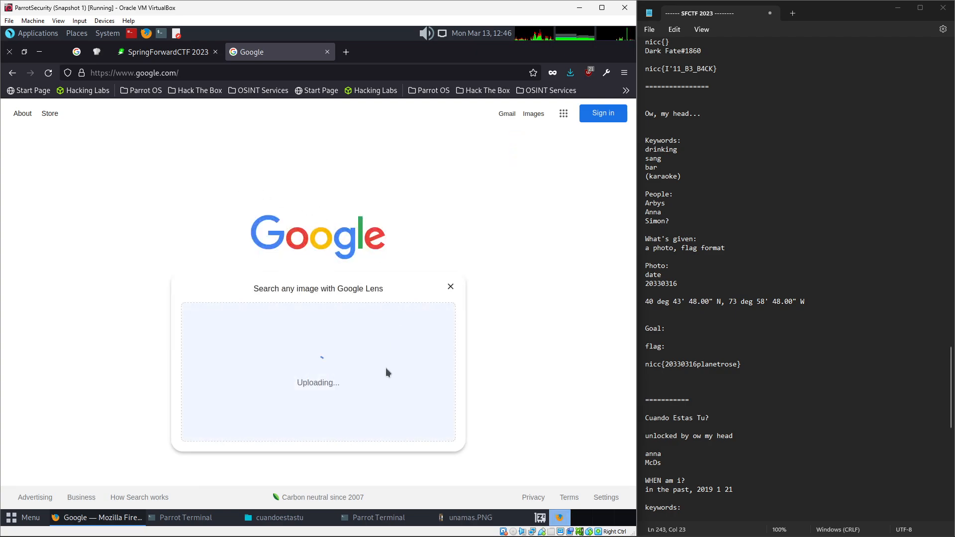
Step: Add "it's all in spanish" as the first entry under "keywords:" in the Cuando Estas Tu? notes
scroll(696, 448, "down", 1)
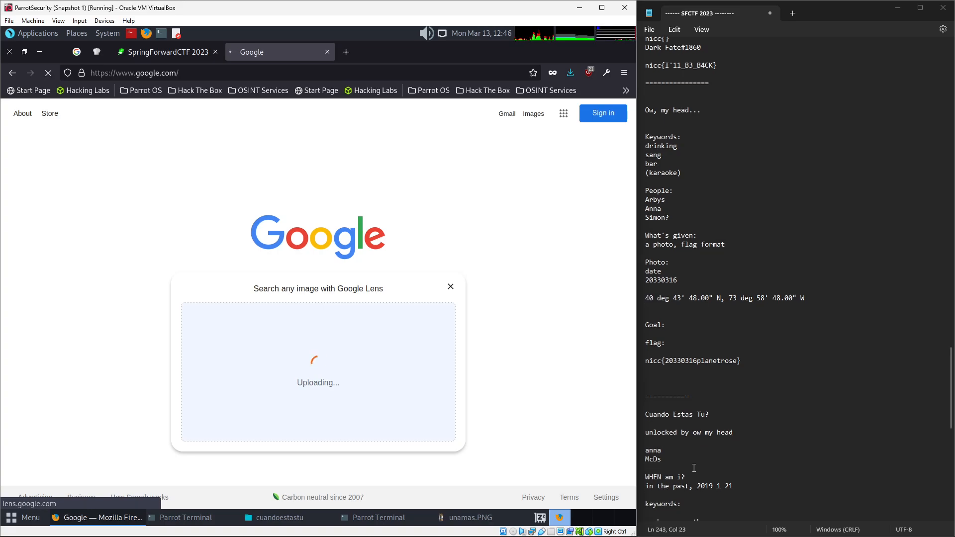
left_click(682, 506)
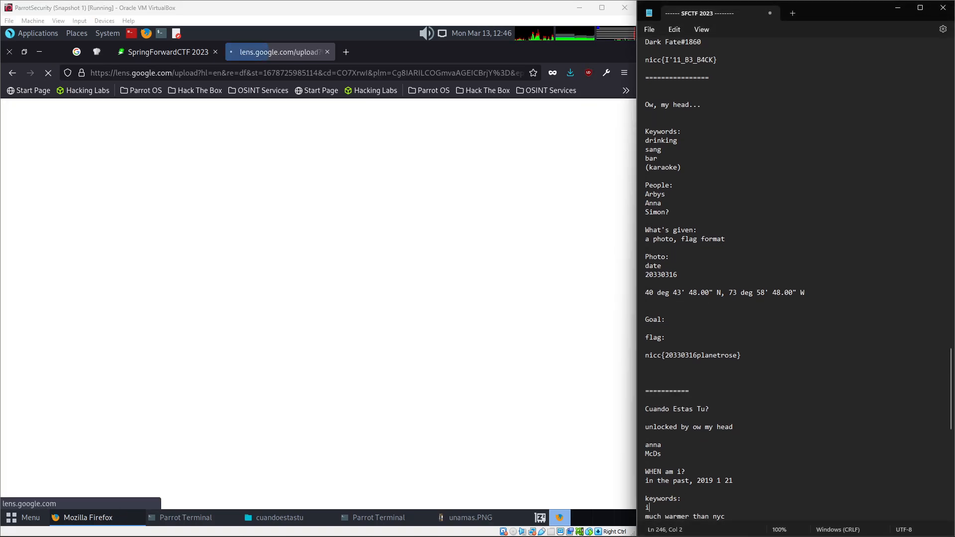
type("it's all in spanish")
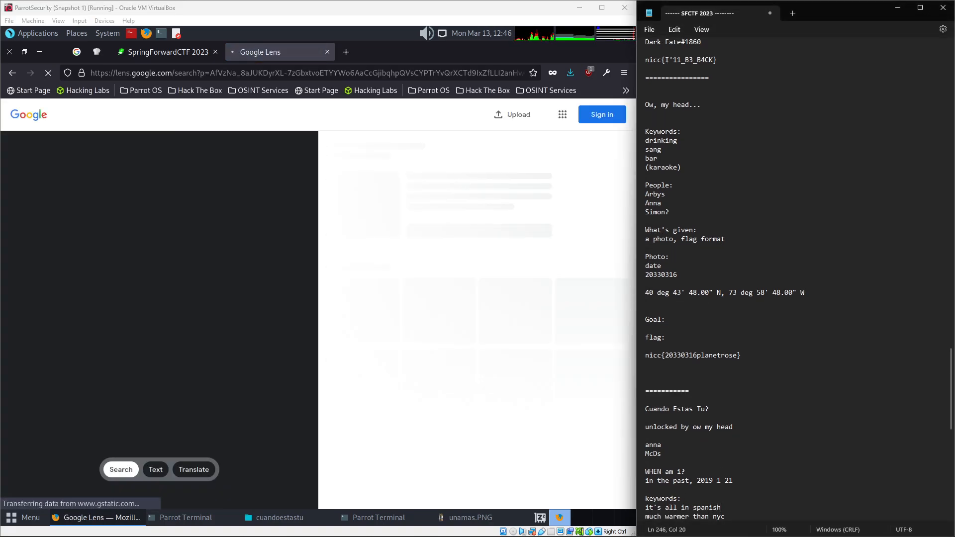
scroll(796, 298, "down", 3)
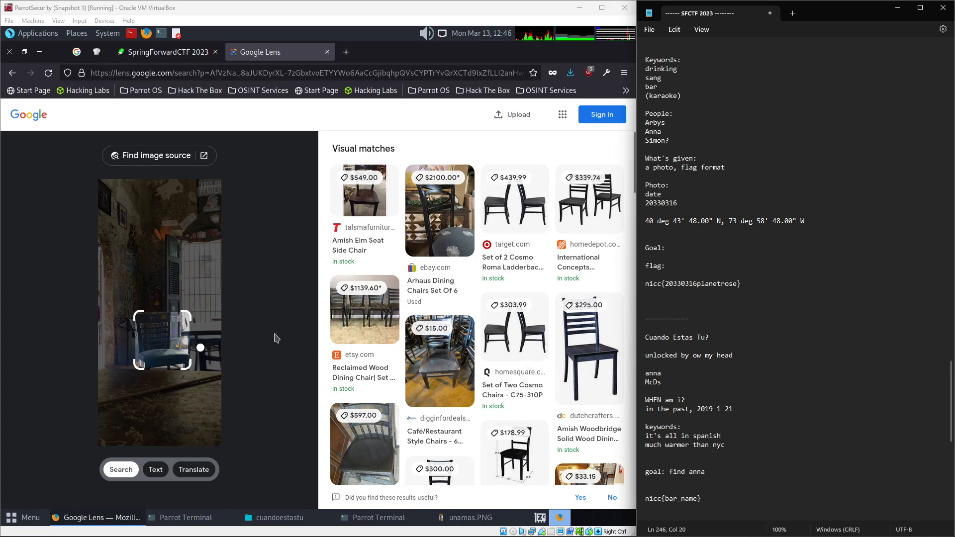
Step: Enlarge the Lens selection to cover both chairs, the shutter and the barred window, and look through the visual matches
left_click_drag(185, 364, 241, 380)
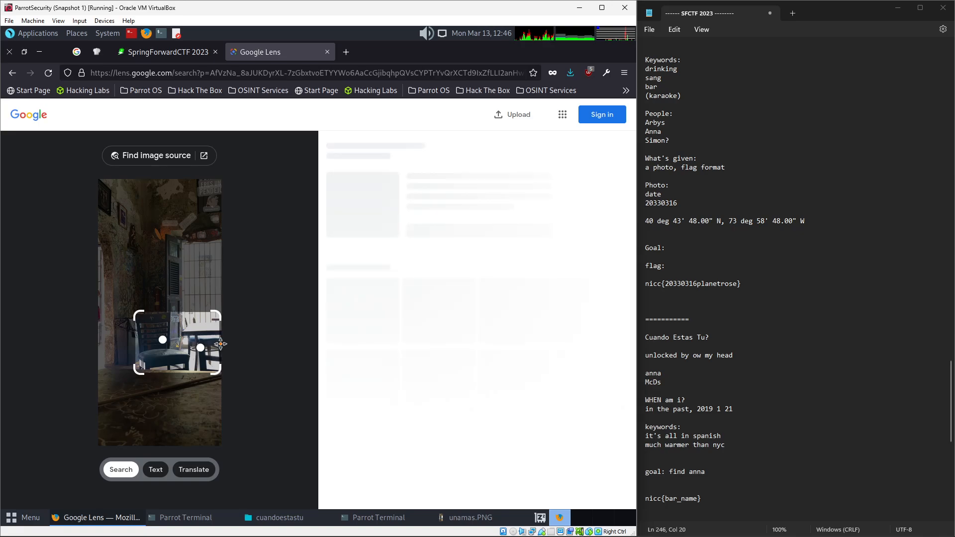
left_click_drag(138, 314, 128, 230)
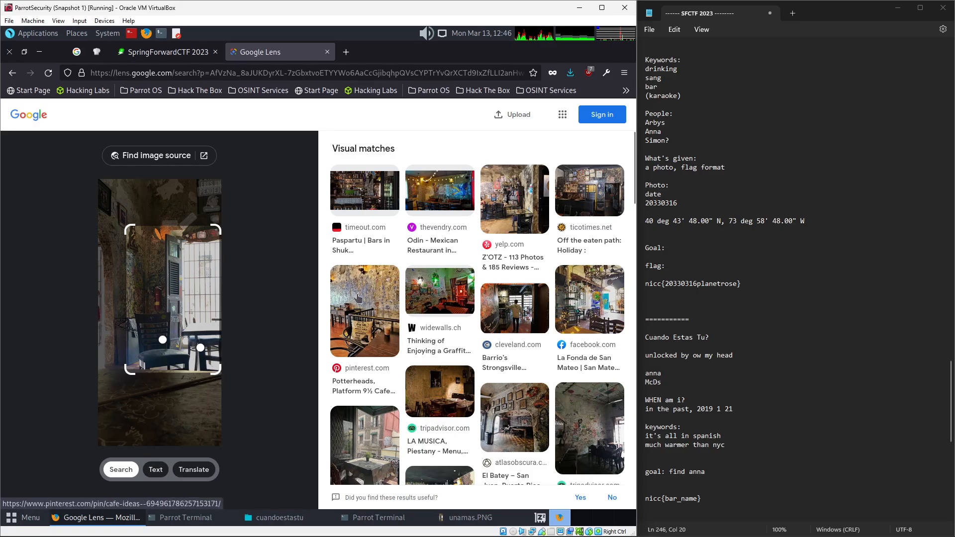
scroll(435, 344, "down", 4)
scroll(451, 351, "up", 4)
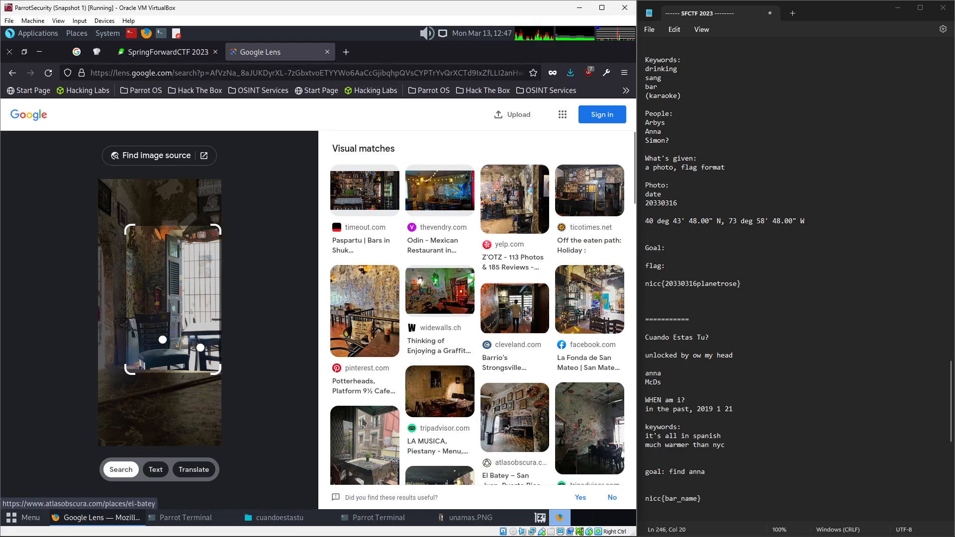
Step: Crop the Lens selection to the upper wall, lamp and barred window without the chairs, and look through the visual matches
left_click_drag(130, 233, 99, 179)
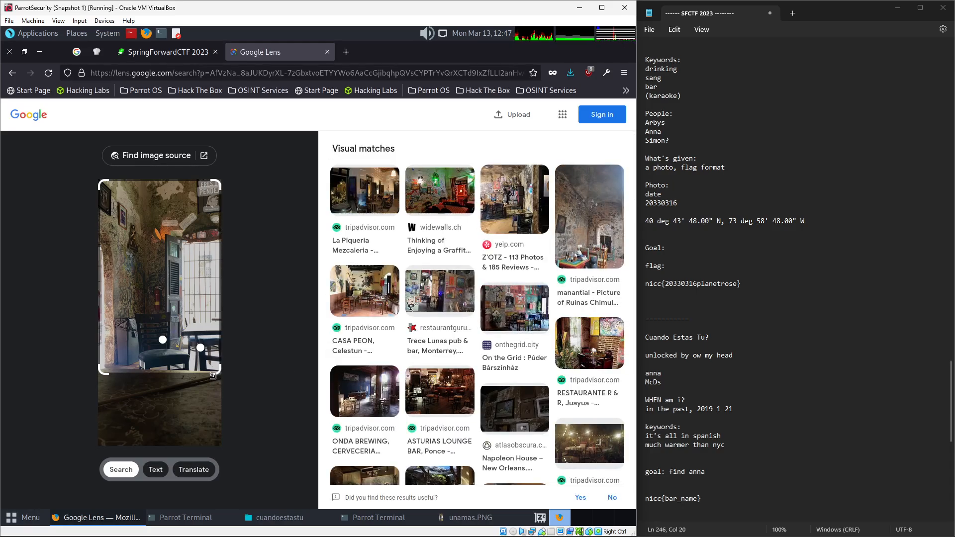
left_click_drag(218, 368, 228, 307)
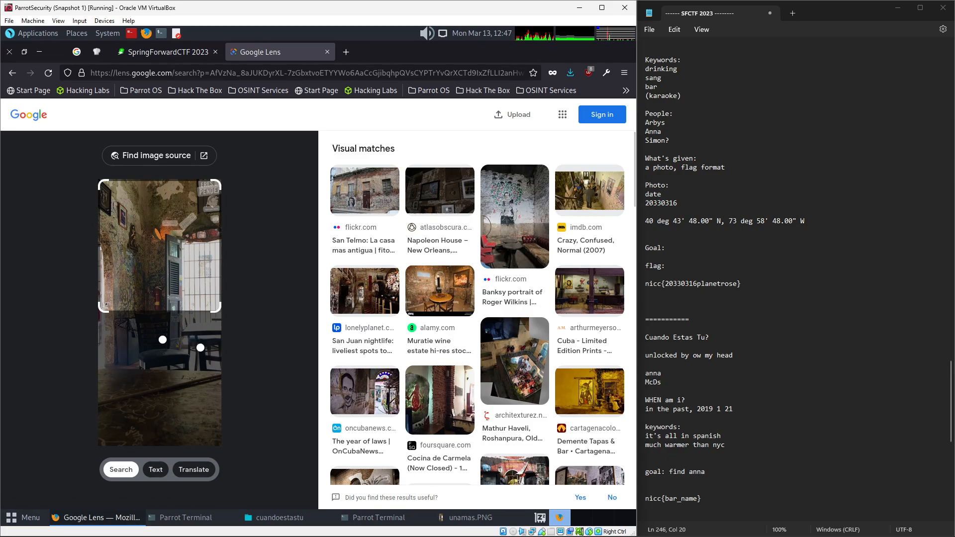
left_click_drag(103, 308, 148, 308)
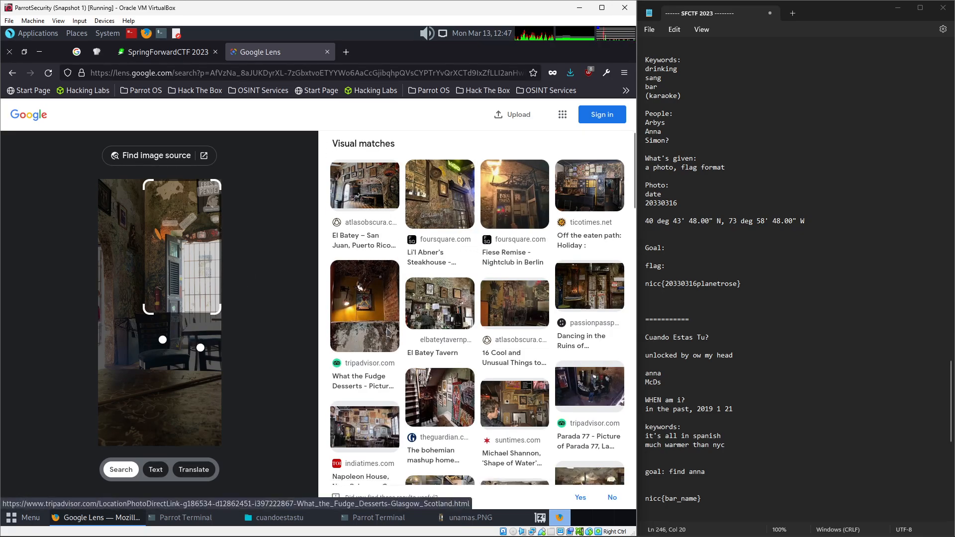
scroll(568, 248, "down", 10)
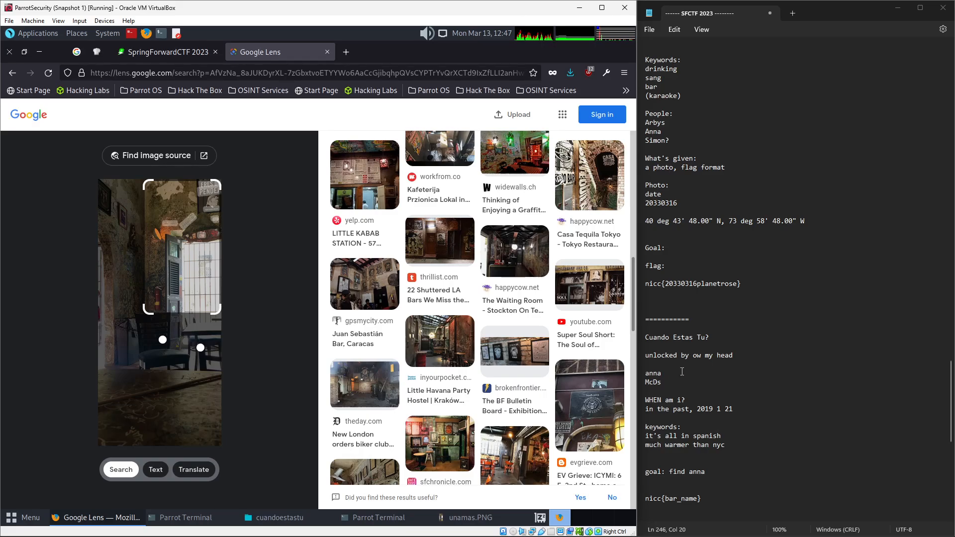
scroll(439, 340, "down", 5)
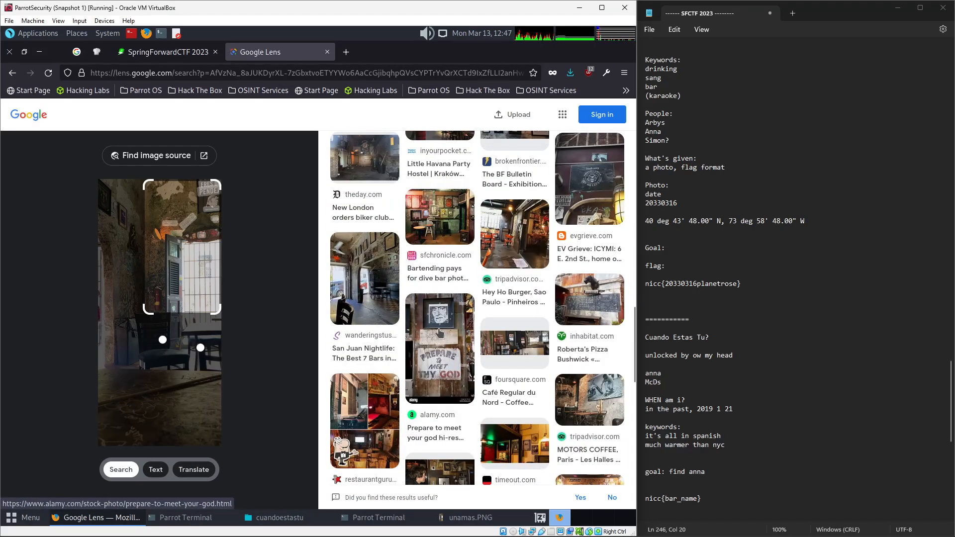
scroll(440, 339, "up", 2)
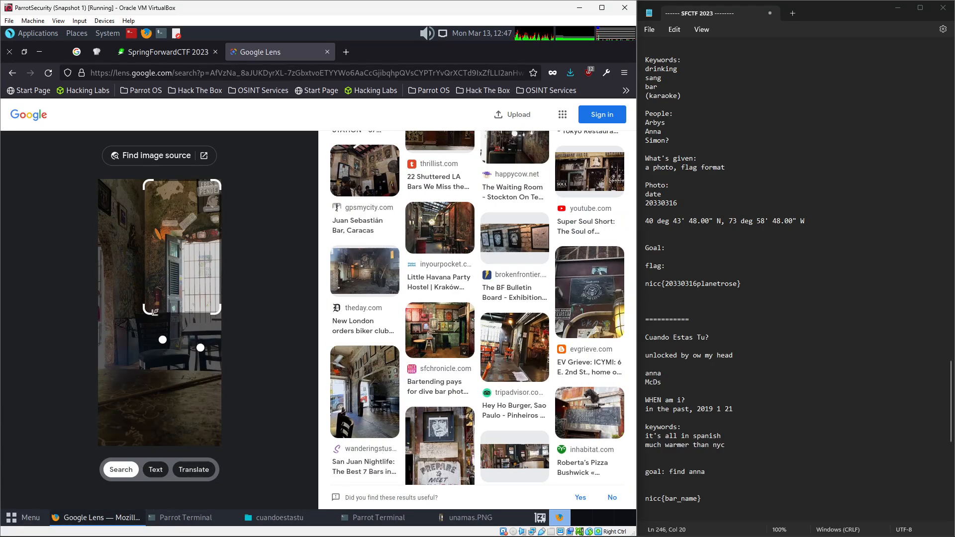
Step: Extend the Lens selection down over the table, and shorten it to the wider wall and window area above the chairs
left_click_drag(149, 312, 130, 467)
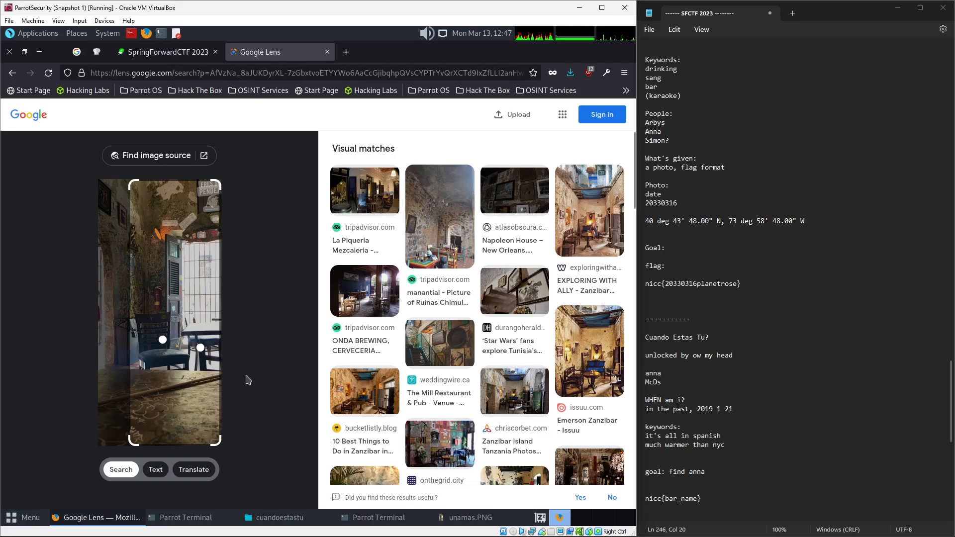
left_click_drag(139, 439, 120, 321)
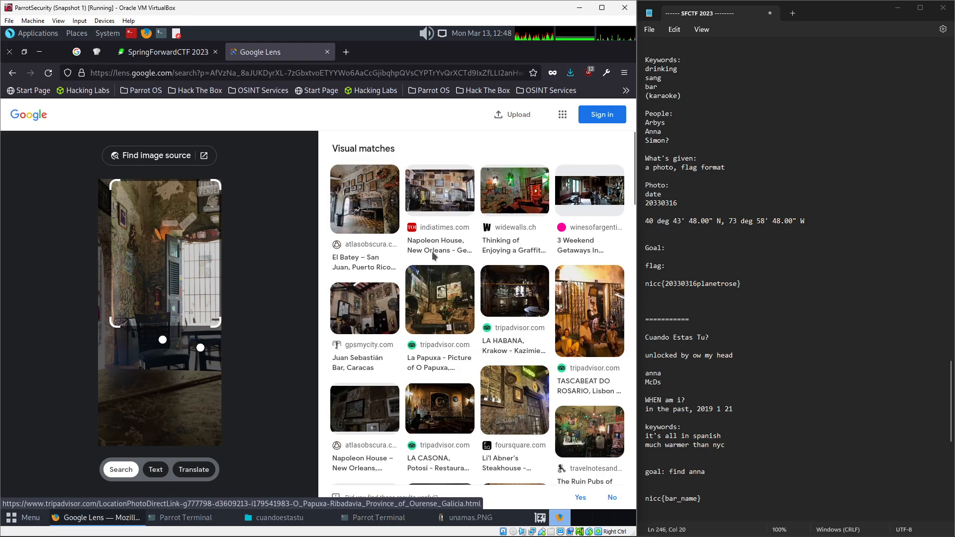
Step: Replace the bar_name placeholder in the Cuando Estas Tu? notes so the flag reads nicc{el_batey}
left_click_drag(680, 498, 671, 498)
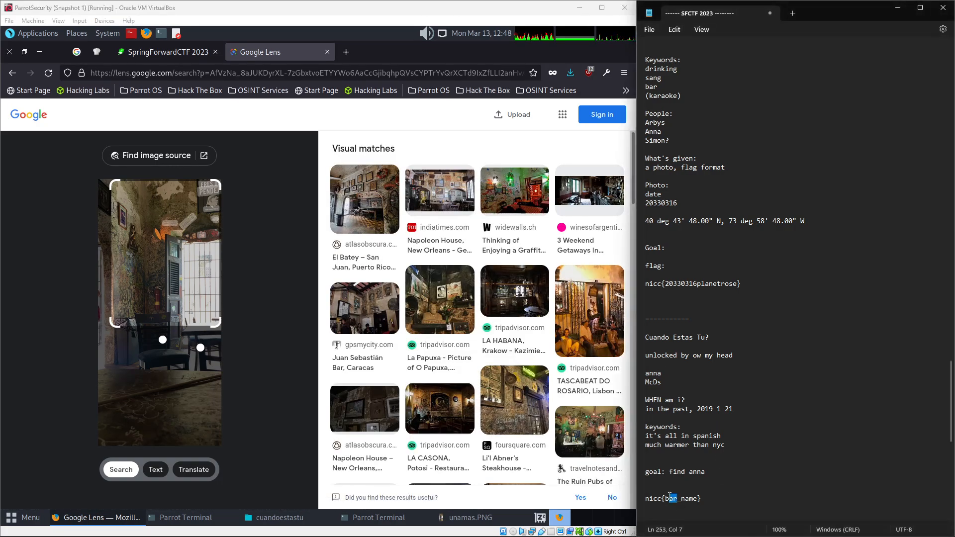
type("el")
left_click_drag(678, 498, 694, 499)
type("batey")
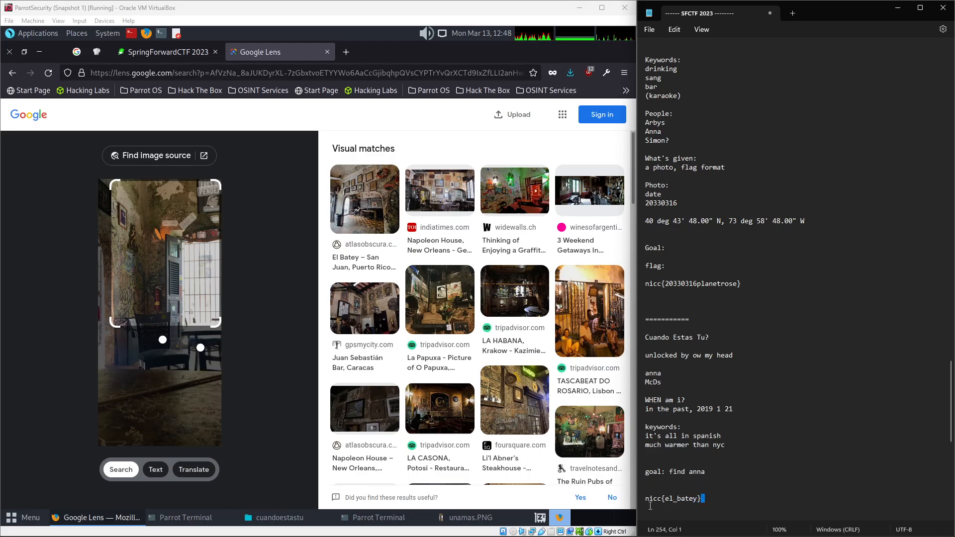
Step: Copy nicc{el_batey} from the notes and submit it as the flag for the Cuando Estas Tu? challenge on the SpringForwardCTF site
triple_click(707, 498)
key("ctrl+c")
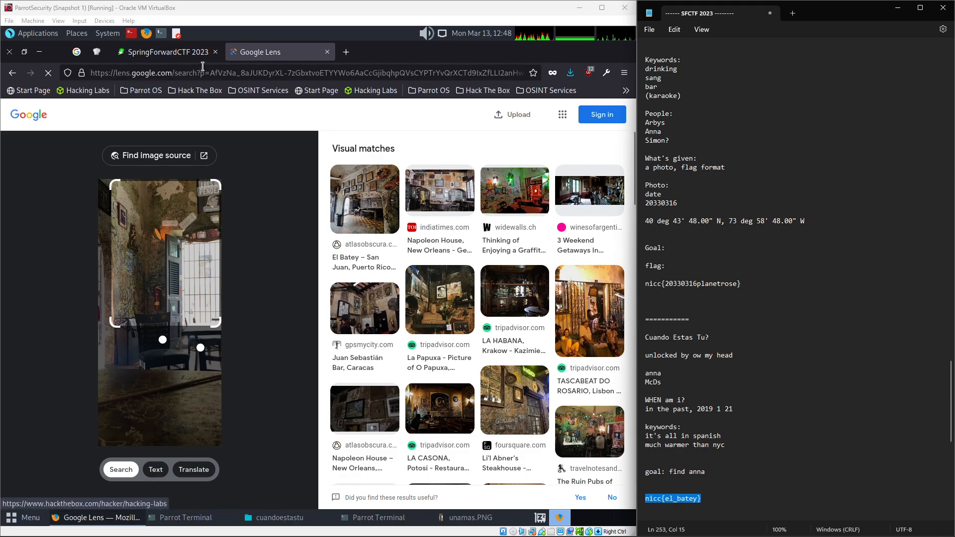
left_click(169, 52)
left_click(361, 420)
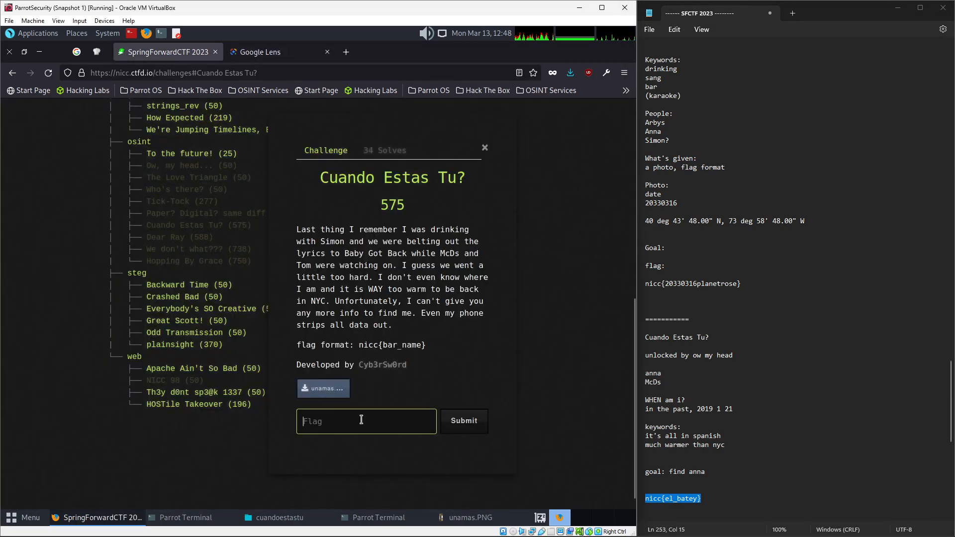
key("ctrl+v")
left_click(473, 423)
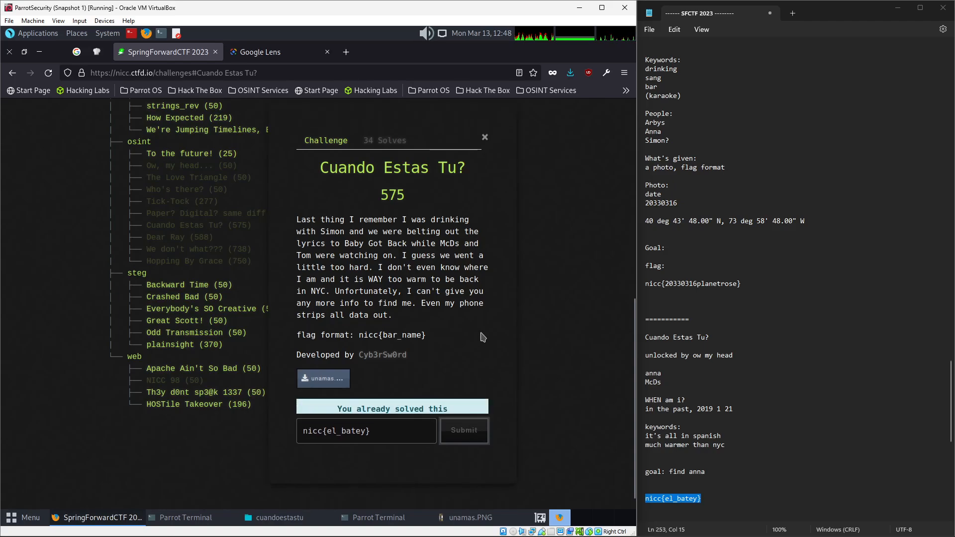